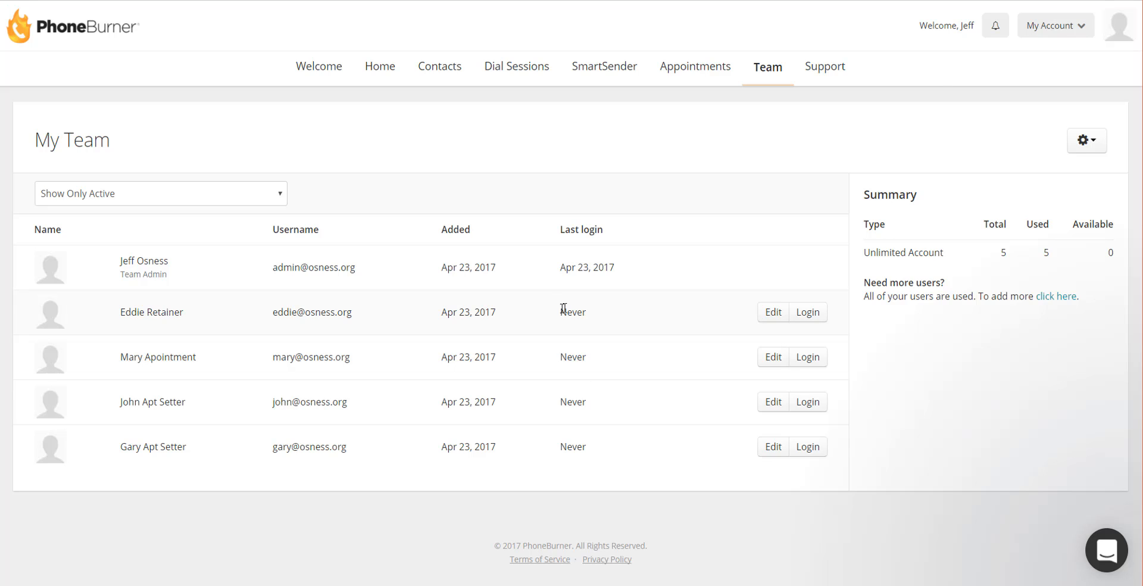
- Open the team's Master Config and set the sharing status of Button Groups to Add
{"action": "left_click", "coordinate": [1040, 30]}
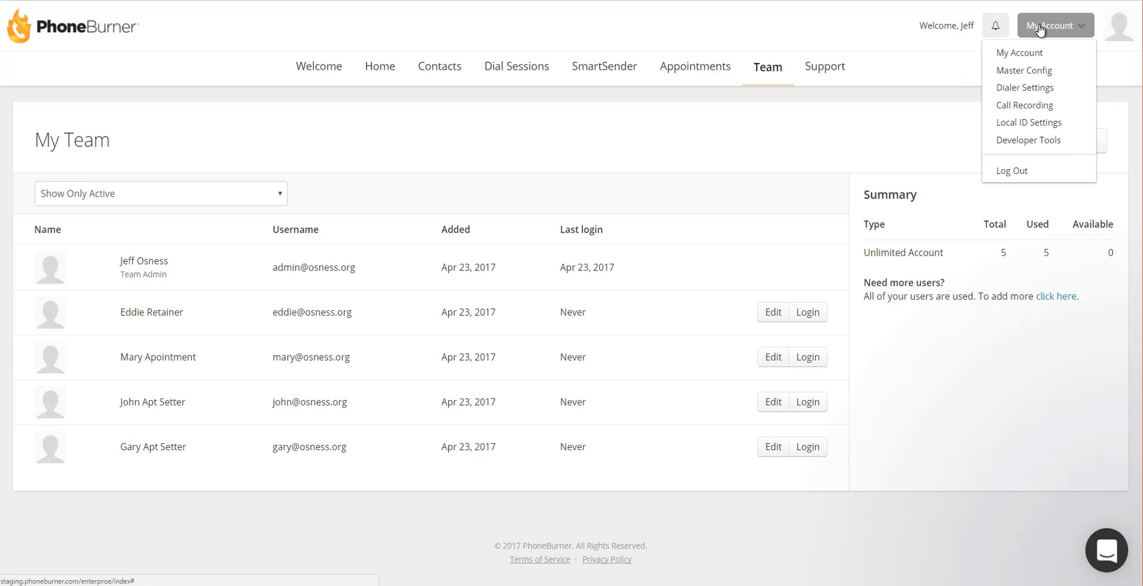
{"action": "left_click", "coordinate": [1020, 71]}
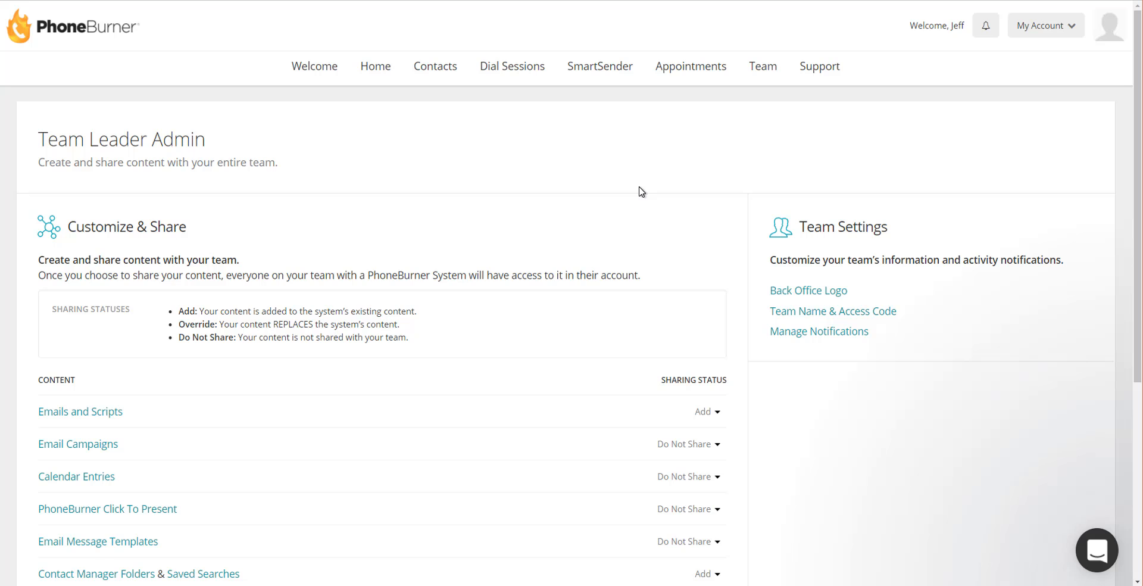
{"action": "scroll", "coordinate": [635, 189], "scroll_direction": "down", "scroll_amount": 5}
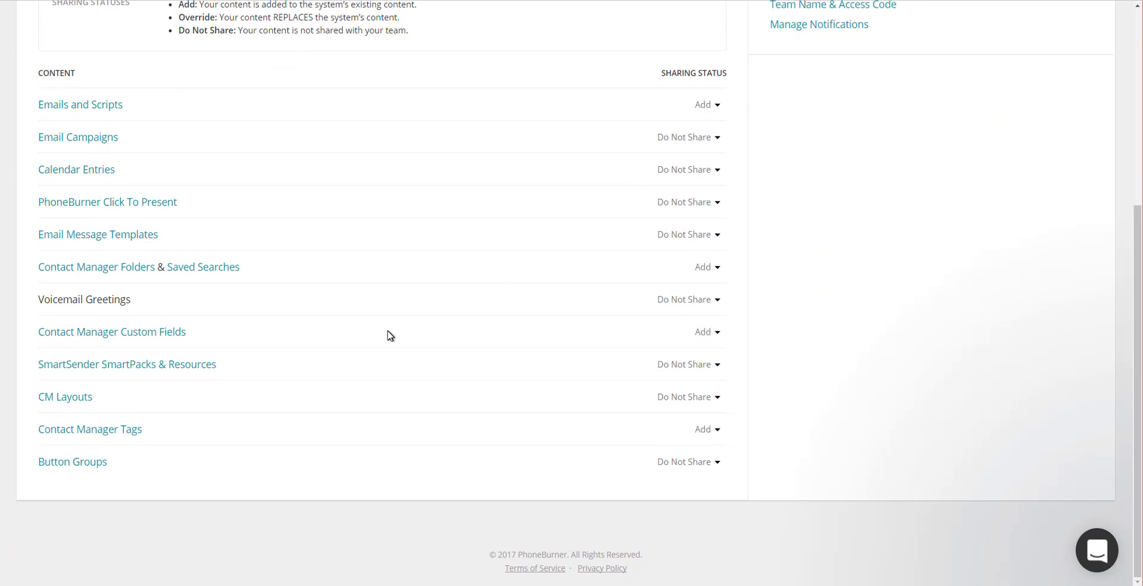
{"action": "left_click", "coordinate": [680, 471]}
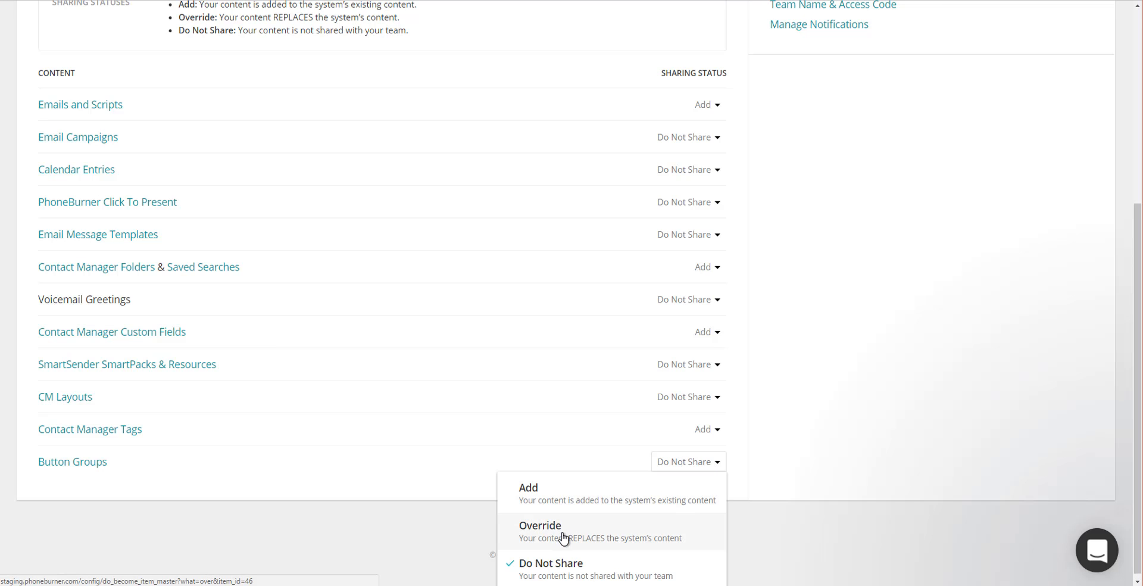
{"action": "left_click", "coordinate": [550, 501]}
{"action": "scroll", "coordinate": [585, 360], "scroll_direction": "down", "scroll_amount": 3}
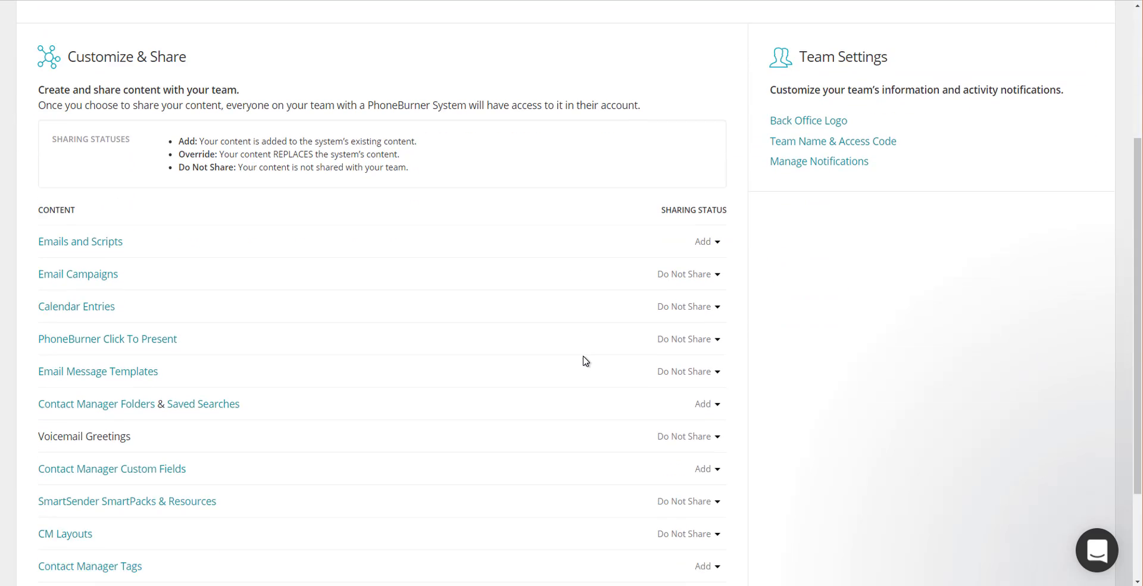
{"action": "scroll", "coordinate": [585, 360], "scroll_direction": "down", "scroll_amount": 3}
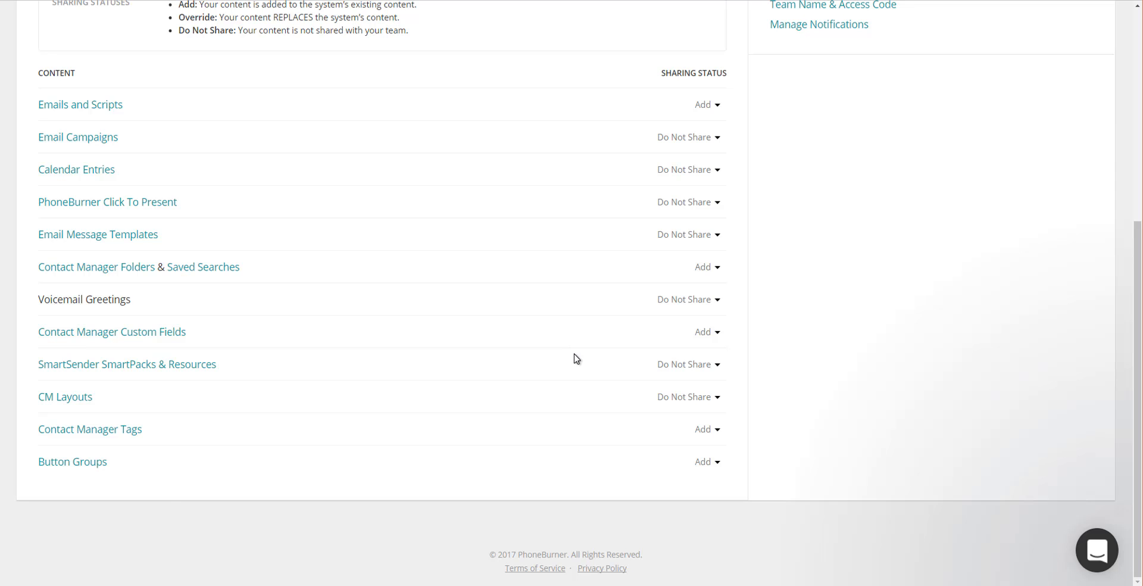
- Open Button Groups, duplicate the Default dialing set, and save the copy under the name Member Retention
{"action": "left_click", "coordinate": [73, 463]}
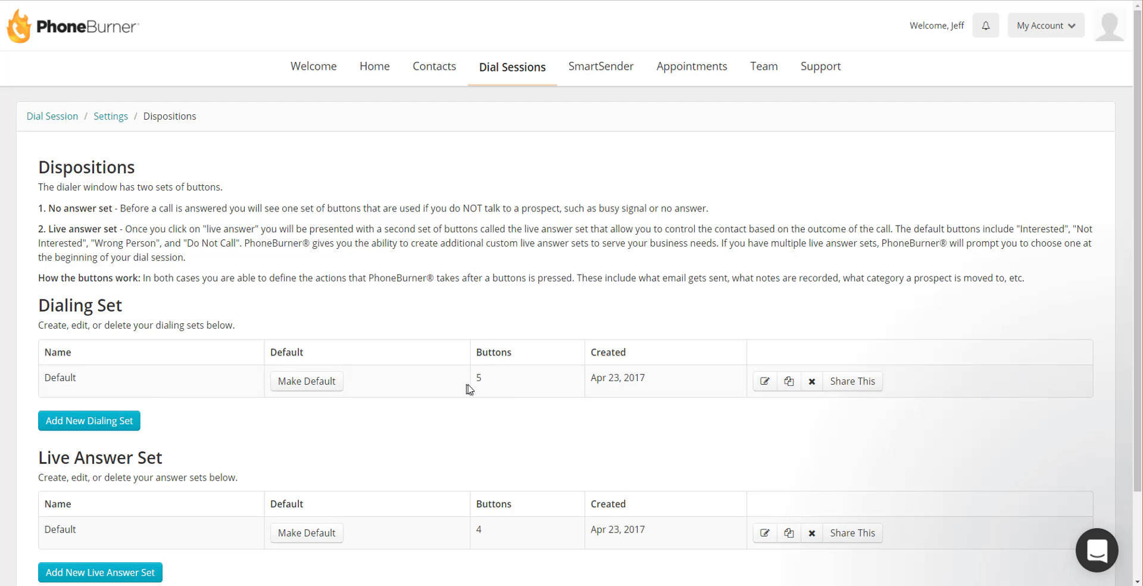
{"action": "scroll", "coordinate": [494, 395], "scroll_direction": "down", "scroll_amount": 2}
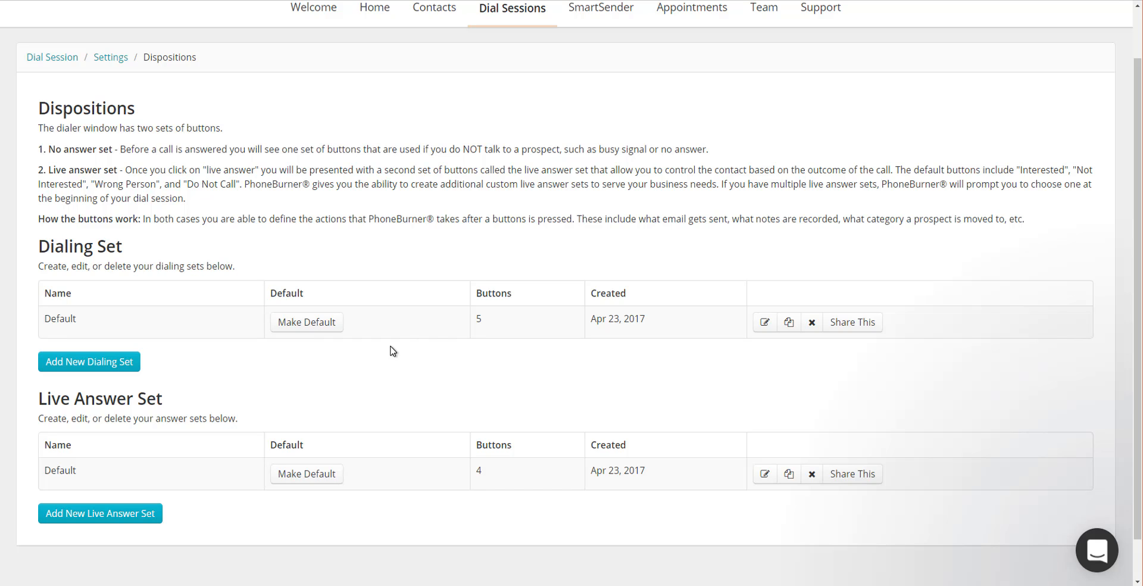
{"action": "left_click", "coordinate": [788, 322]}
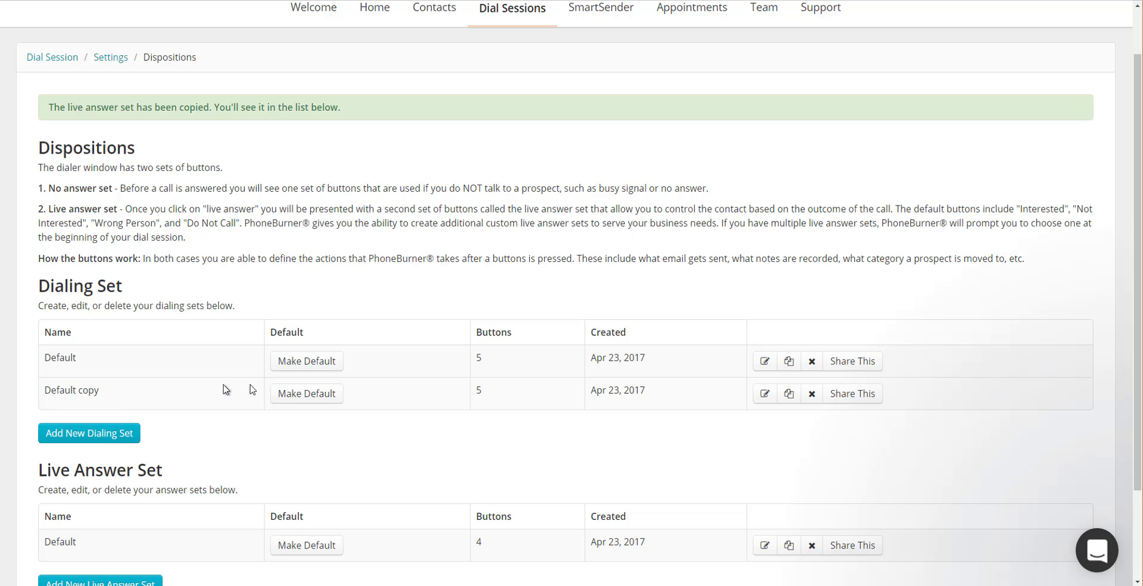
{"action": "left_click", "coordinate": [766, 395]}
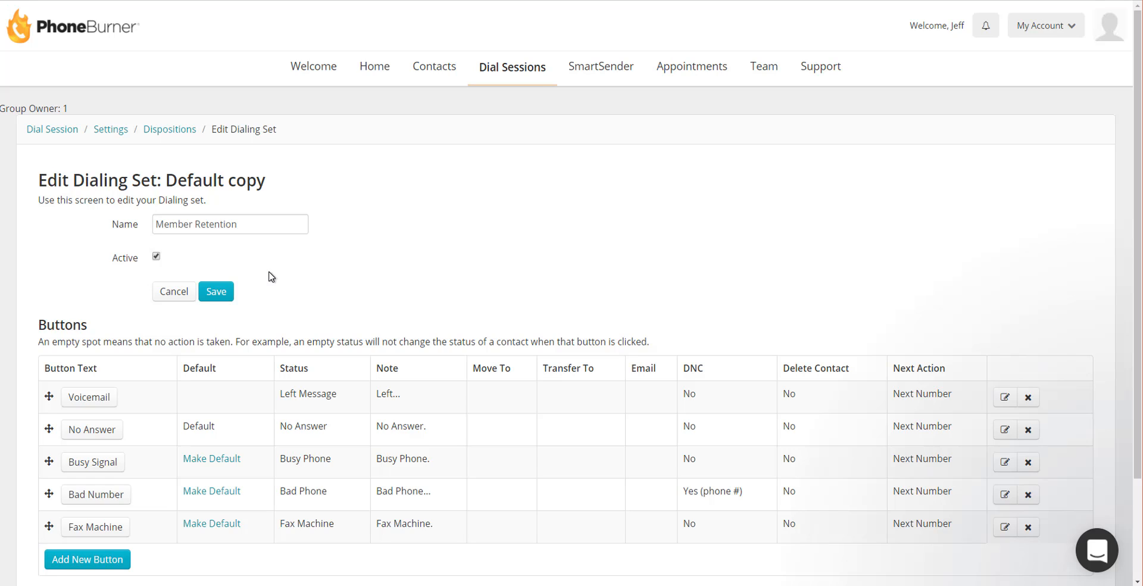
{"action": "left_click", "coordinate": [218, 291]}
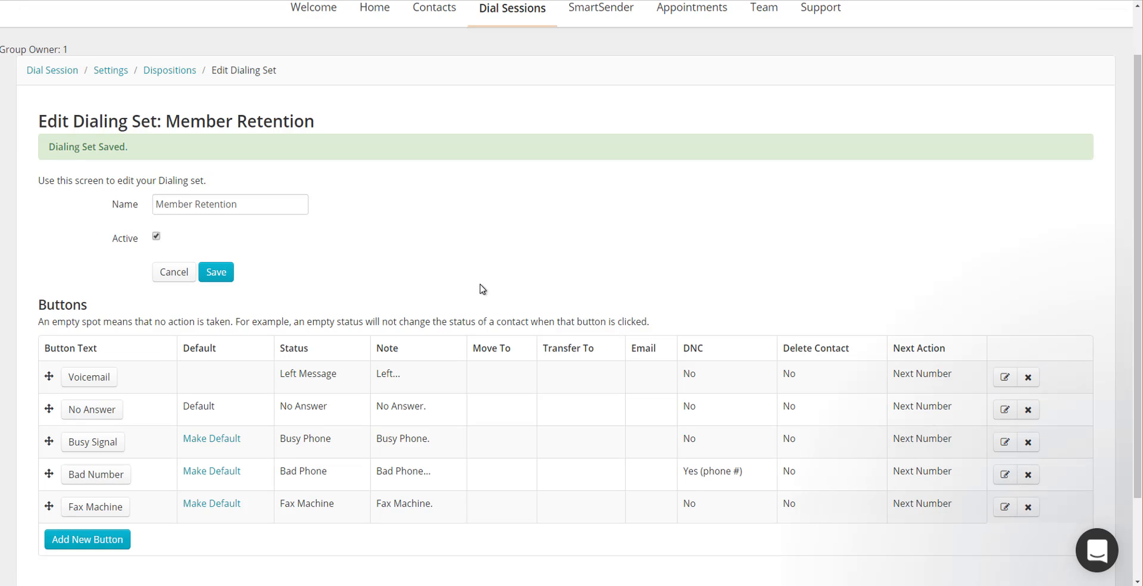
- Move the Voicemail button to the end of the Member Retention set and delete the Fax Machine button
{"action": "scroll", "coordinate": [472, 296], "scroll_direction": "down", "scroll_amount": 2}
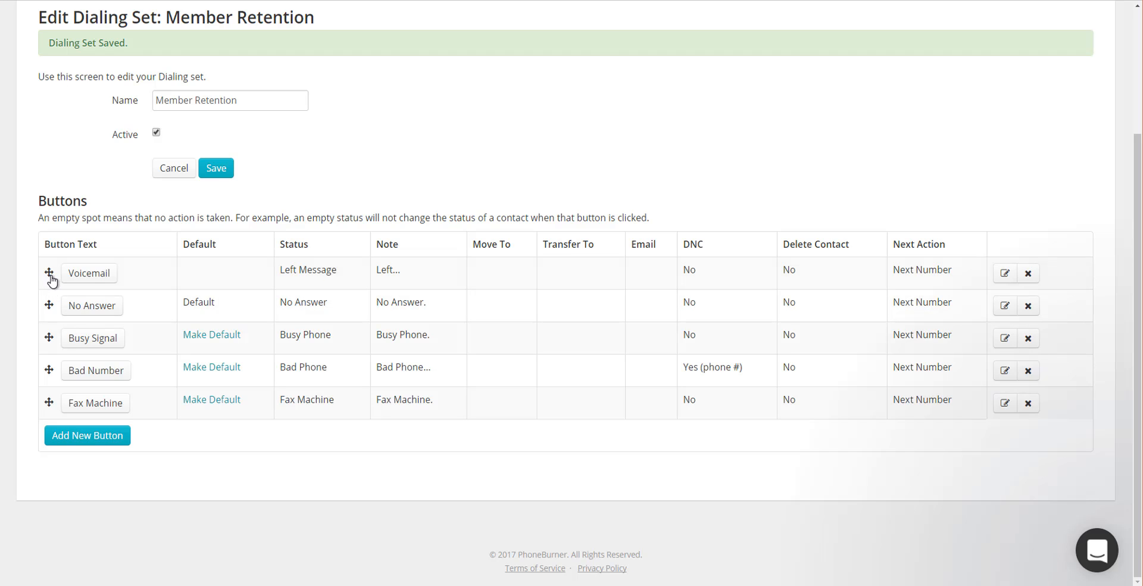
{"action": "left_click_drag", "start_coordinate": [51, 280], "coordinate": [46, 406]}
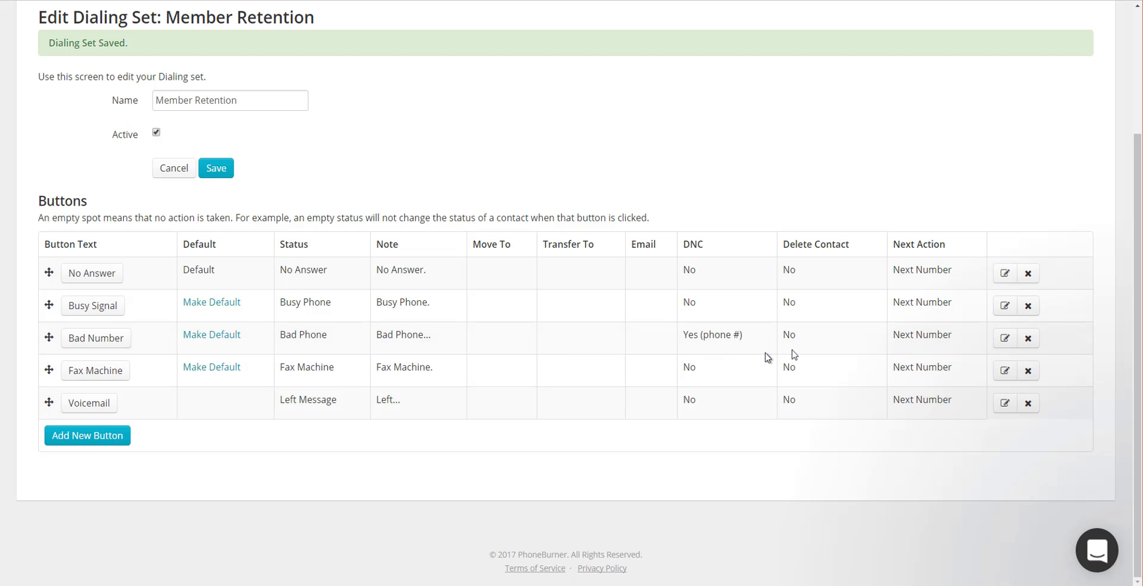
{"action": "left_click", "coordinate": [1028, 371]}
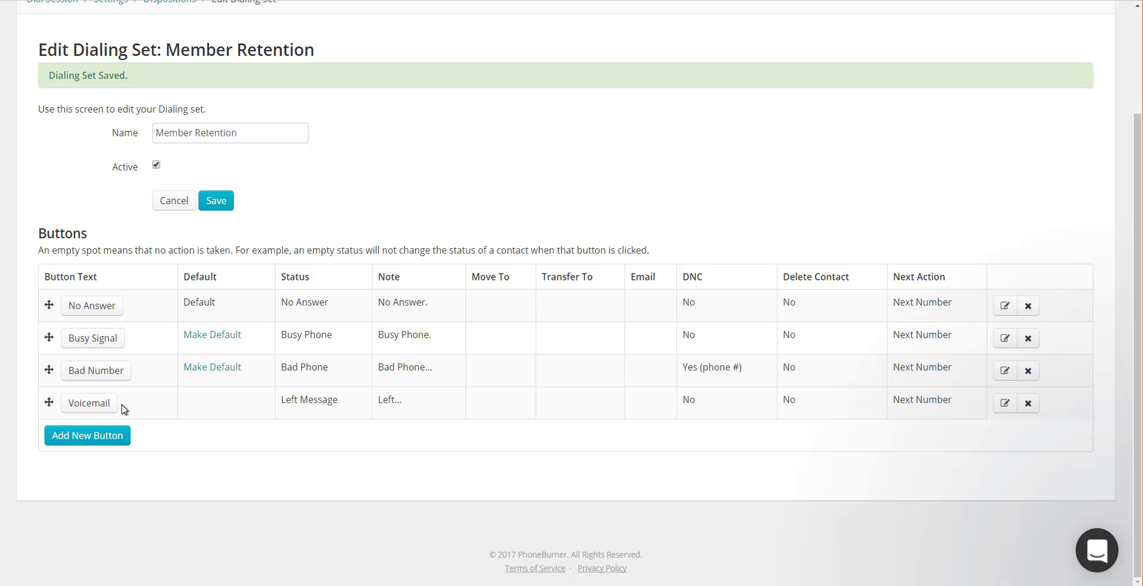
- Change the Voicemail button's text to English Voicemail and its status to English VM
{"action": "left_click", "coordinate": [83, 409]}
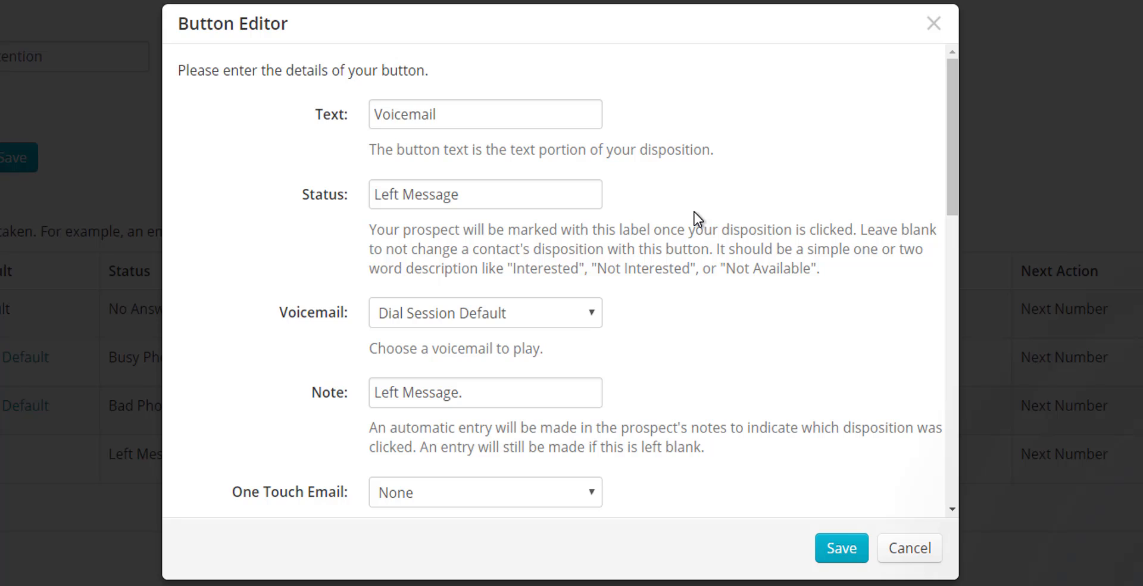
{"action": "left_click", "coordinate": [386, 114]}
{"action": "type", "text": "English"}
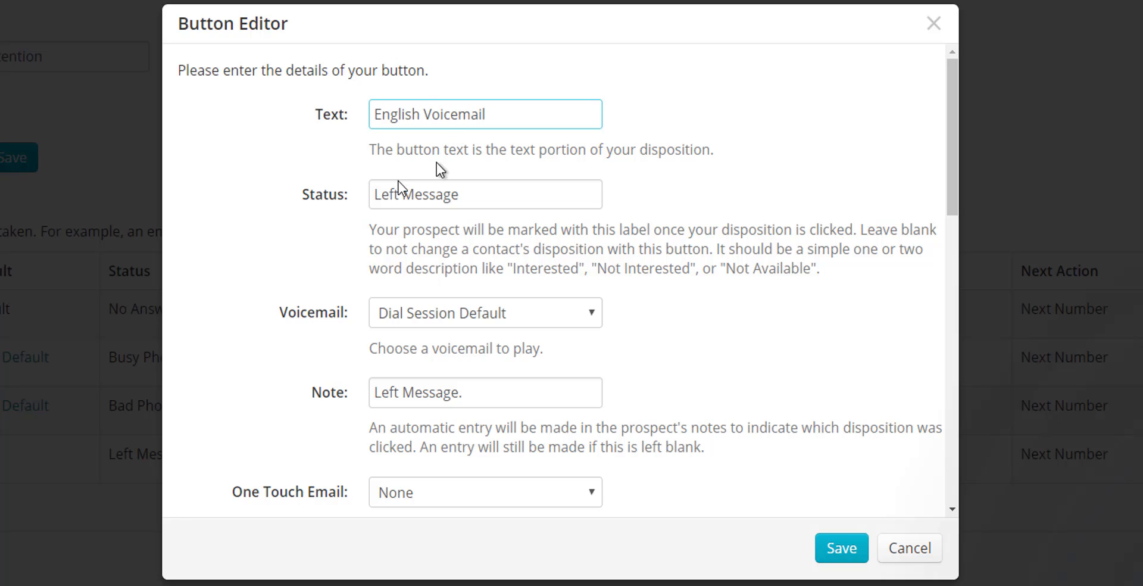
{"action": "left_click_drag", "start_coordinate": [524, 195], "coordinate": [324, 195]}
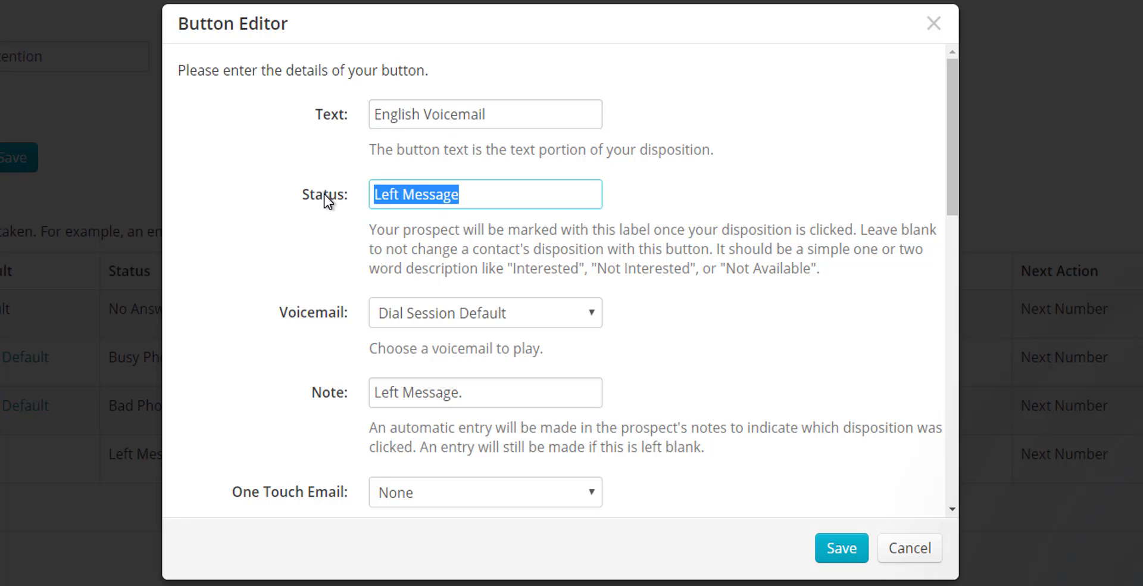
{"action": "type", "text": "English VM"}
- Assign the Admin English VM recording to the button and set its note to Left English VM
{"action": "scroll", "coordinate": [769, 270], "scroll_direction": "down", "scroll_amount": 1}
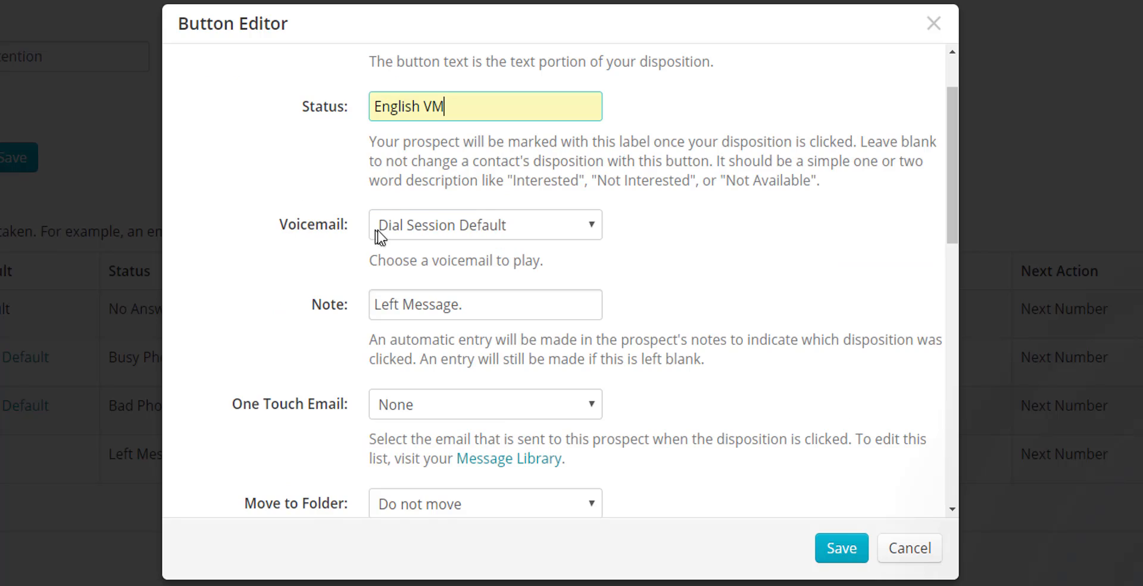
{"action": "left_click", "coordinate": [437, 227]}
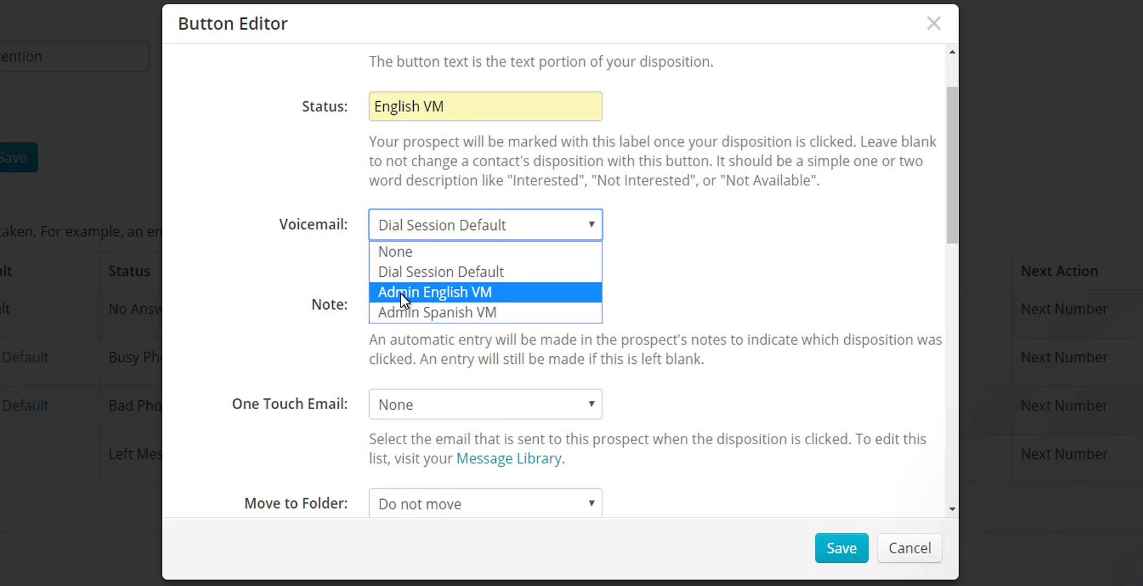
{"action": "left_click", "coordinate": [444, 292]}
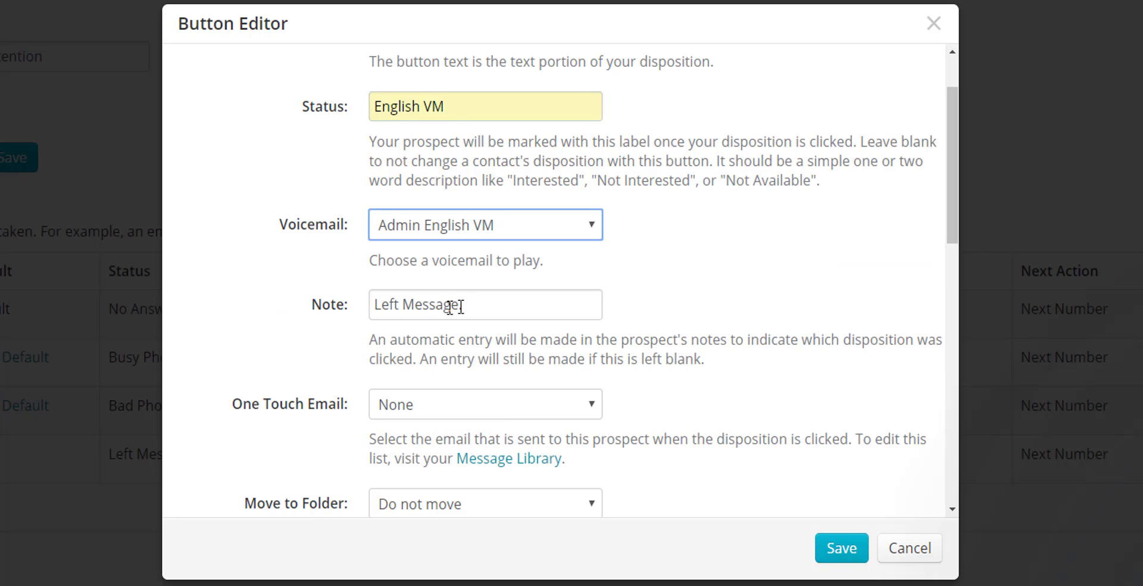
{"action": "left_click_drag", "start_coordinate": [485, 304], "coordinate": [318, 301]}
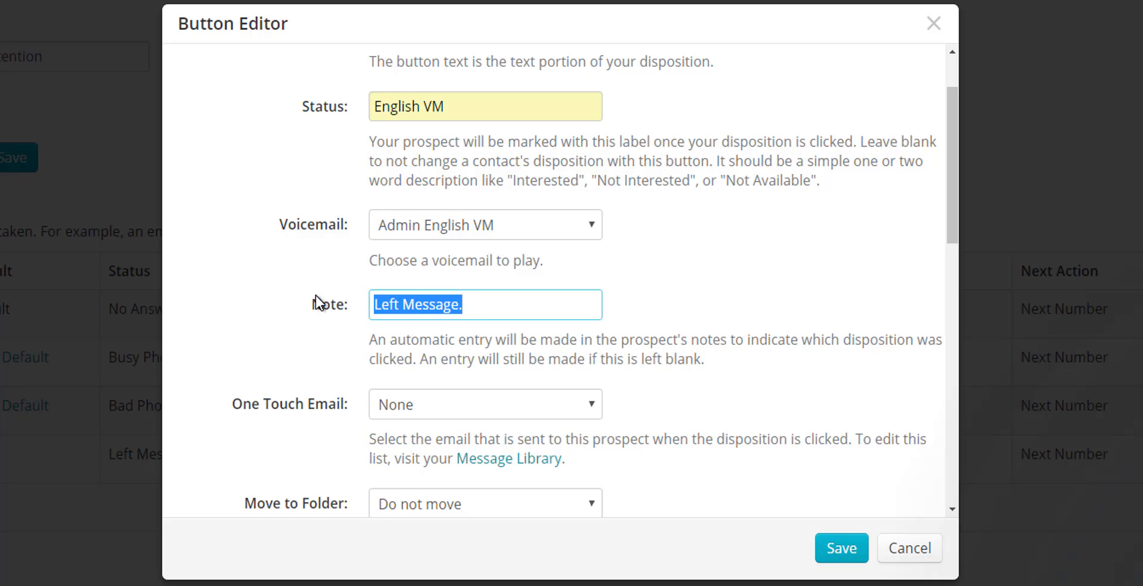
{"action": "key", "text": "ctrl+v"}
- Set the button's One Touch Email to Left Message
{"action": "scroll", "coordinate": [298, 256], "scroll_direction": "down", "scroll_amount": 3}
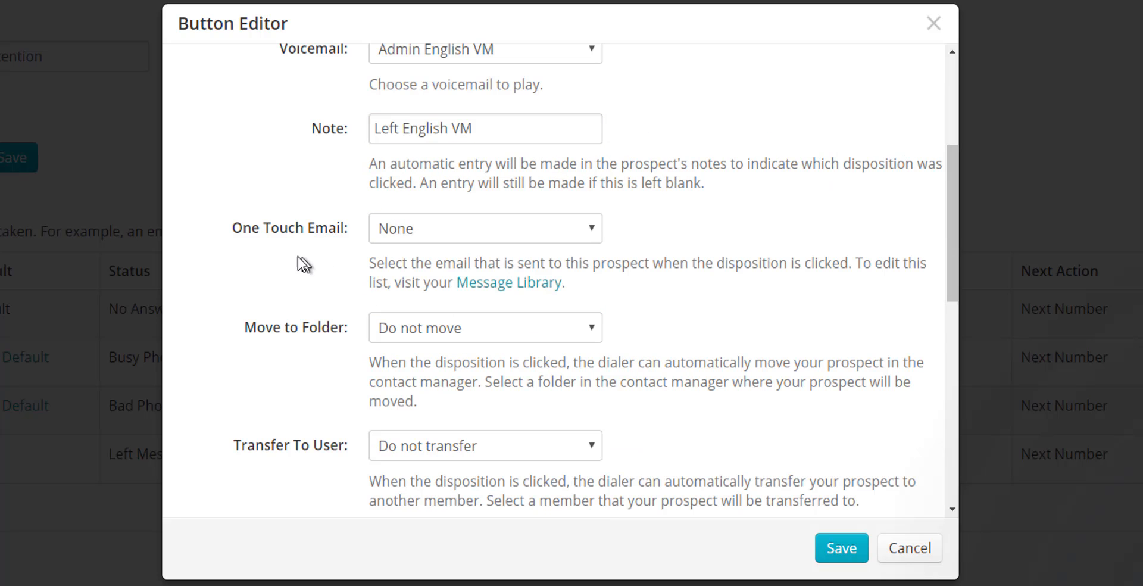
{"action": "left_click", "coordinate": [456, 235]}
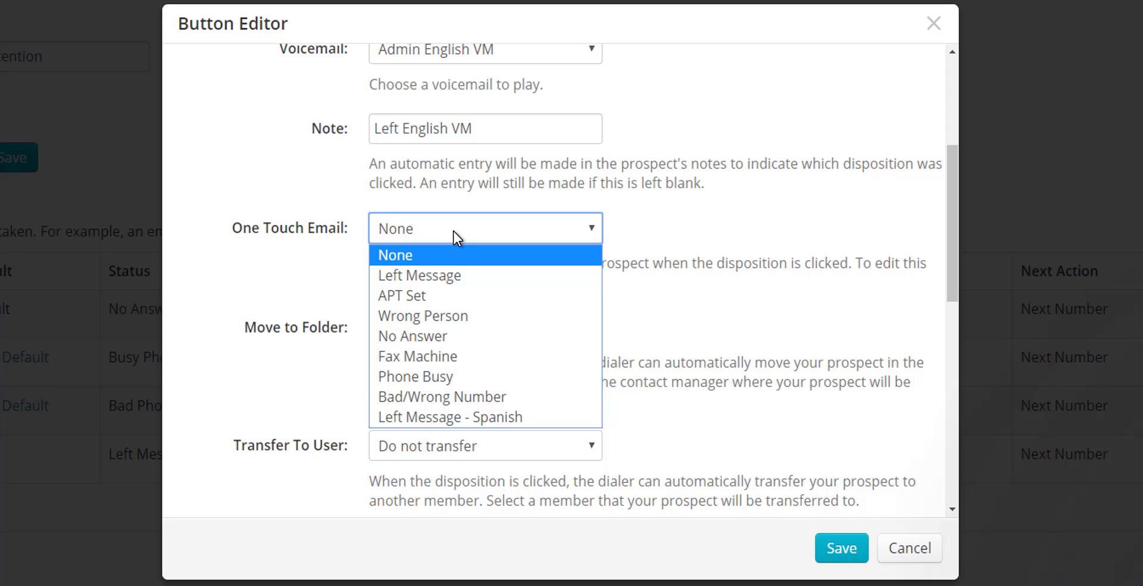
{"action": "left_click", "coordinate": [419, 276]}
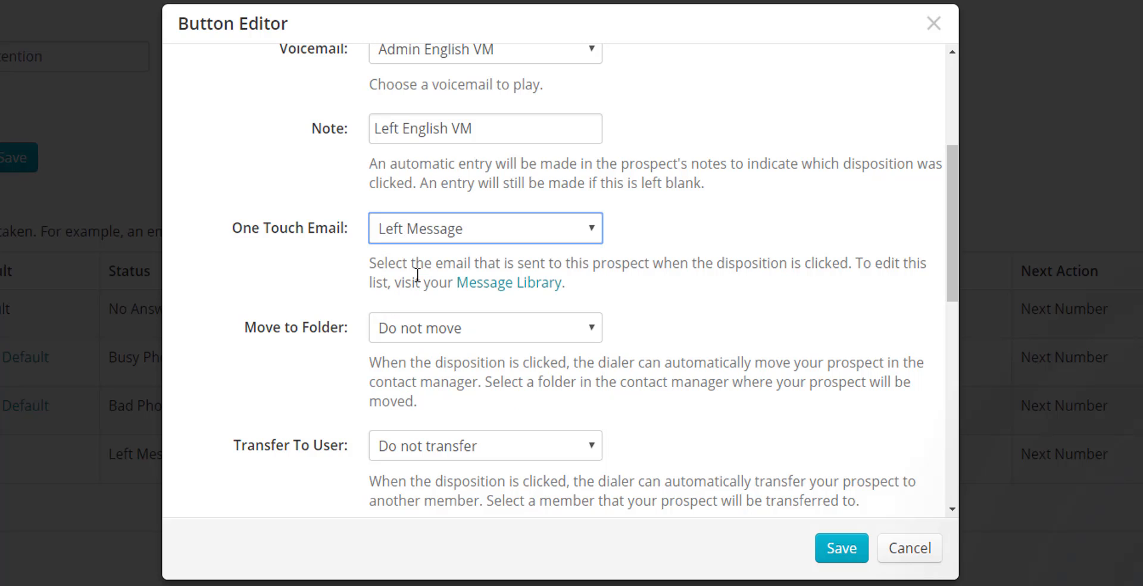
- Review the button's folder, transfer, tag, Next Action, DNC and Delete Contact settings, and save the English Voicemail button
{"action": "left_click", "coordinate": [415, 340]}
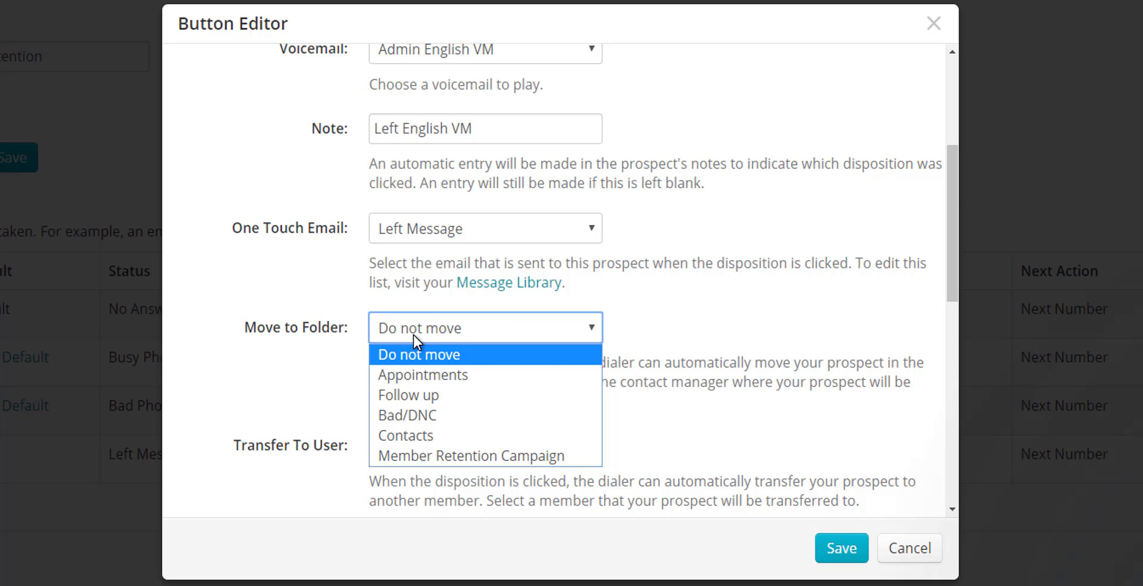
{"action": "scroll", "coordinate": [283, 332], "scroll_direction": "down", "scroll_amount": 3}
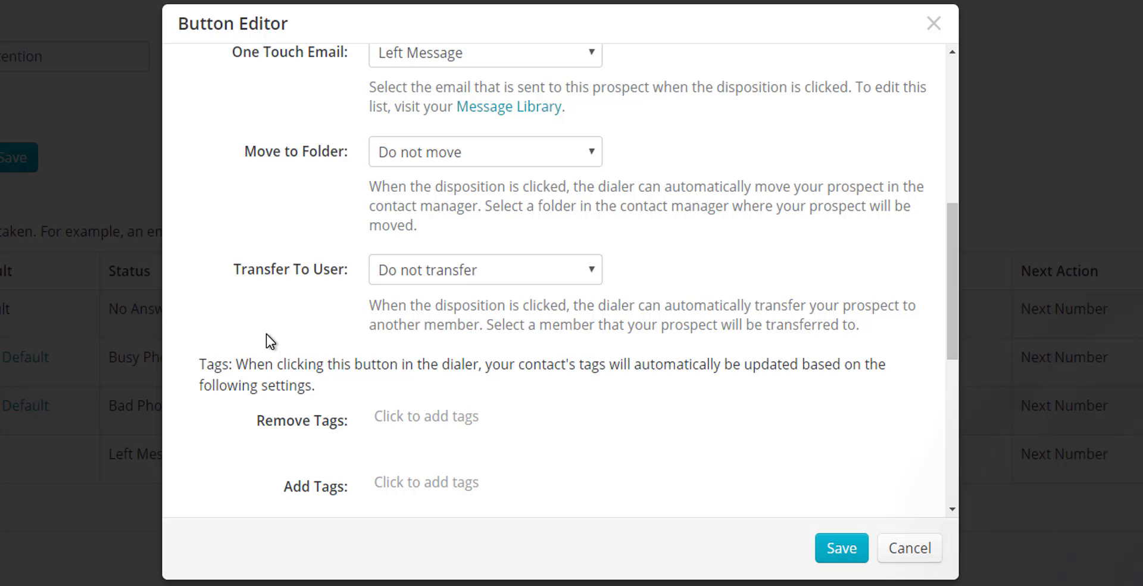
{"action": "scroll", "coordinate": [339, 351], "scroll_direction": "down", "scroll_amount": 3}
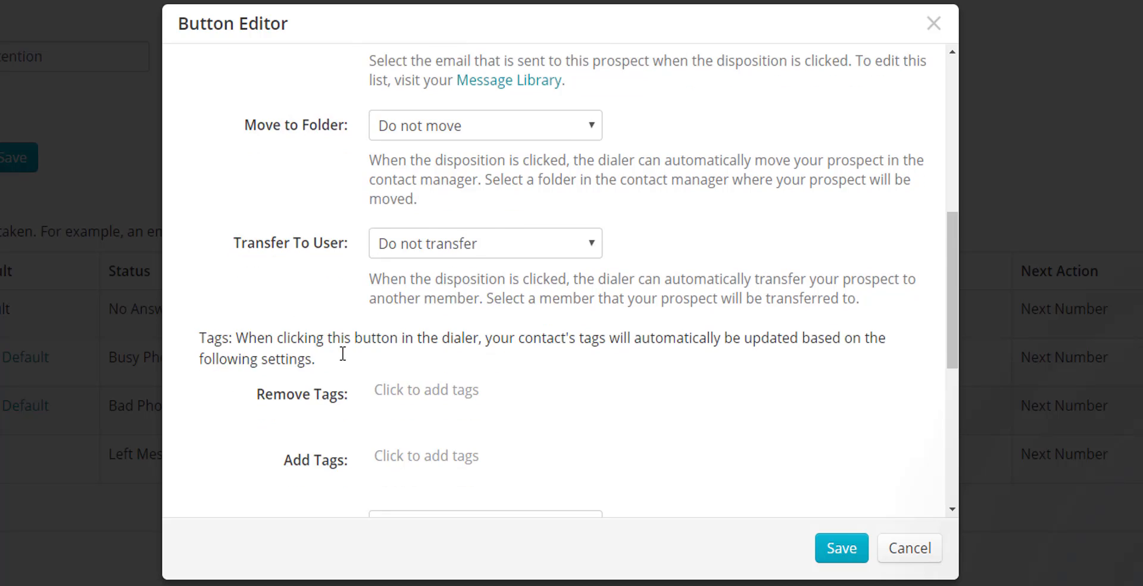
{"action": "scroll", "coordinate": [344, 356], "scroll_direction": "down", "scroll_amount": 1}
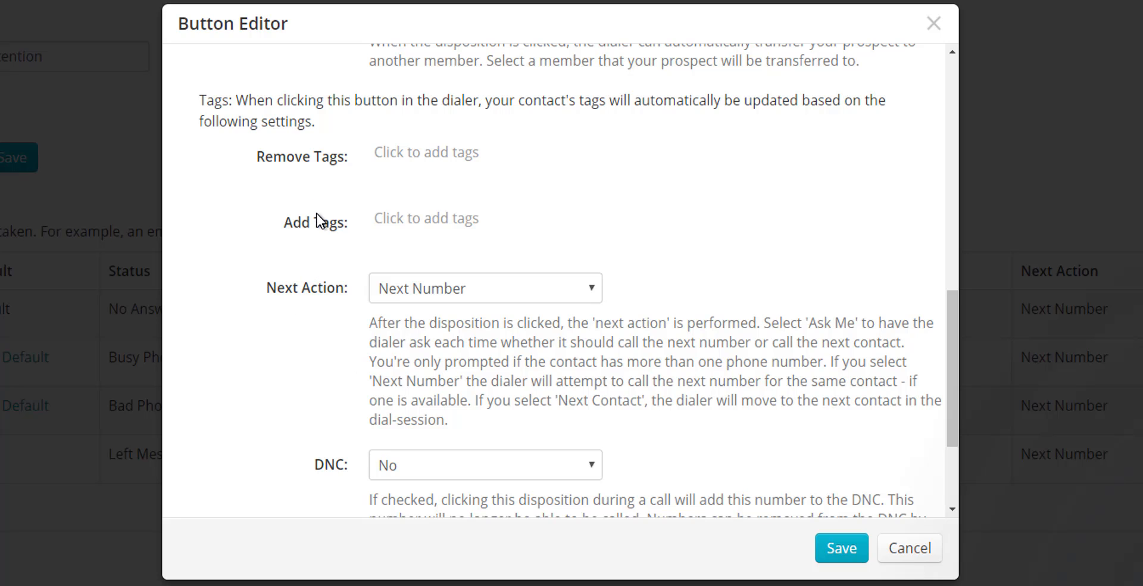
{"action": "scroll", "coordinate": [348, 189], "scroll_direction": "down", "scroll_amount": 2}
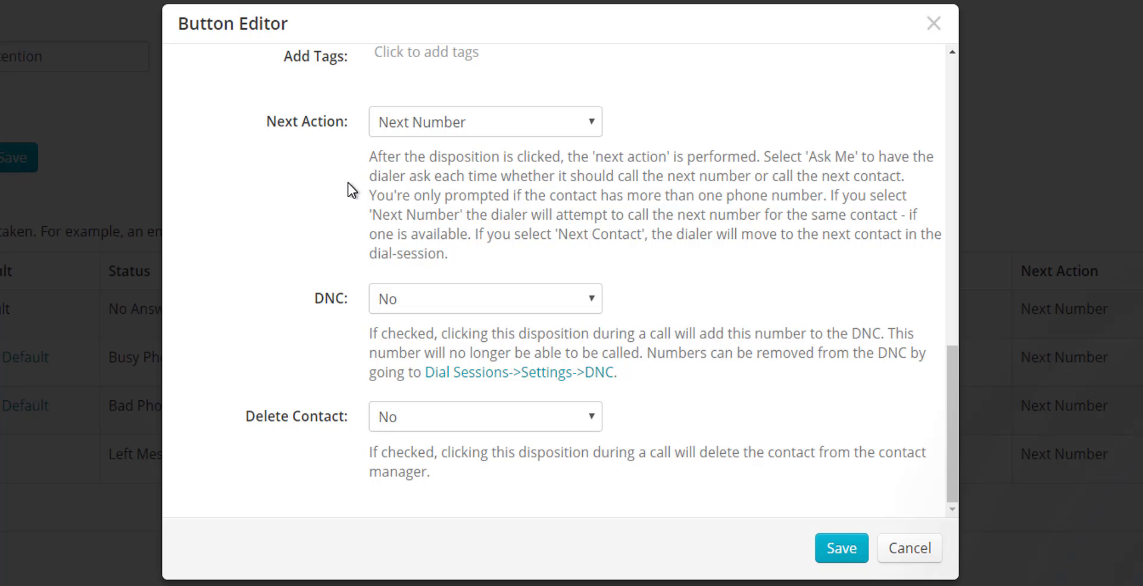
{"action": "left_click", "coordinate": [470, 128]}
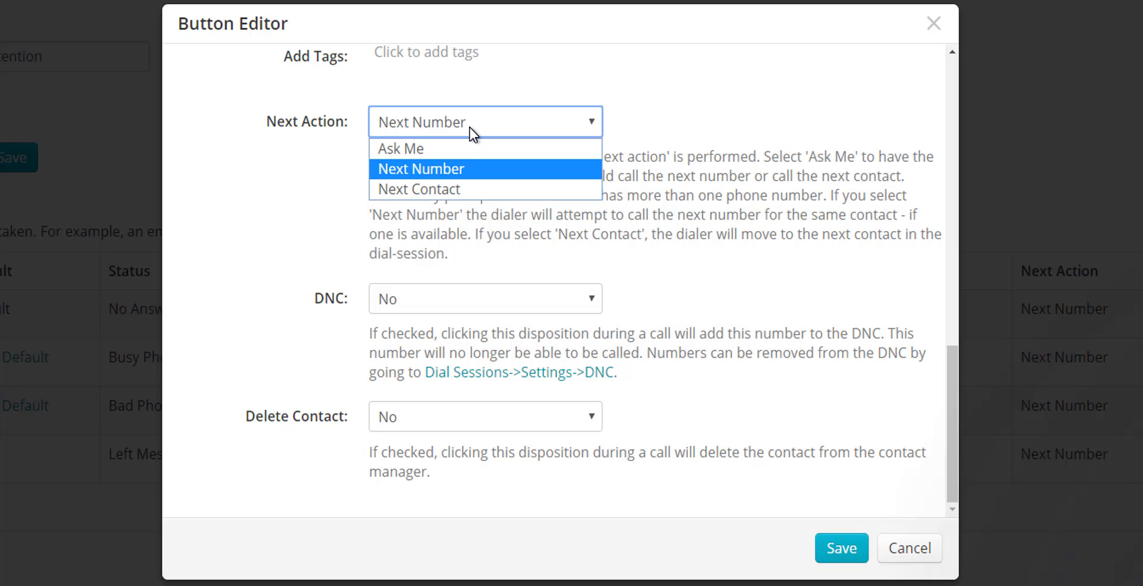
{"action": "scroll", "coordinate": [469, 127], "scroll_direction": "down", "scroll_amount": 1}
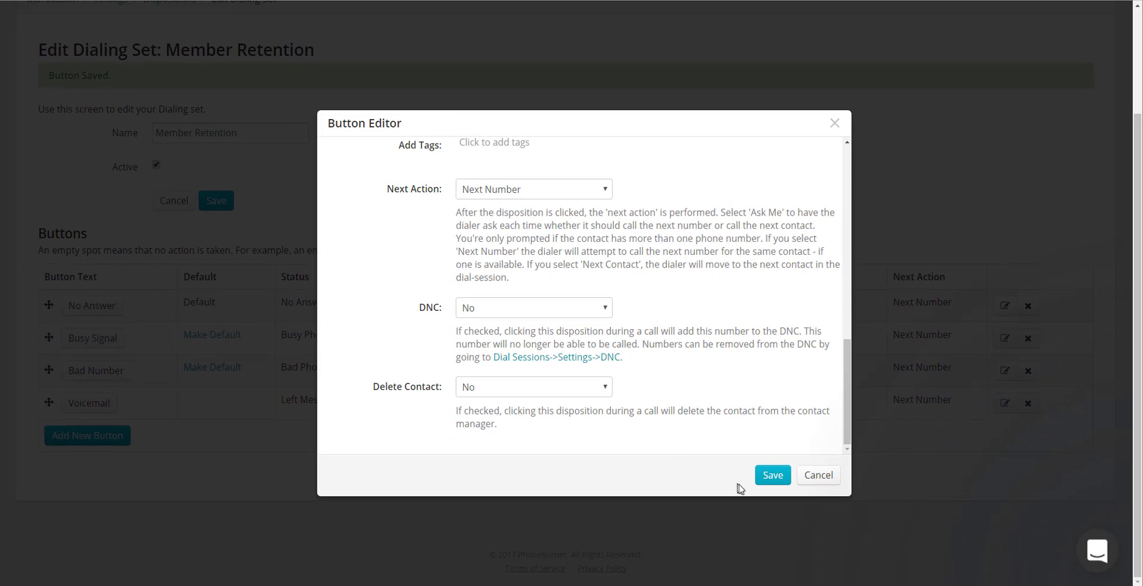
{"action": "left_click", "coordinate": [777, 478]}
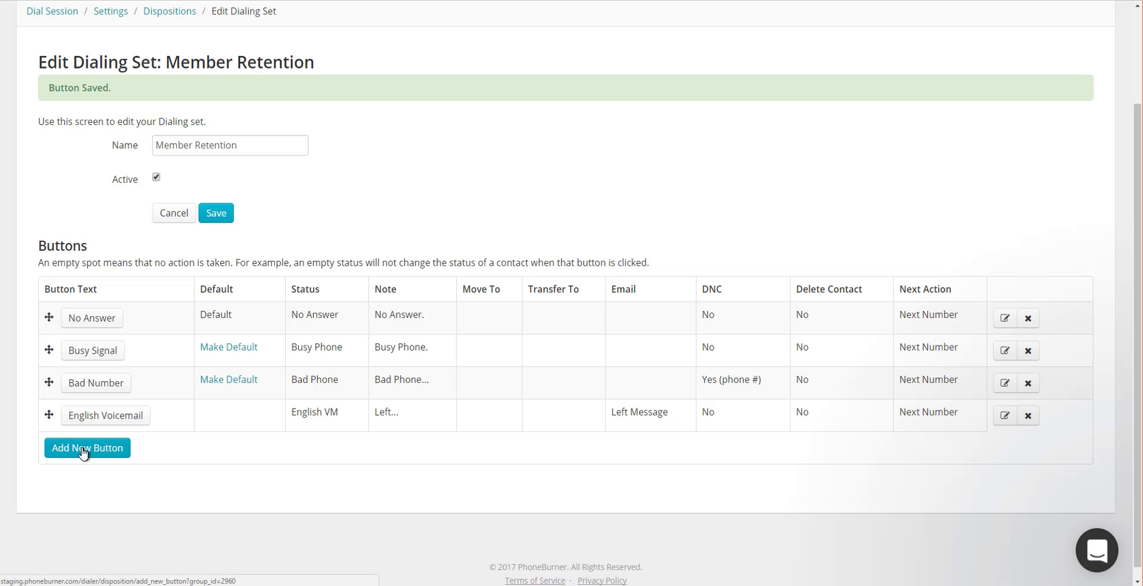
- Add a new button to the Member Retention dialing set with both its text and status set to Spanish Voicemail
{"action": "left_click", "coordinate": [84, 452]}
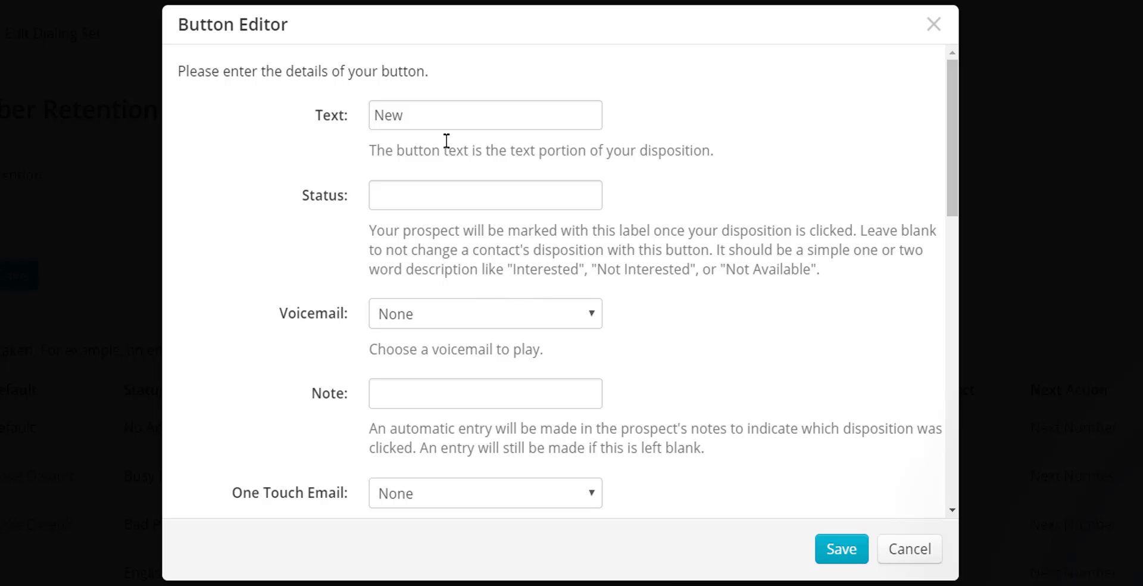
{"action": "double_click", "coordinate": [445, 115]}
{"action": "type", "text": "Spanish Voicemail"}
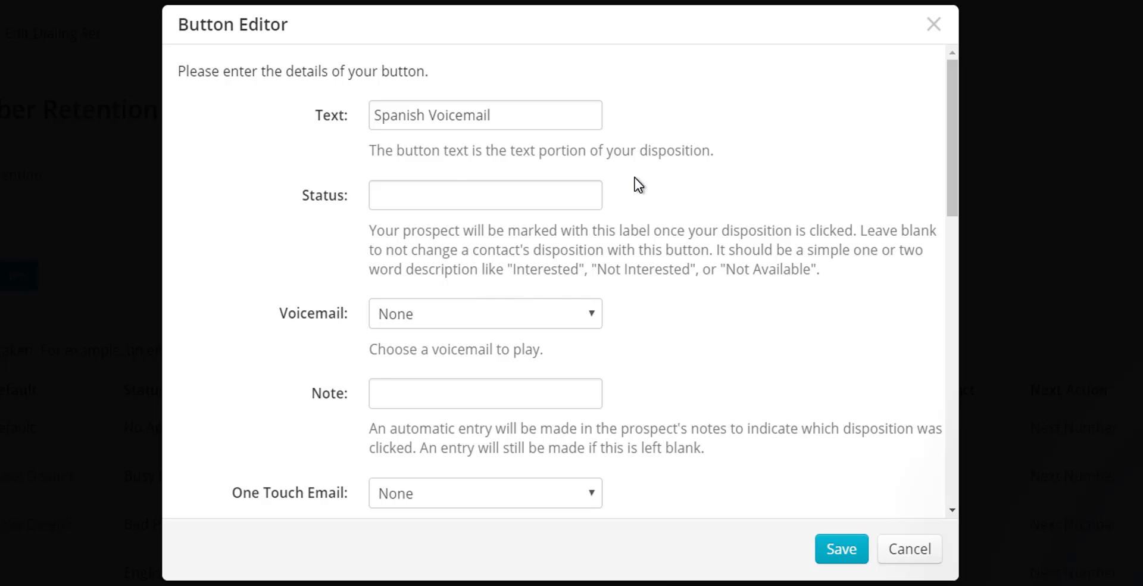
{"action": "left_click", "coordinate": [564, 189]}
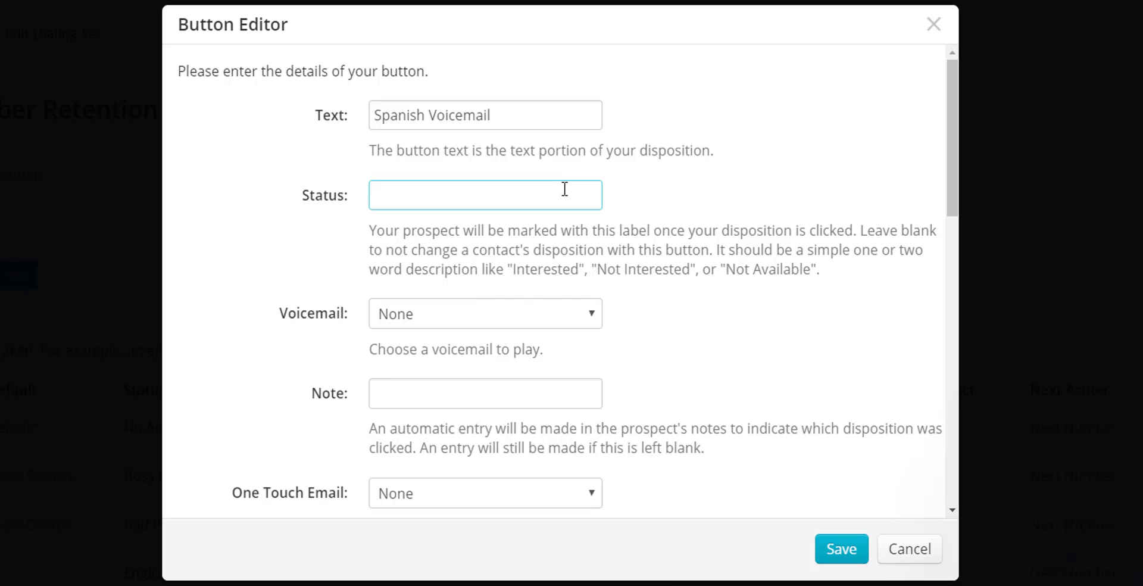
{"action": "key", "text": "ctrl+v"}
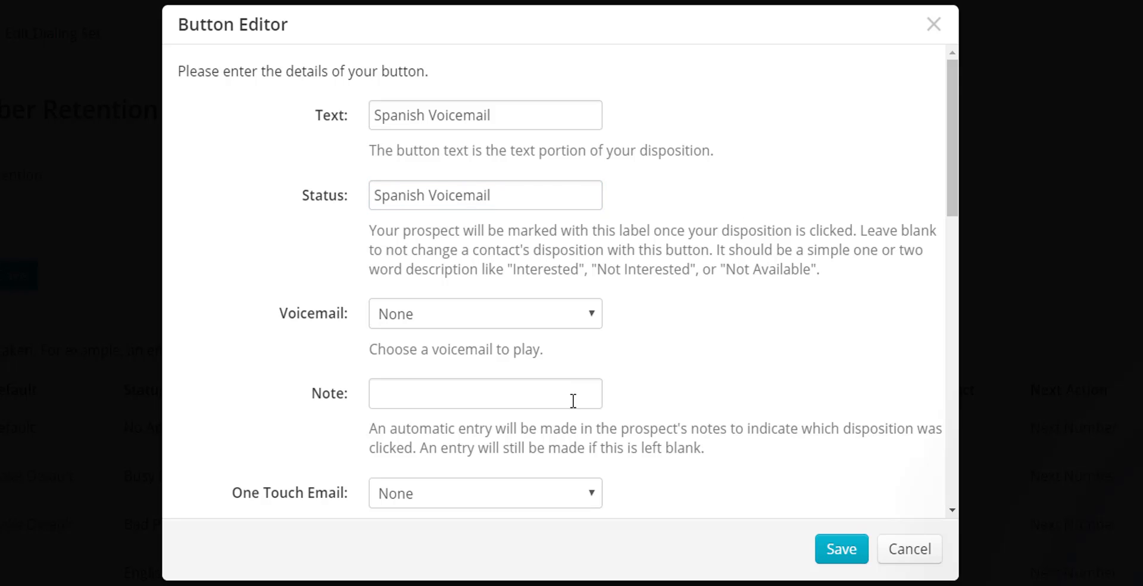
- Assign the Admin Spanish VM recording to the new button and set its note to Left Spanish Voicemail
{"action": "scroll", "coordinate": [627, 386], "scroll_direction": "down", "scroll_amount": 2}
{"action": "left_click", "coordinate": [432, 233]}
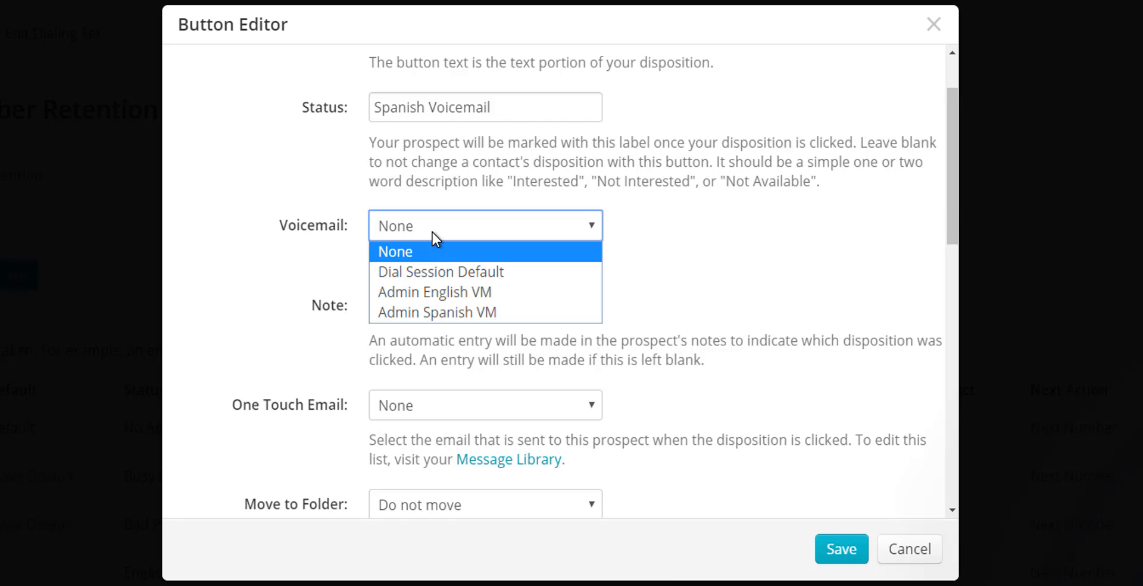
{"action": "left_click", "coordinate": [459, 310]}
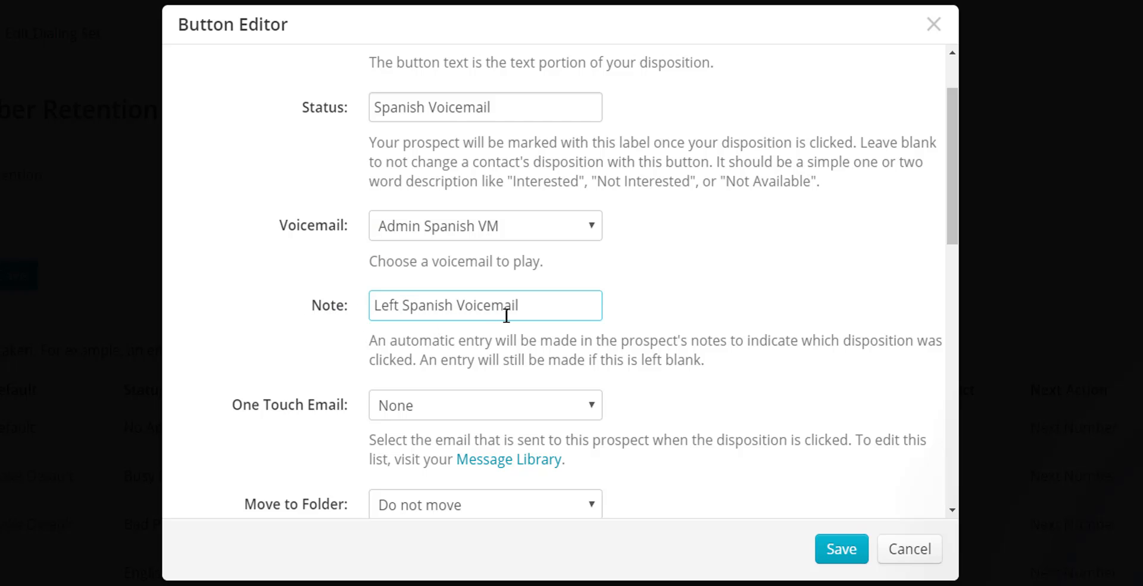
- Set the Spanish Voicemail button's One Touch Email to Left Message - Spanish
{"action": "scroll", "coordinate": [506, 315], "scroll_direction": "down", "scroll_amount": 3}
{"action": "left_click", "coordinate": [506, 235]}
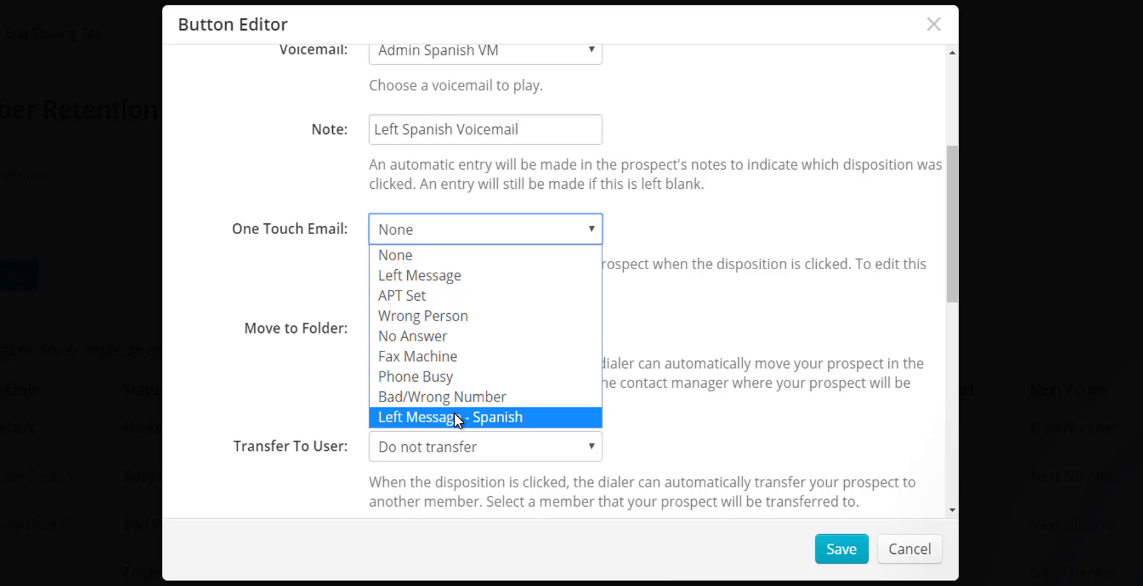
{"action": "left_click", "coordinate": [482, 417]}
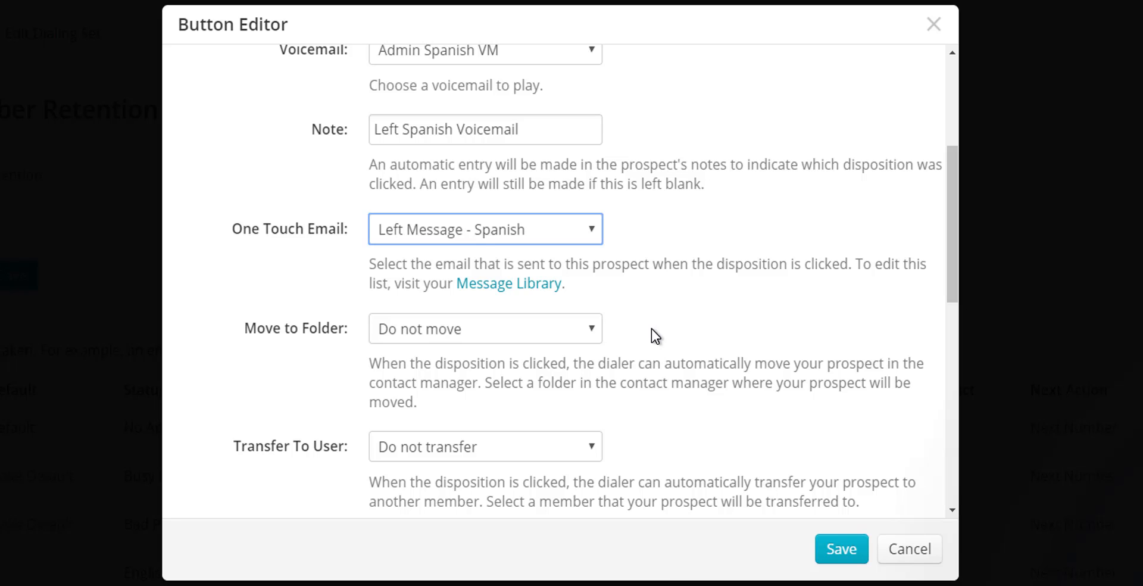
- Set the Spanish Voicemail button's Next Action to Next Number and save the button
{"action": "scroll", "coordinate": [608, 237], "scroll_direction": "down", "scroll_amount": 3}
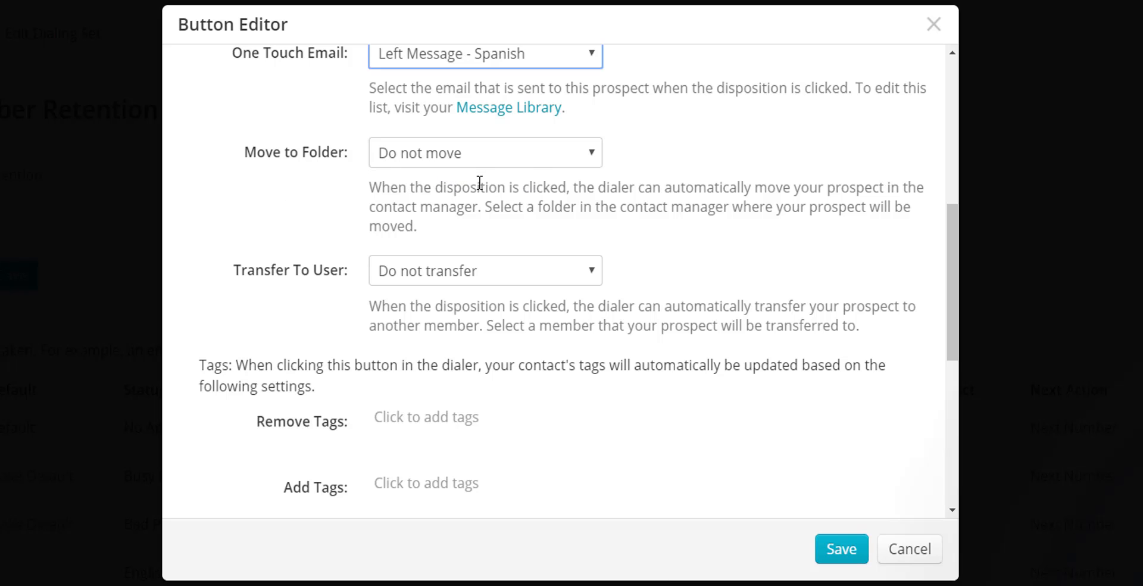
{"action": "scroll", "coordinate": [661, 250], "scroll_direction": "down", "scroll_amount": 2}
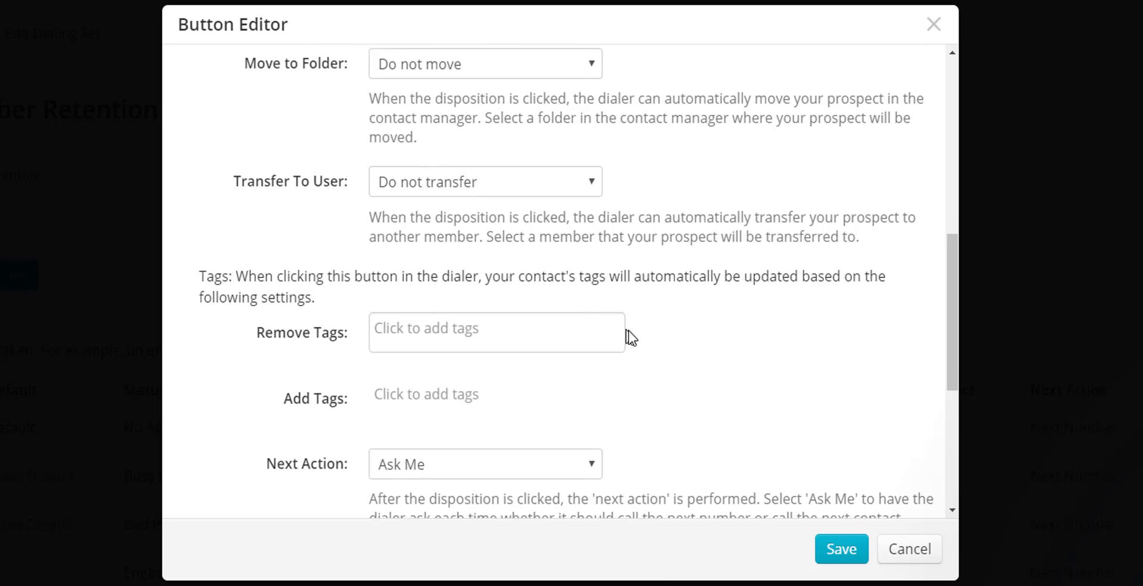
{"action": "scroll", "coordinate": [627, 337], "scroll_direction": "down", "scroll_amount": 4}
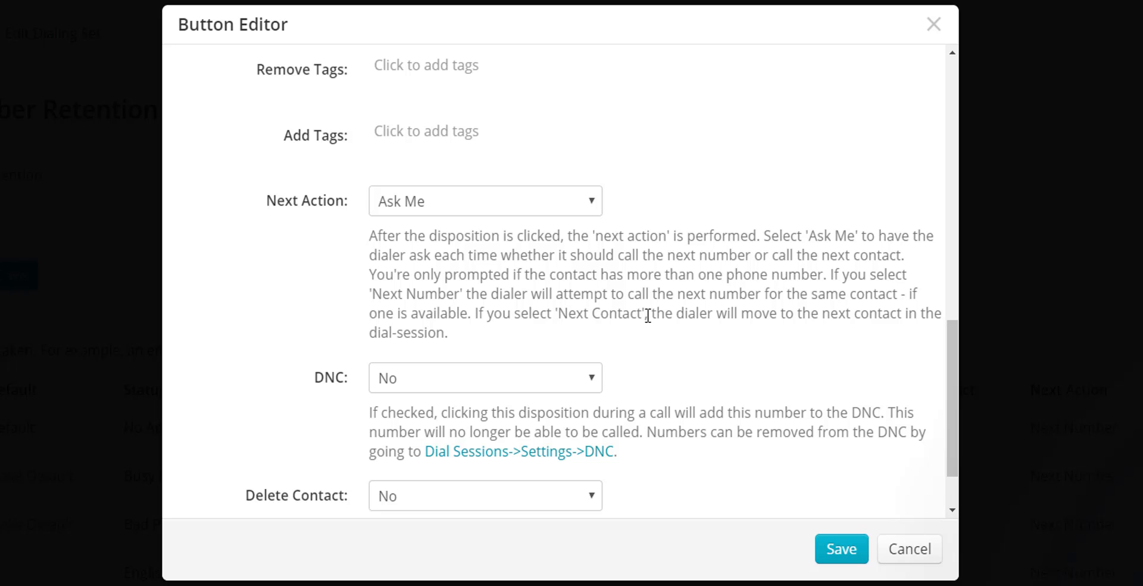
{"action": "scroll", "coordinate": [648, 315], "scroll_direction": "down", "scroll_amount": 2}
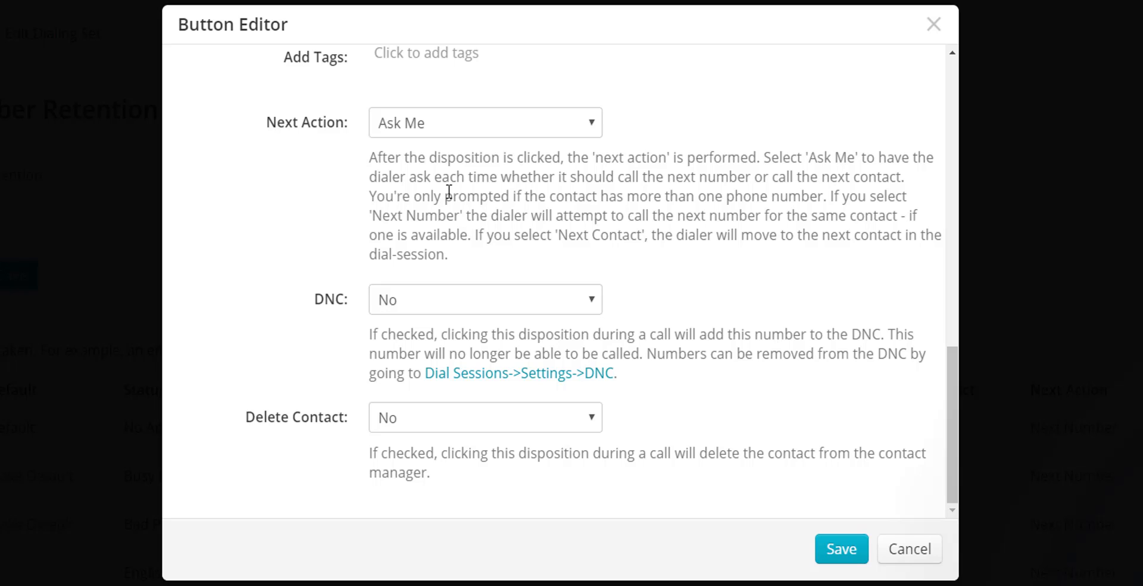
{"action": "left_click", "coordinate": [516, 121]}
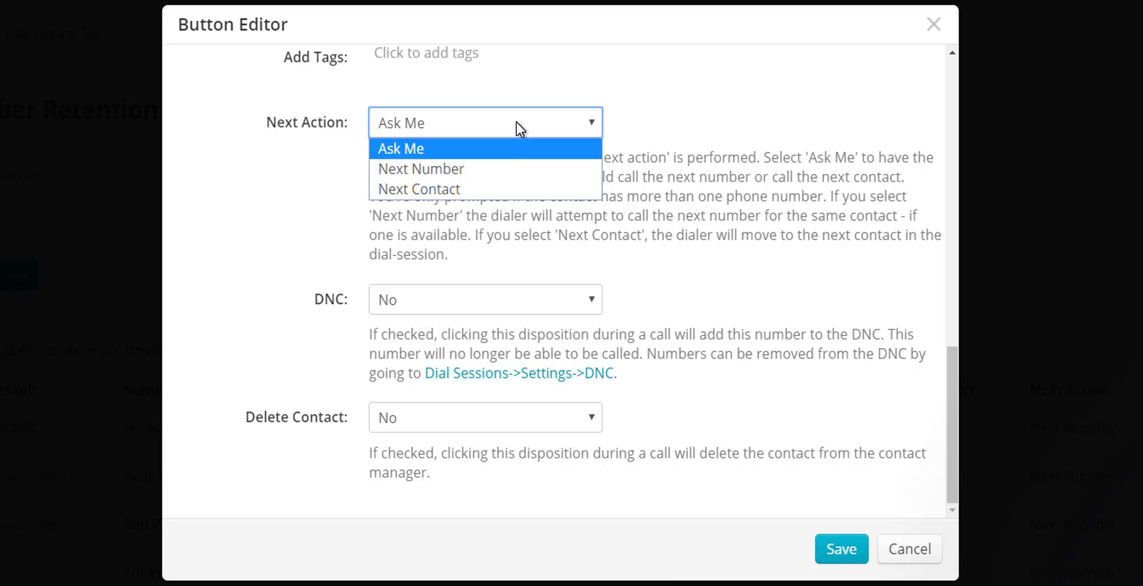
{"action": "left_click", "coordinate": [466, 170]}
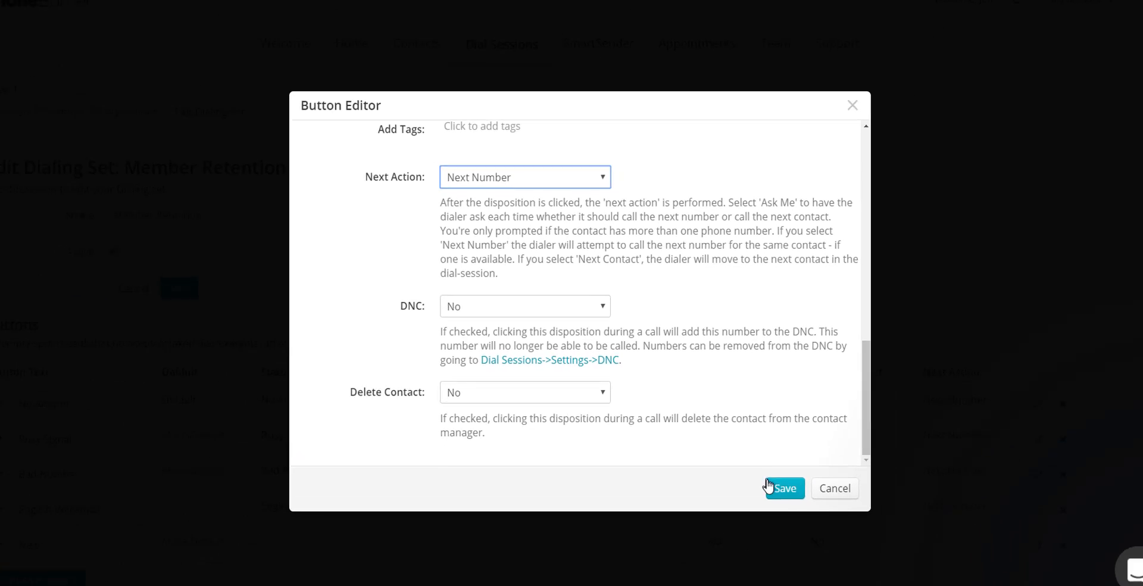
{"action": "left_click", "coordinate": [773, 476]}
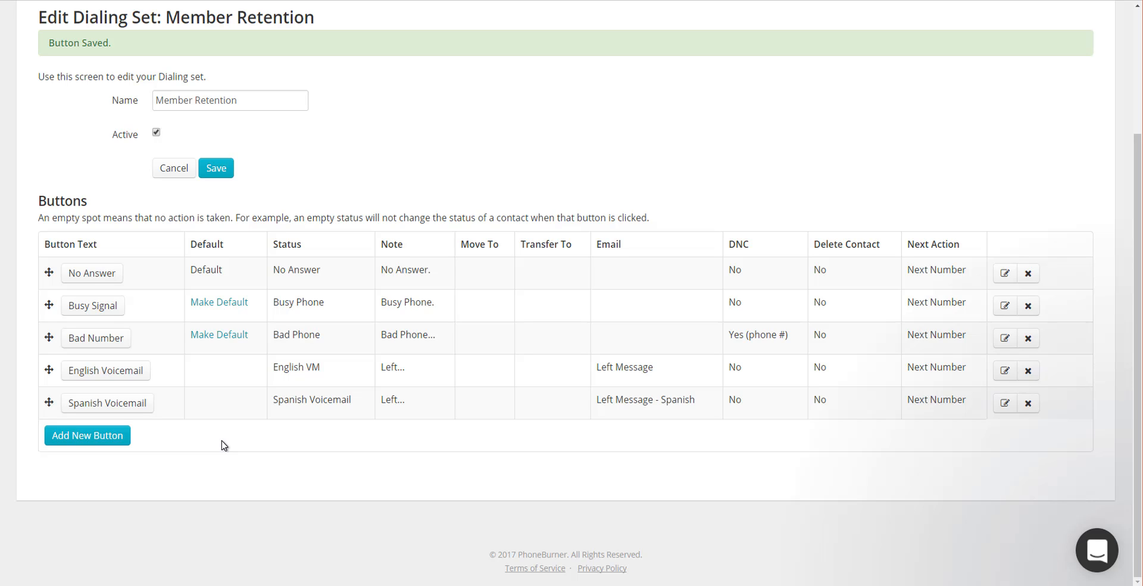
- Set the Bad Number button to move contacts to the Bad/DNC folder and save the button
{"action": "left_click", "coordinate": [92, 342]}
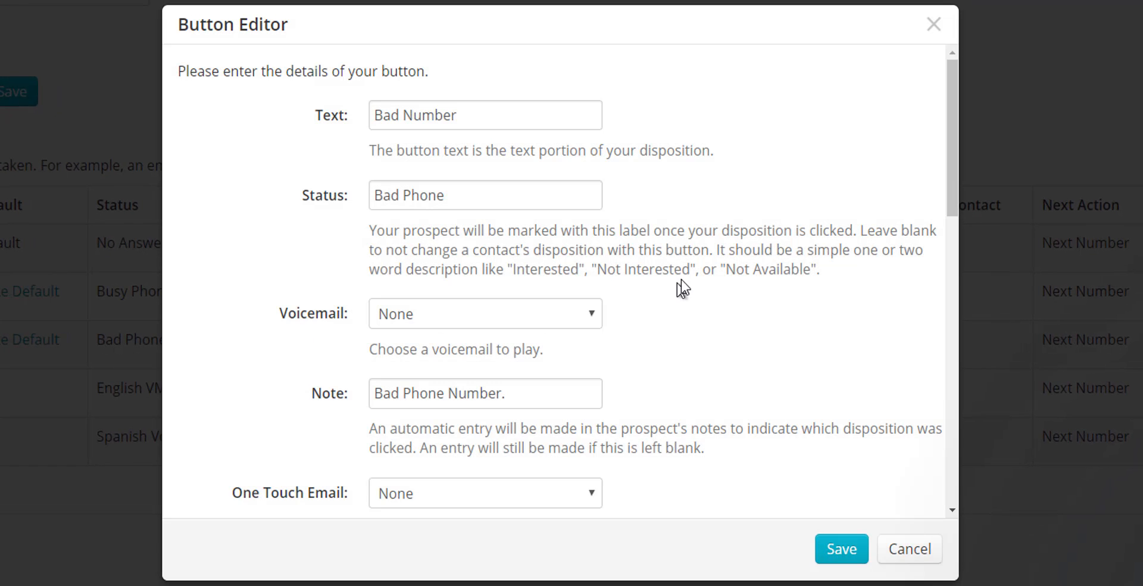
{"action": "scroll", "coordinate": [703, 268], "scroll_direction": "down", "scroll_amount": 2}
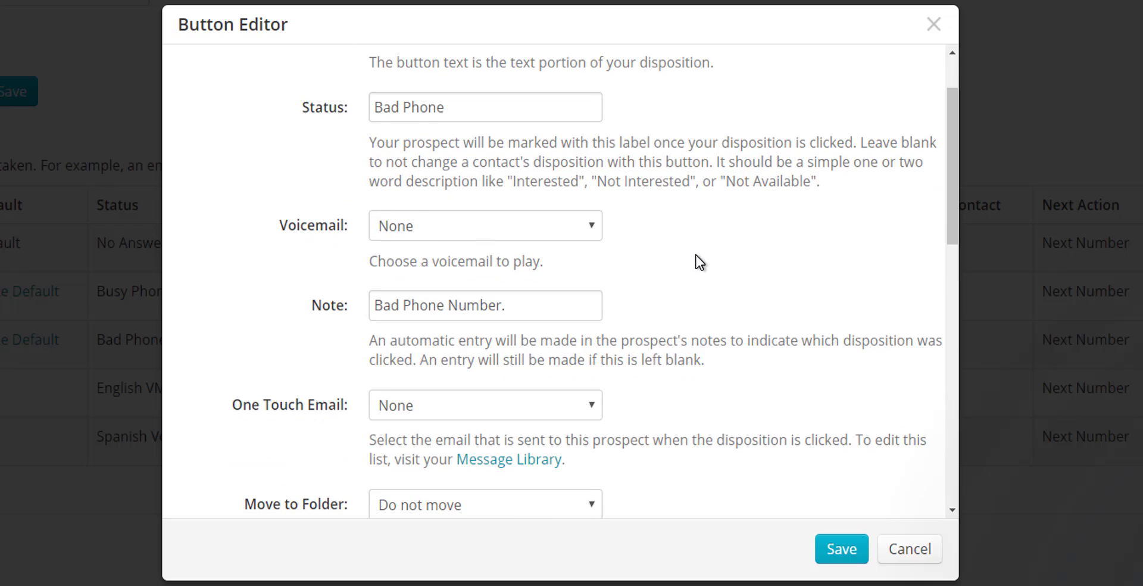
{"action": "scroll", "coordinate": [694, 256], "scroll_direction": "down", "scroll_amount": 4}
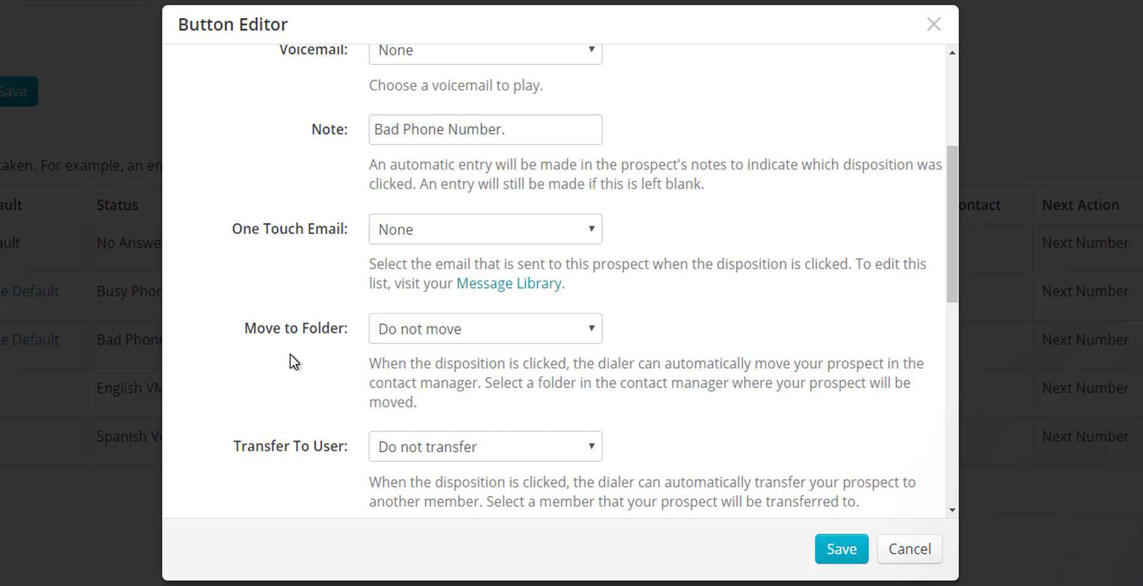
{"action": "left_click", "coordinate": [420, 336]}
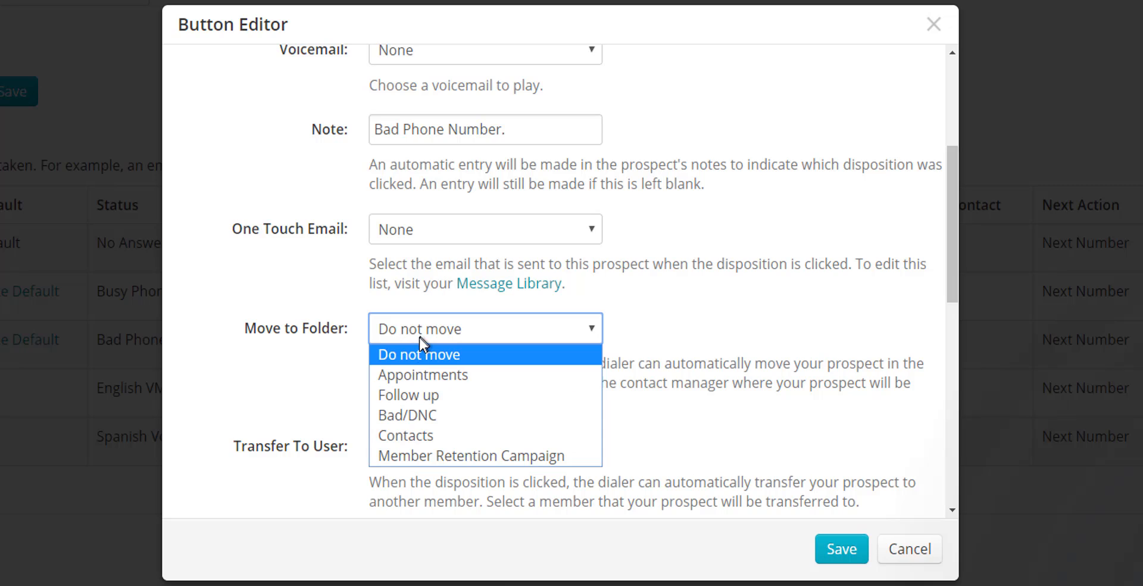
{"action": "left_click", "coordinate": [421, 418]}
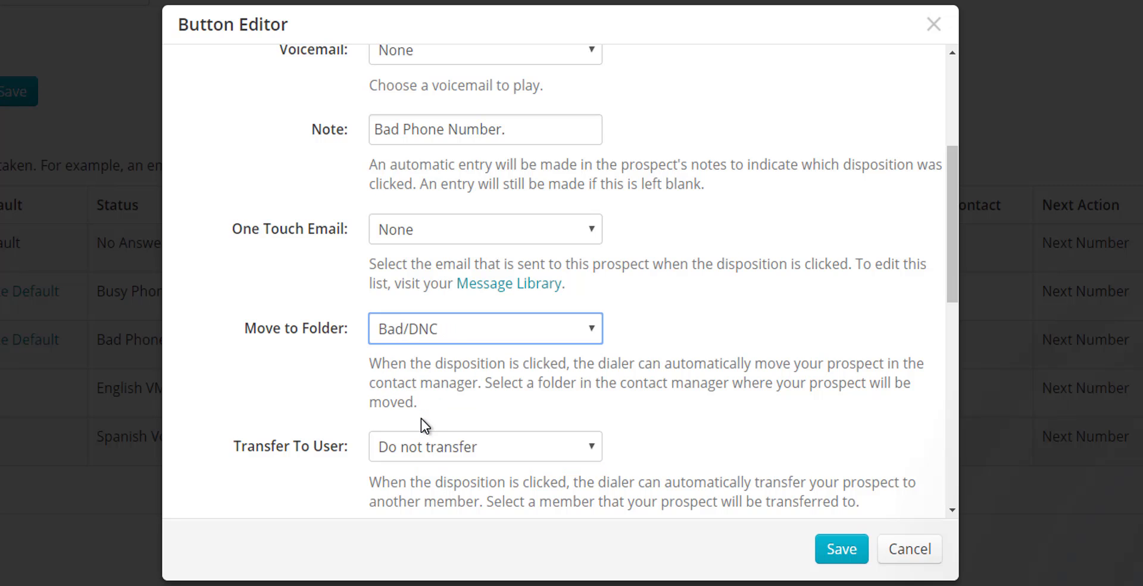
{"action": "left_click", "coordinate": [839, 550]}
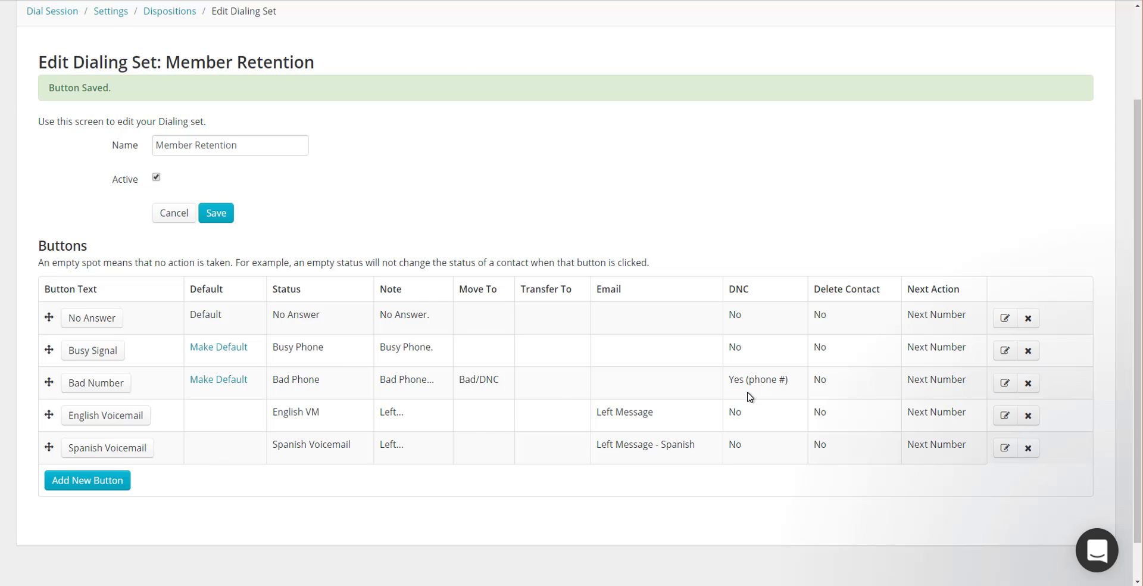
- Return to the Dispositions page, share the Member Retention dialing set and make it the default dialing set
{"action": "scroll", "coordinate": [749, 397], "scroll_direction": "up", "scroll_amount": 2}
{"action": "left_click", "coordinate": [177, 130]}
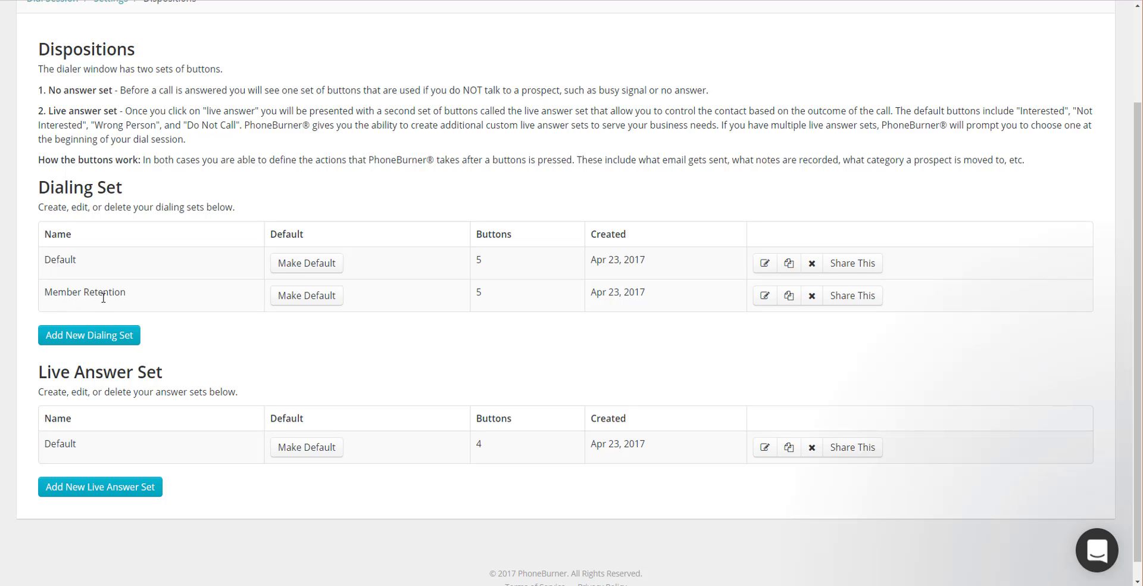
{"action": "left_click", "coordinate": [855, 298]}
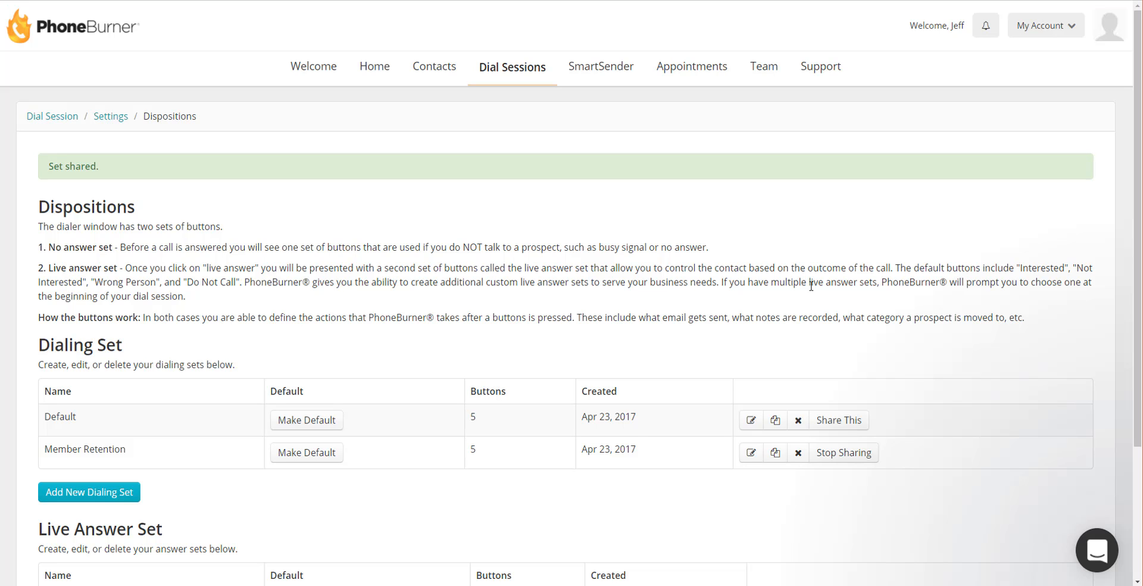
{"action": "scroll", "coordinate": [596, 358], "scroll_direction": "down", "scroll_amount": 1}
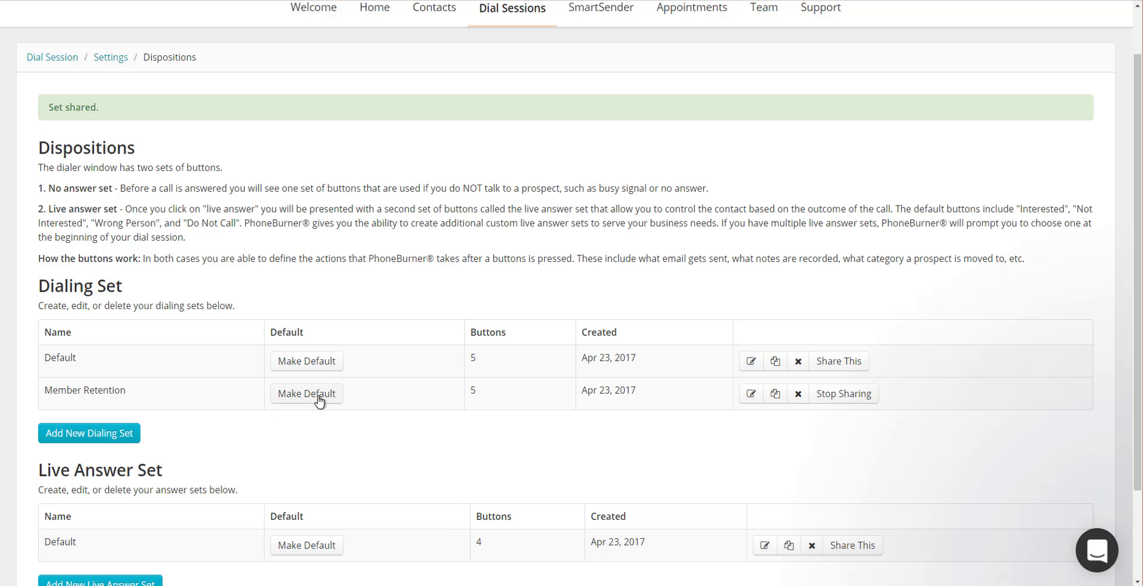
{"action": "left_click", "coordinate": [290, 395]}
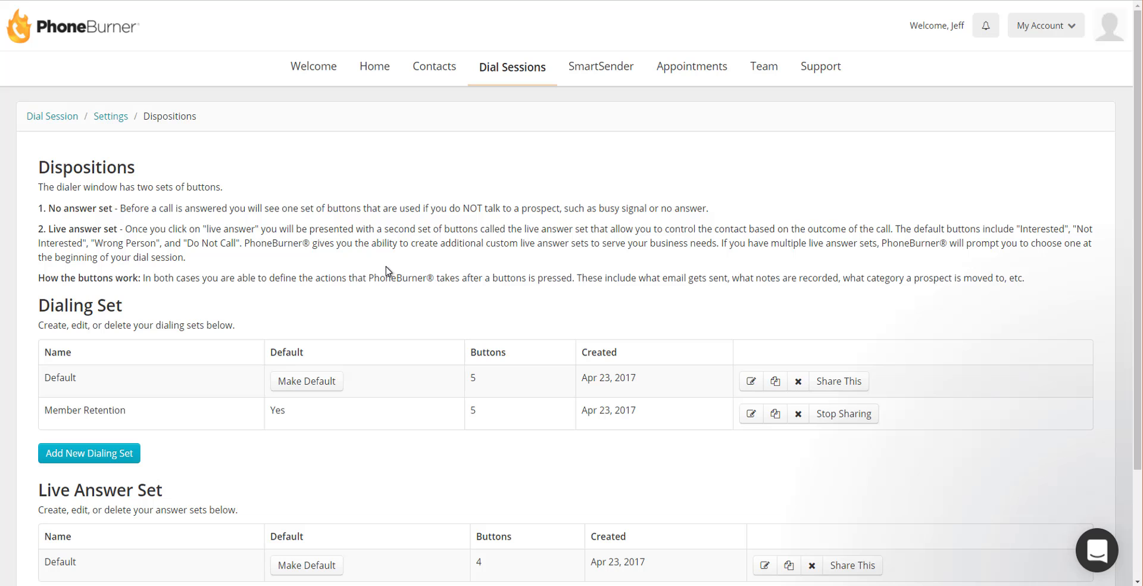
- Duplicate the Default live answer set, rename the copy Member Retention and save it
{"action": "scroll", "coordinate": [387, 271], "scroll_direction": "down", "scroll_amount": 3}
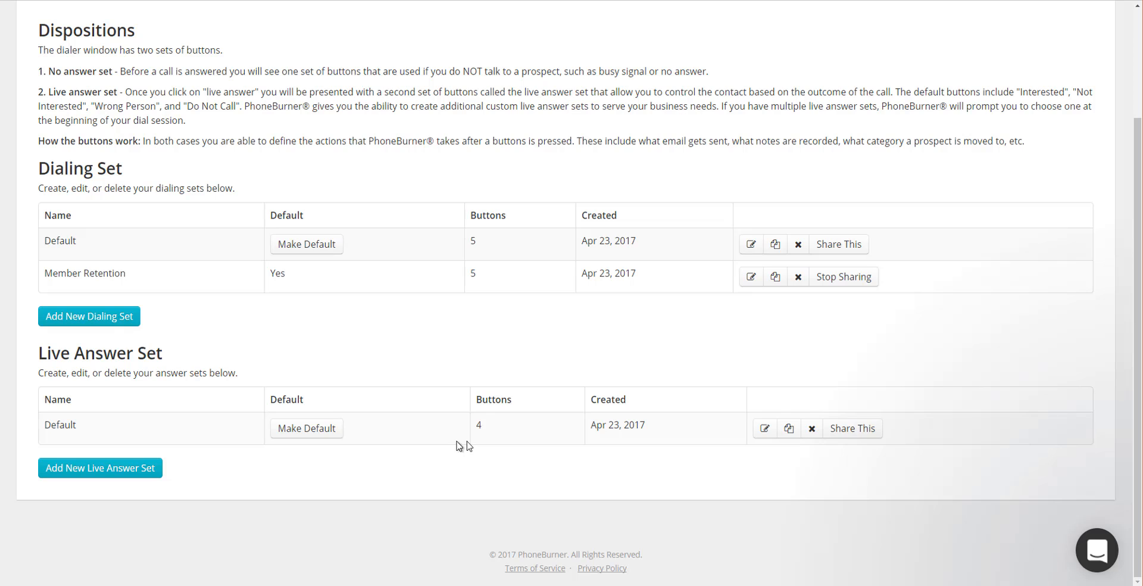
{"action": "left_click", "coordinate": [789, 429]}
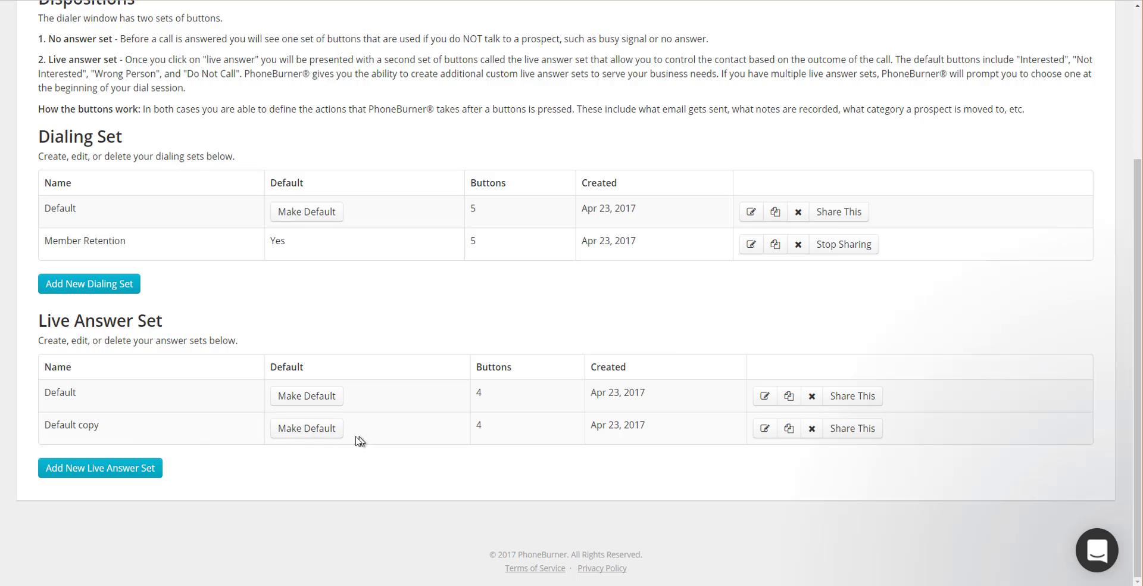
{"action": "left_click", "coordinate": [768, 431]}
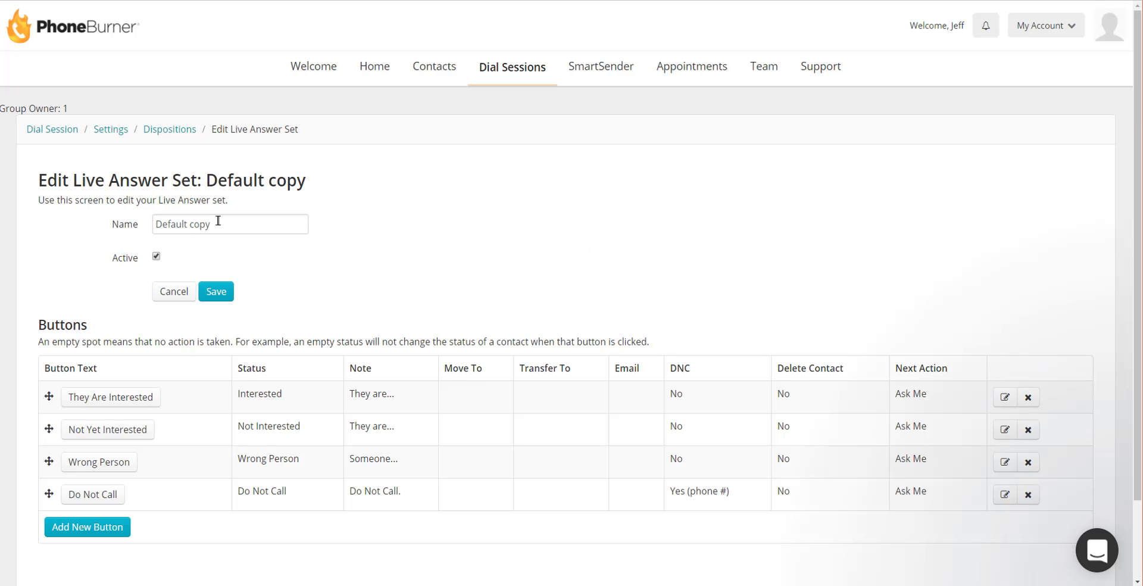
{"action": "left_click_drag", "start_coordinate": [218, 221], "coordinate": [154, 222]}
{"action": "type", "text": "Member Retention"}
{"action": "left_click", "coordinate": [222, 296]}
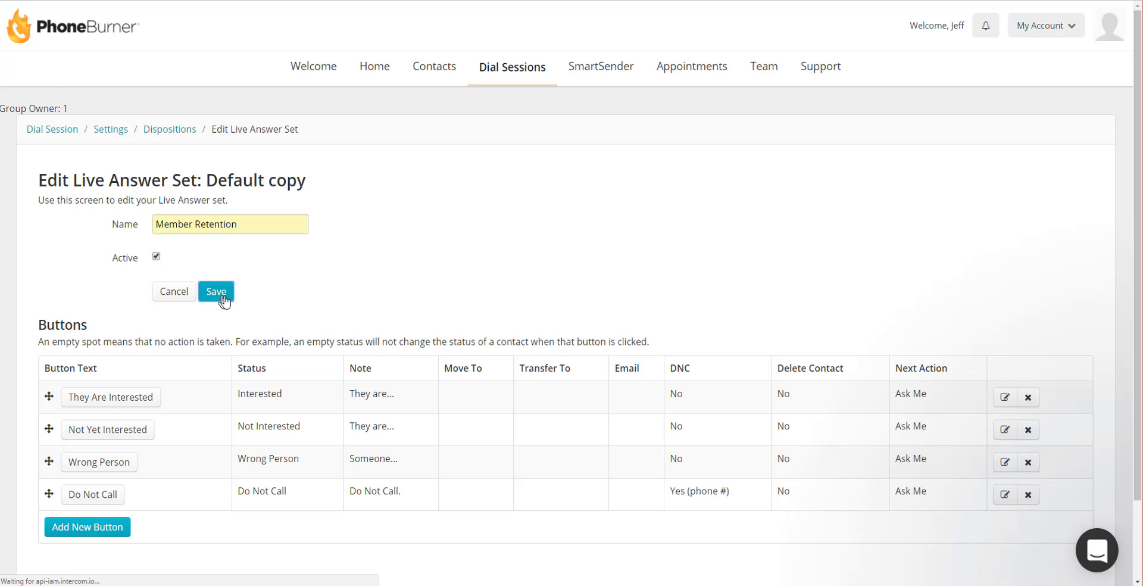
- Change the They Are Interested button's text in the Member Retention live answer set to the team member's first name
{"action": "scroll", "coordinate": [374, 270], "scroll_direction": "down", "scroll_amount": 1}
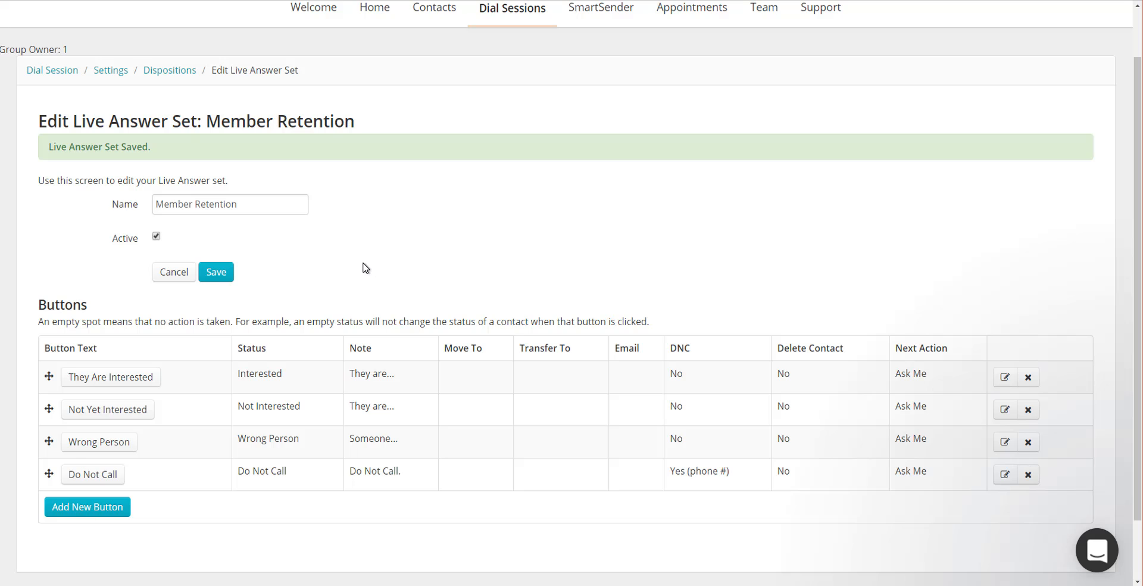
{"action": "scroll", "coordinate": [365, 266], "scroll_direction": "down", "scroll_amount": 1}
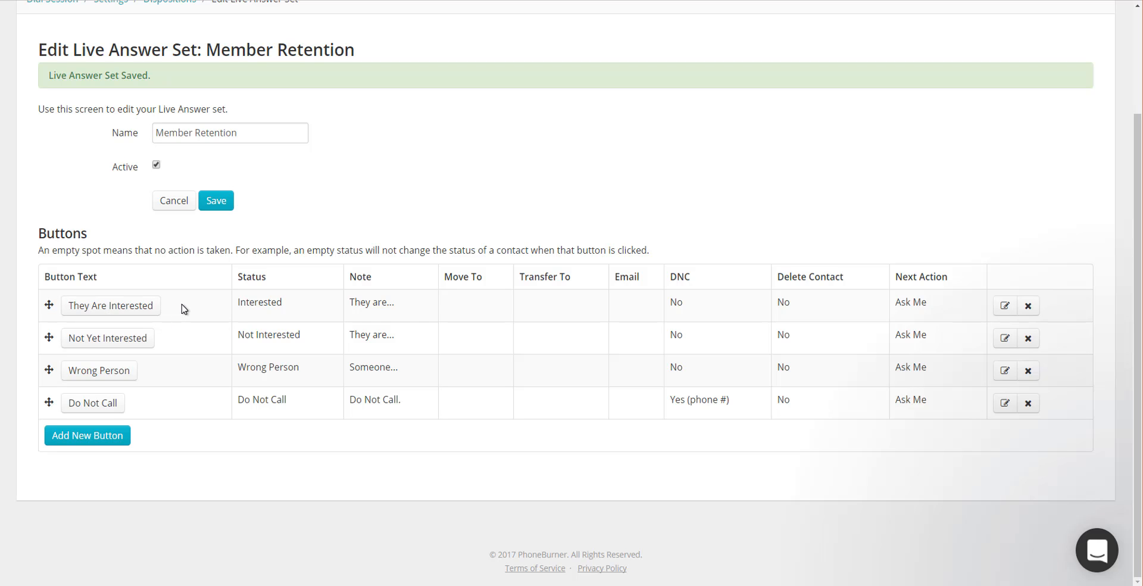
{"action": "left_click", "coordinate": [109, 308]}
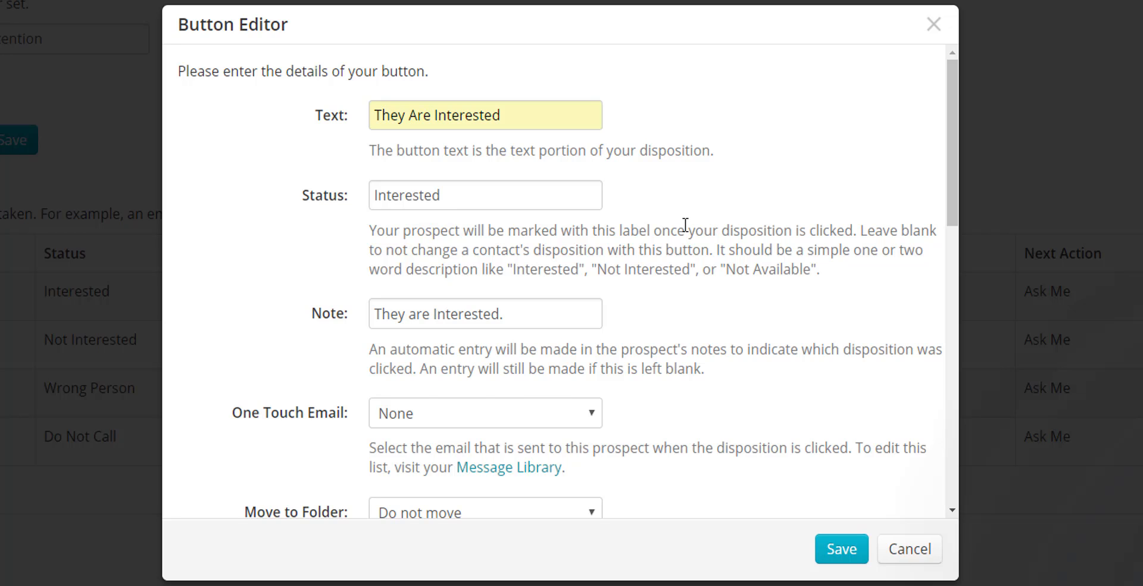
{"action": "scroll", "coordinate": [685, 225], "scroll_direction": "up", "scroll_amount": 2}
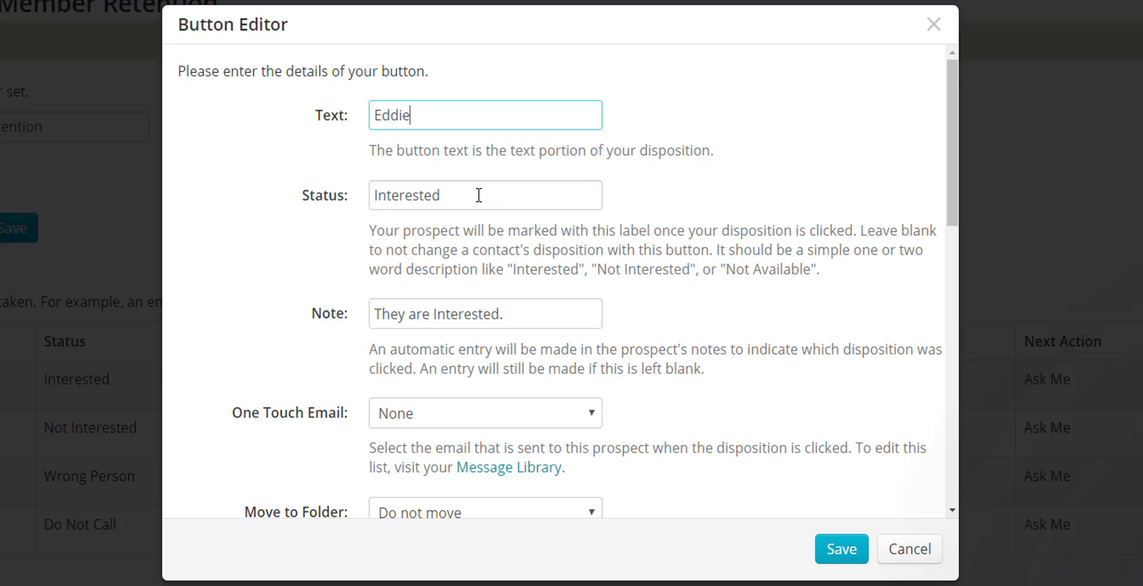
- Set both the status and the note of the renamed live answer button to Set Appointment
{"action": "left_click_drag", "start_coordinate": [477, 196], "coordinate": [367, 197]}
{"action": "type", "text": "Set Appointment"}
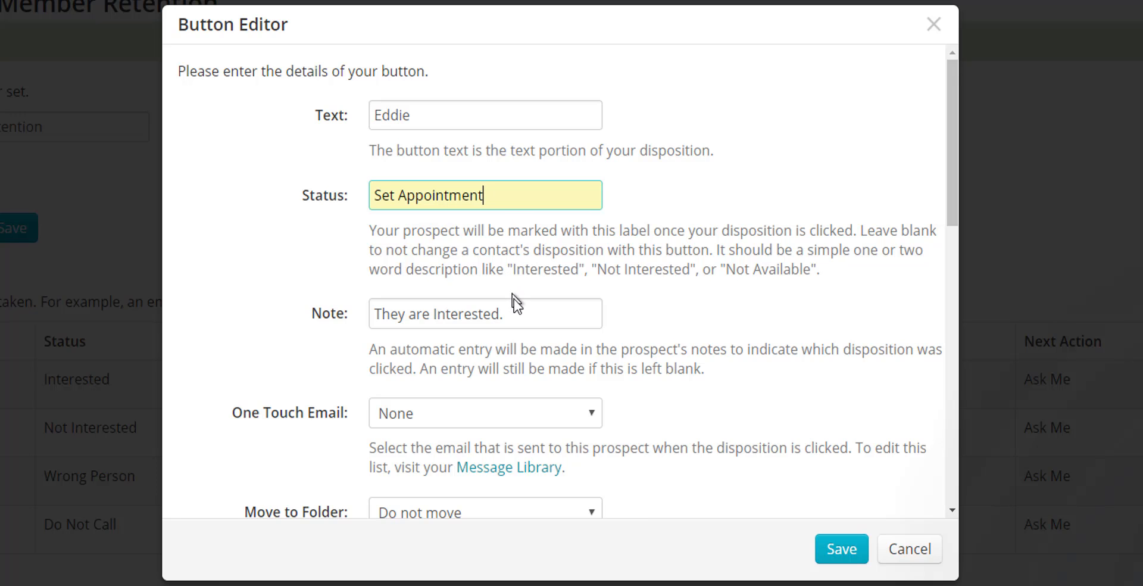
{"action": "left_click", "coordinate": [556, 316]}
{"action": "key", "text": "ctrl+a"}
{"action": "key", "text": "ctrl+v"}
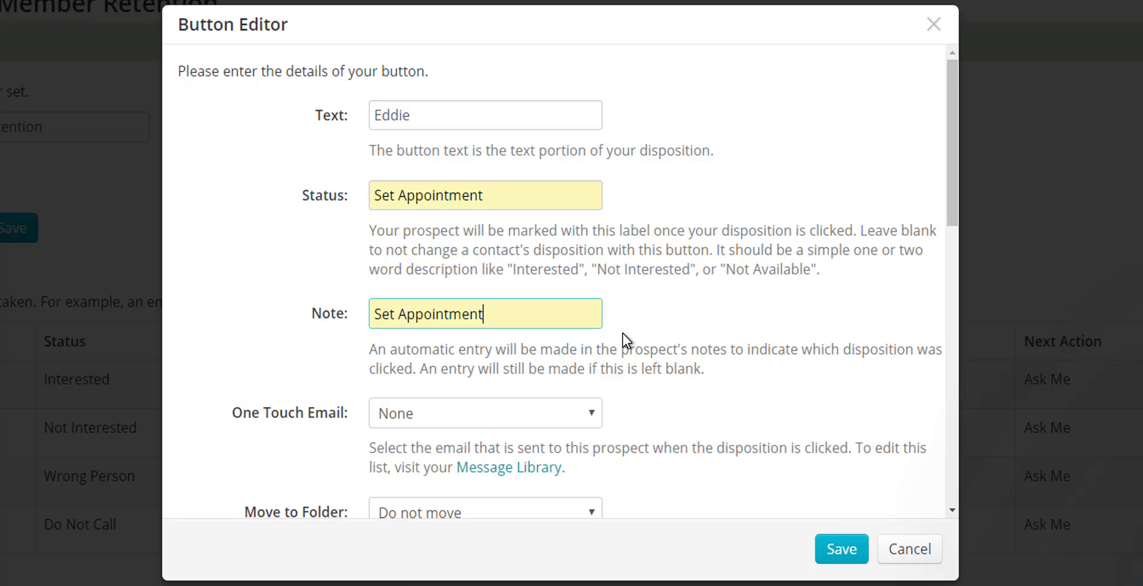
- Set the live answer button's One Touch Email to APT Set and its destination folder to Appointments
{"action": "scroll", "coordinate": [627, 337], "scroll_direction": "down", "scroll_amount": 3}
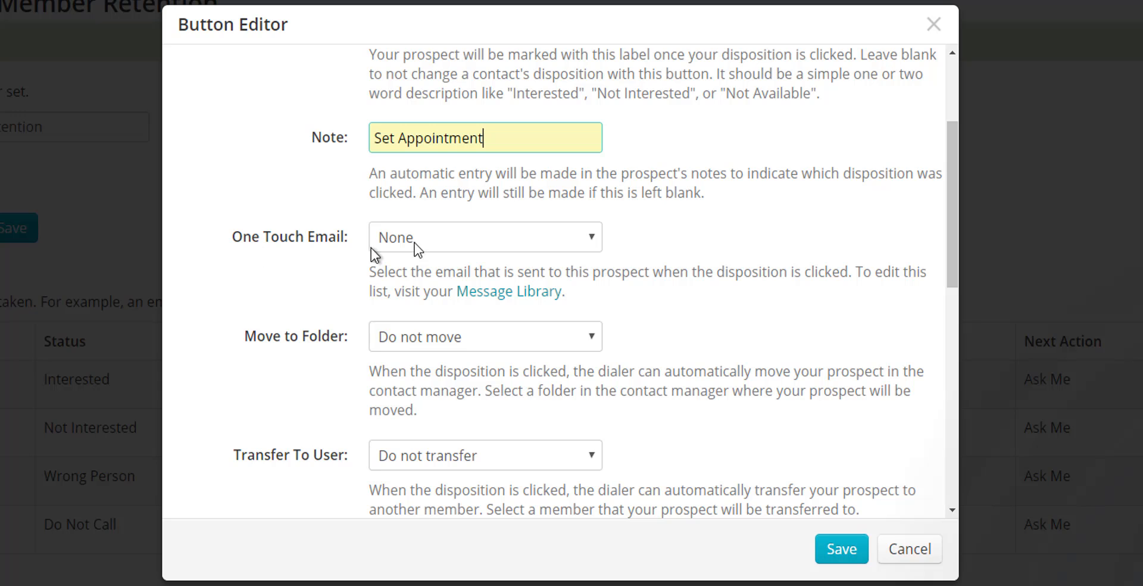
{"action": "left_click", "coordinate": [428, 241]}
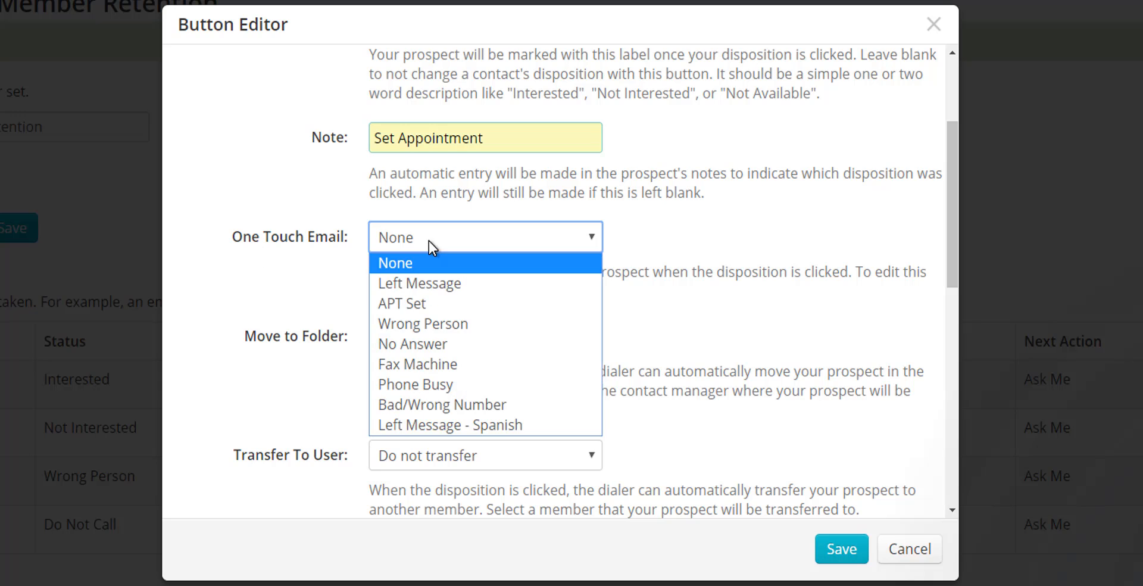
{"action": "left_click", "coordinate": [409, 305]}
{"action": "scroll", "coordinate": [522, 315], "scroll_direction": "down", "scroll_amount": 1}
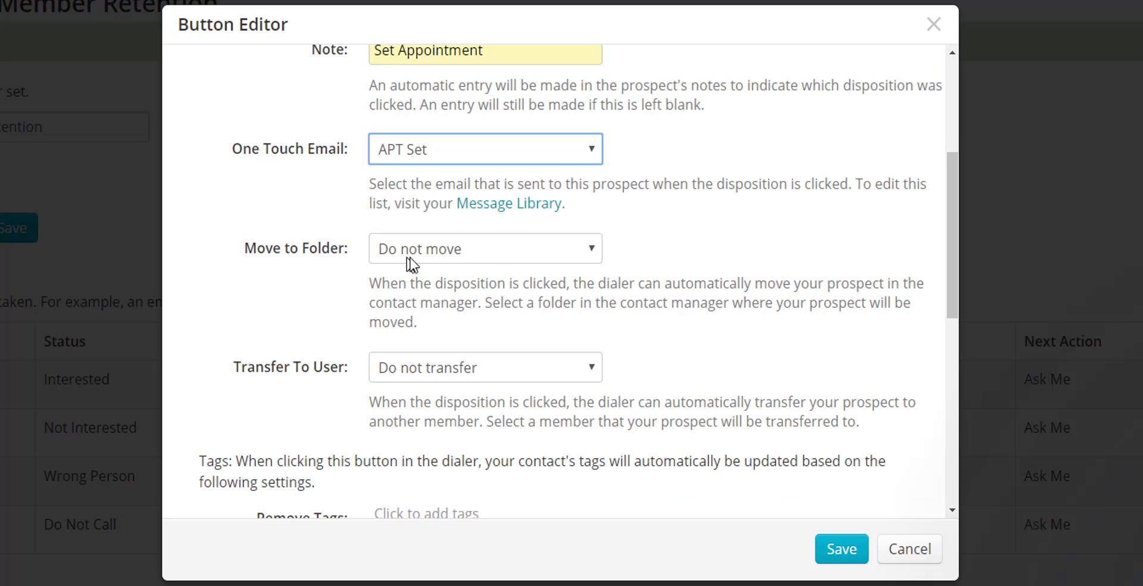
{"action": "left_click", "coordinate": [524, 252]}
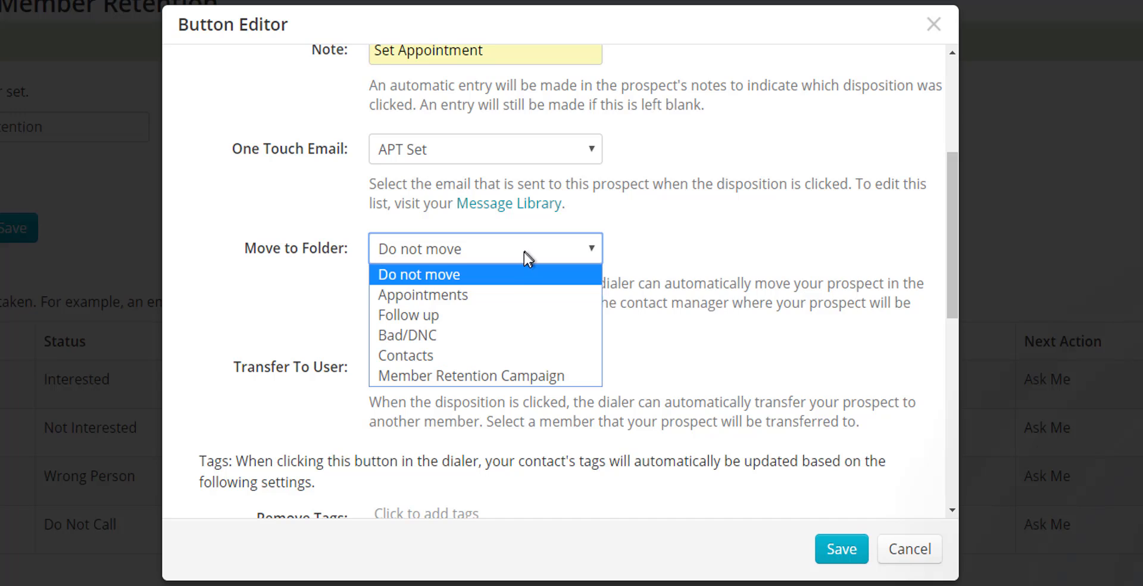
{"action": "left_click", "coordinate": [432, 295]}
- Set the live answer button to transfer prospects to the first team member among the available users
{"action": "scroll", "coordinate": [708, 310], "scroll_direction": "down", "scroll_amount": 1}
{"action": "scroll", "coordinate": [689, 311], "scroll_direction": "down", "scroll_amount": 1}
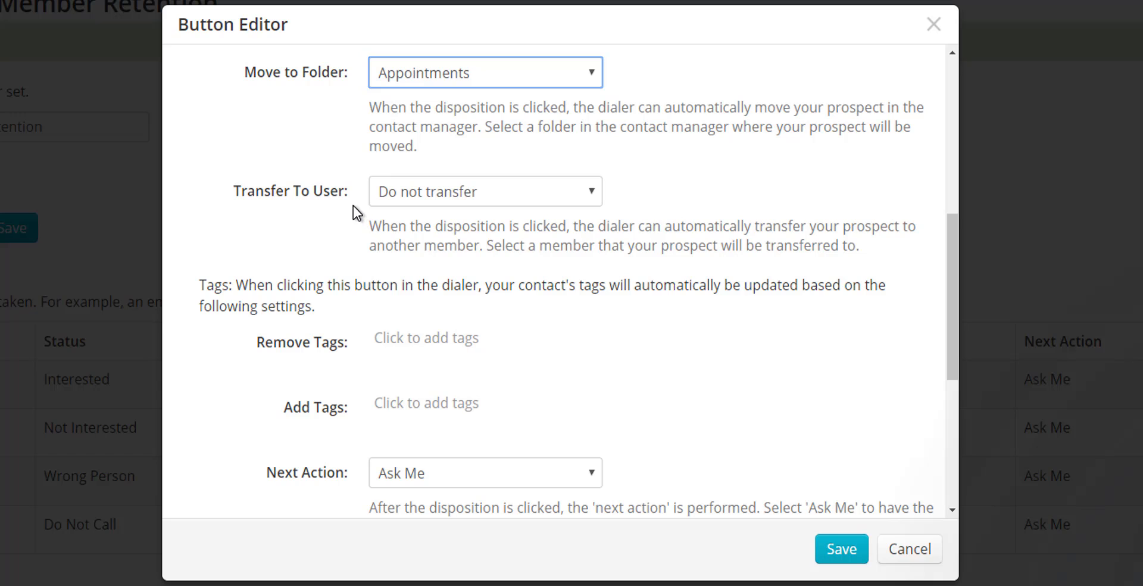
{"action": "left_click", "coordinate": [585, 197]}
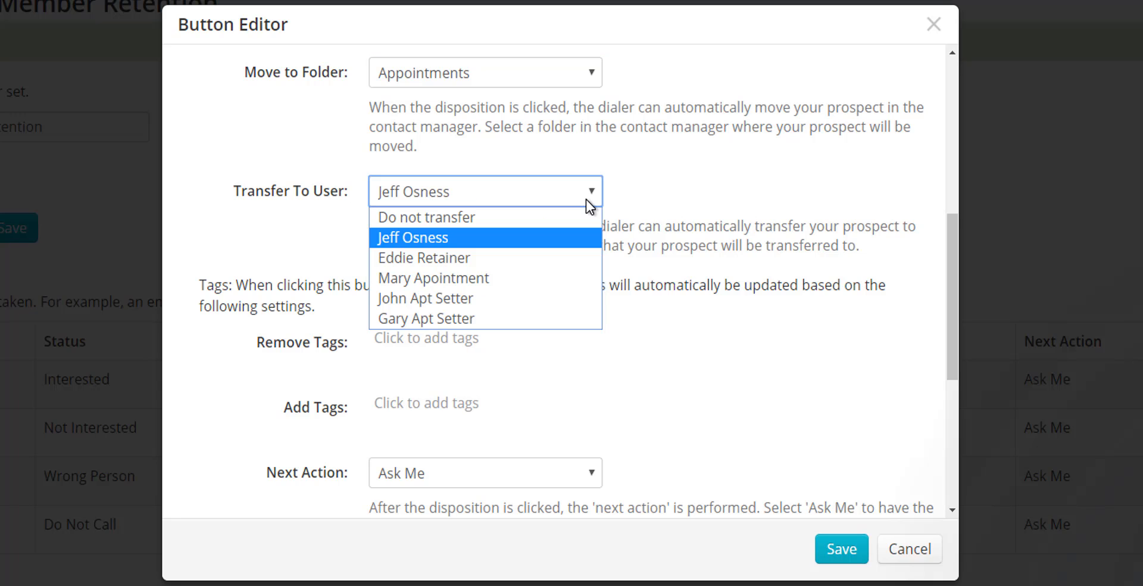
{"action": "left_click", "coordinate": [515, 240]}
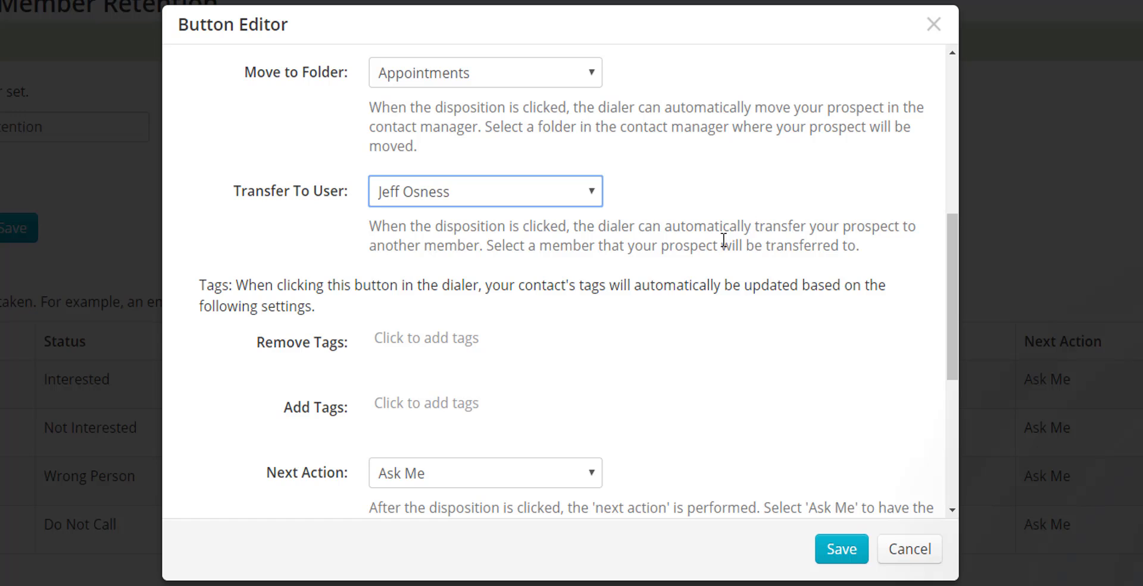
- Make the live answer button add the tag that matches the first name used as its text
{"action": "scroll", "coordinate": [723, 240], "scroll_direction": "down", "scroll_amount": 3}
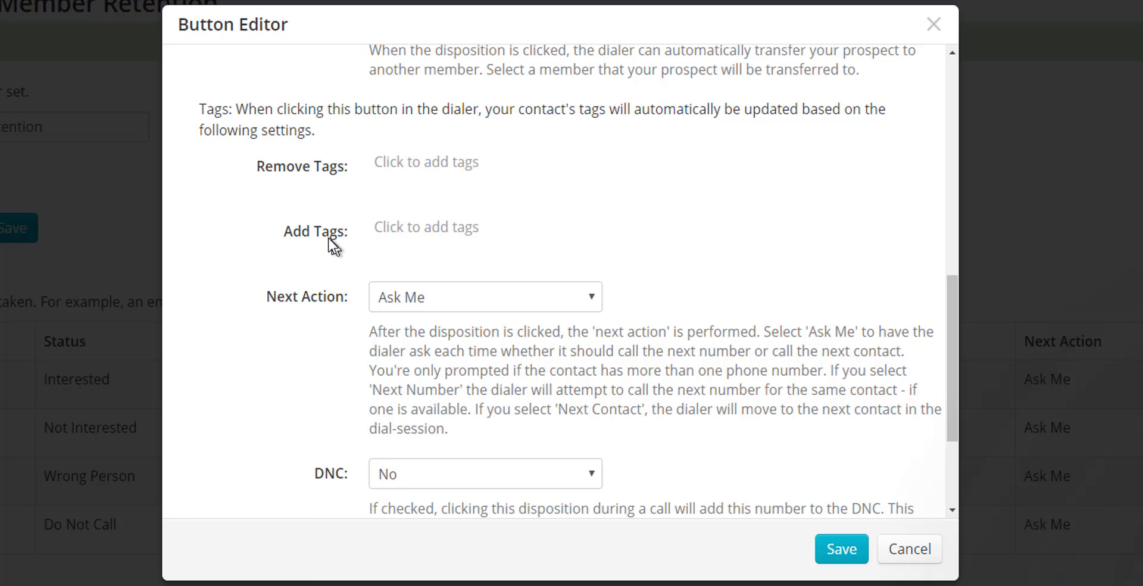
{"action": "left_click", "coordinate": [418, 234]}
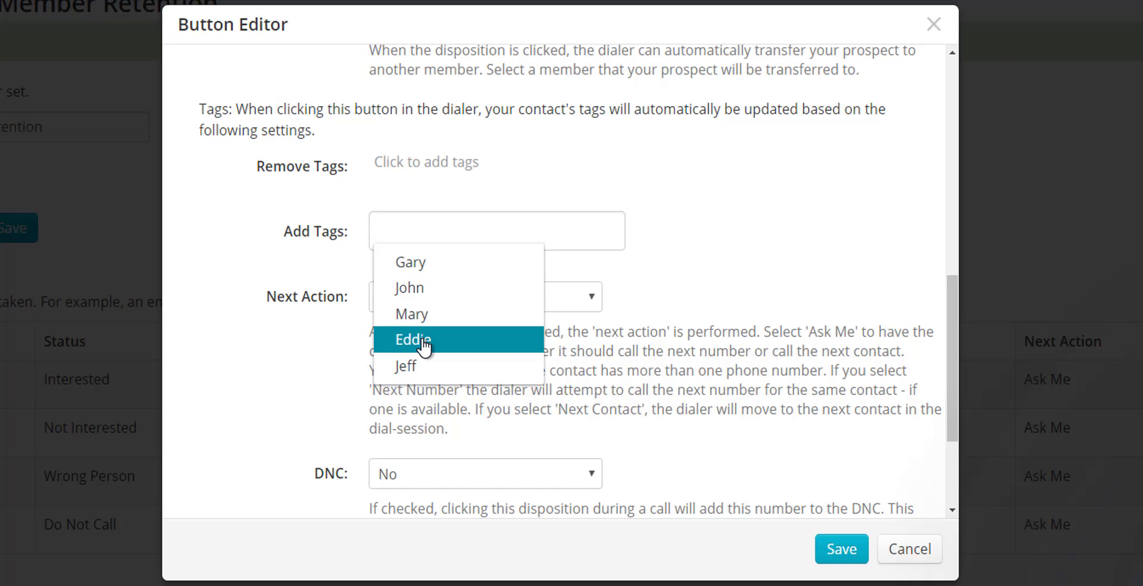
{"action": "left_click", "coordinate": [424, 340]}
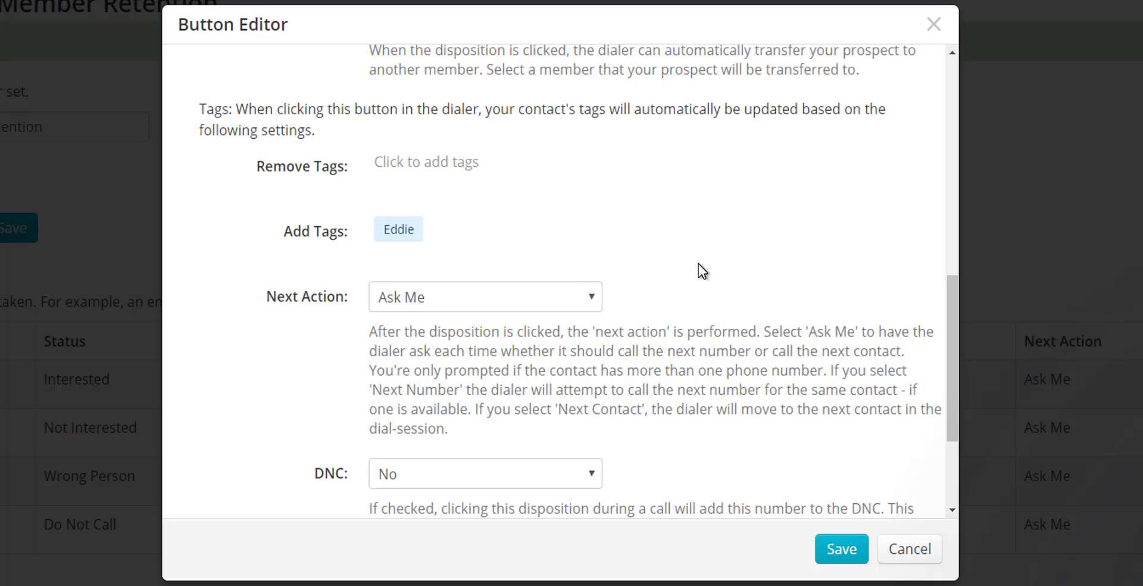
{"action": "left_click", "coordinate": [576, 237]}
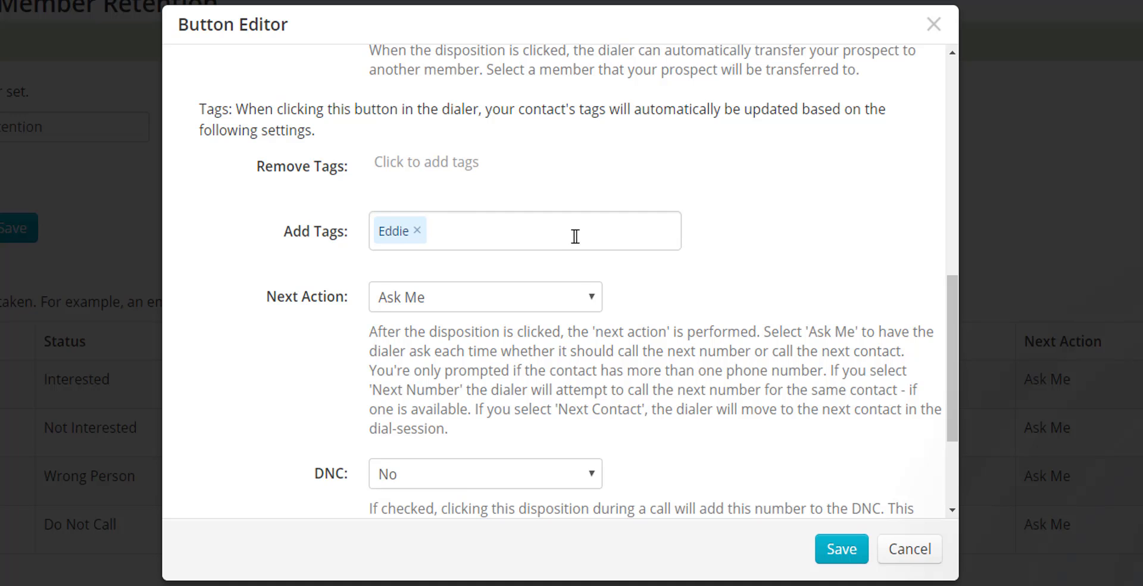
- Make the live answer button remove the tags of the three other appointment setters
{"action": "left_click", "coordinate": [422, 165]}
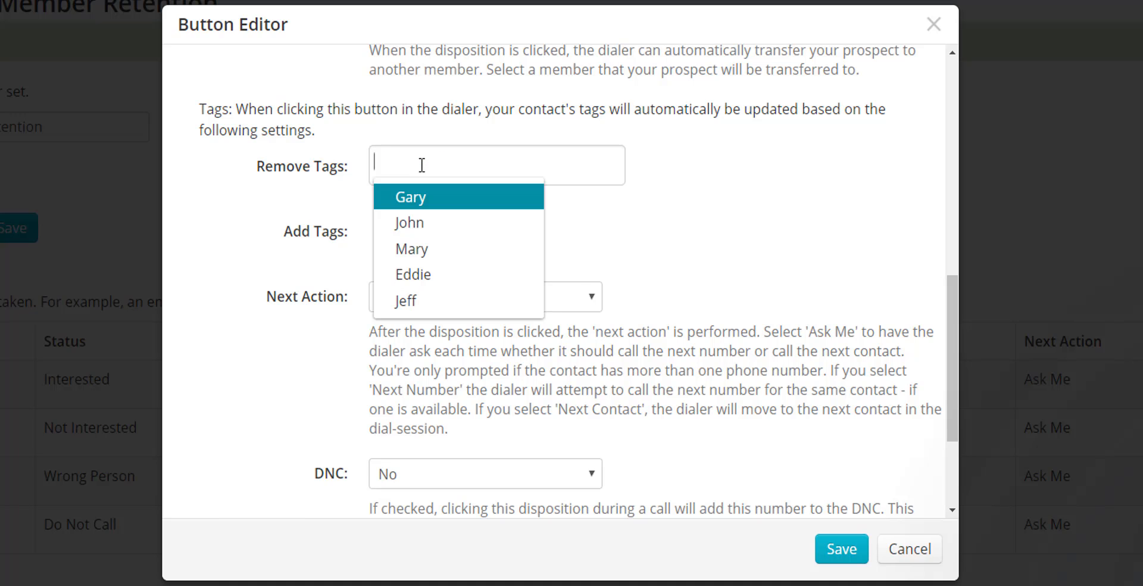
{"action": "left_click", "coordinate": [410, 203]}
{"action": "left_click", "coordinate": [462, 200]}
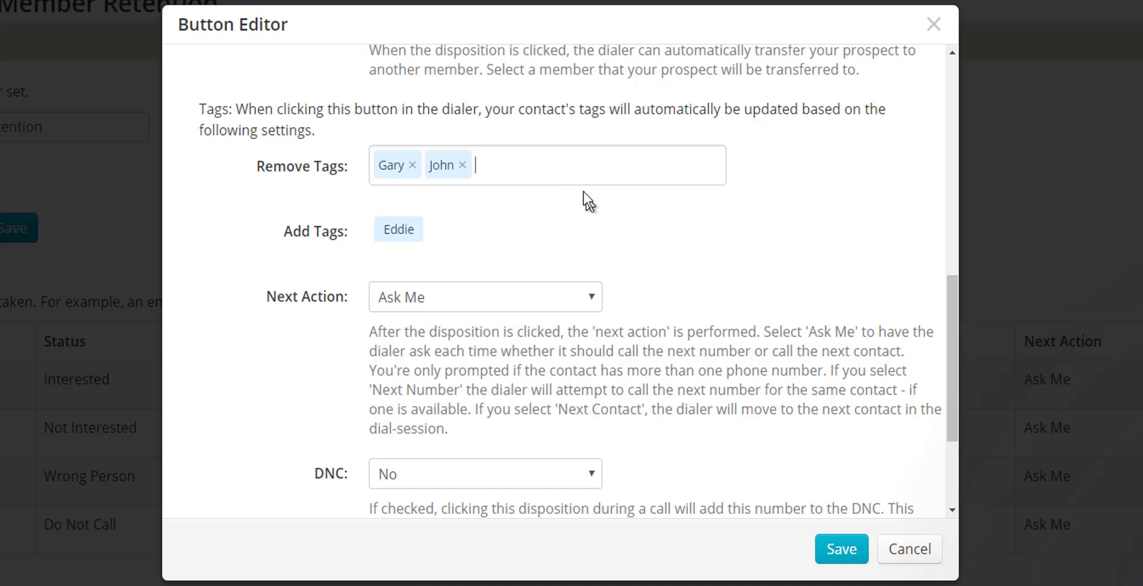
{"action": "left_click", "coordinate": [523, 166]}
{"action": "left_click", "coordinate": [519, 200]}
{"action": "left_click", "coordinate": [810, 199]}
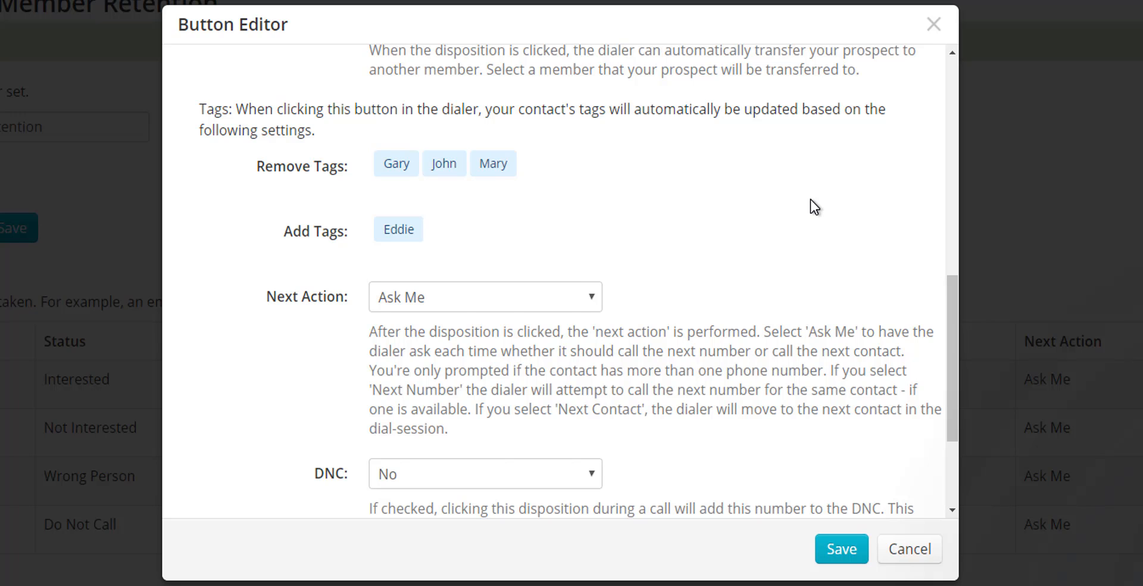
- Set the button's next action to Next Contact and save the button
{"action": "scroll", "coordinate": [810, 199], "scroll_direction": "down", "scroll_amount": 2}
{"action": "left_click", "coordinate": [458, 212]}
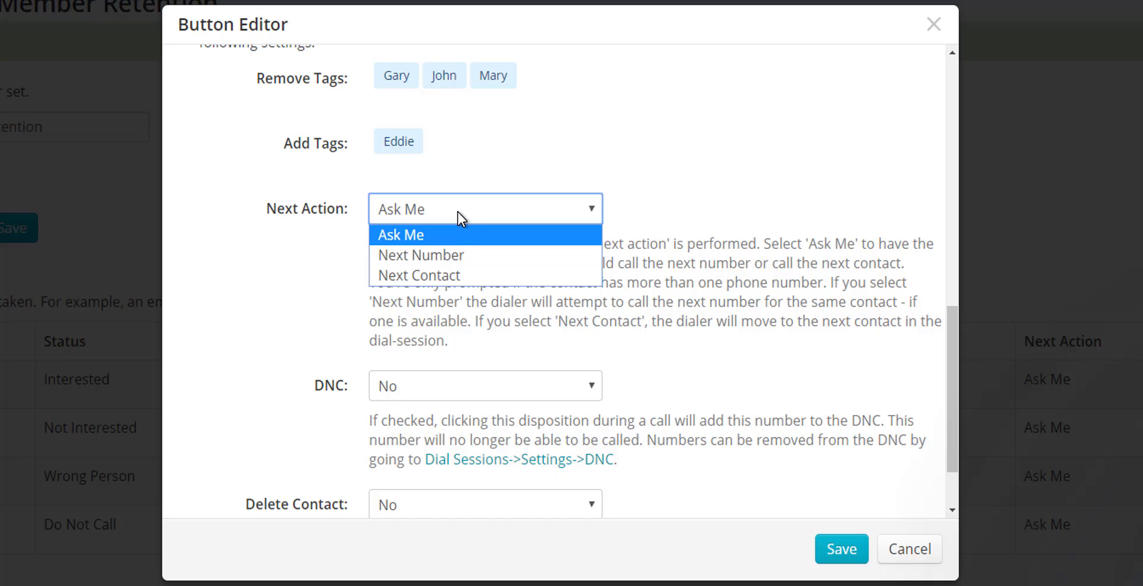
{"action": "left_click", "coordinate": [438, 274]}
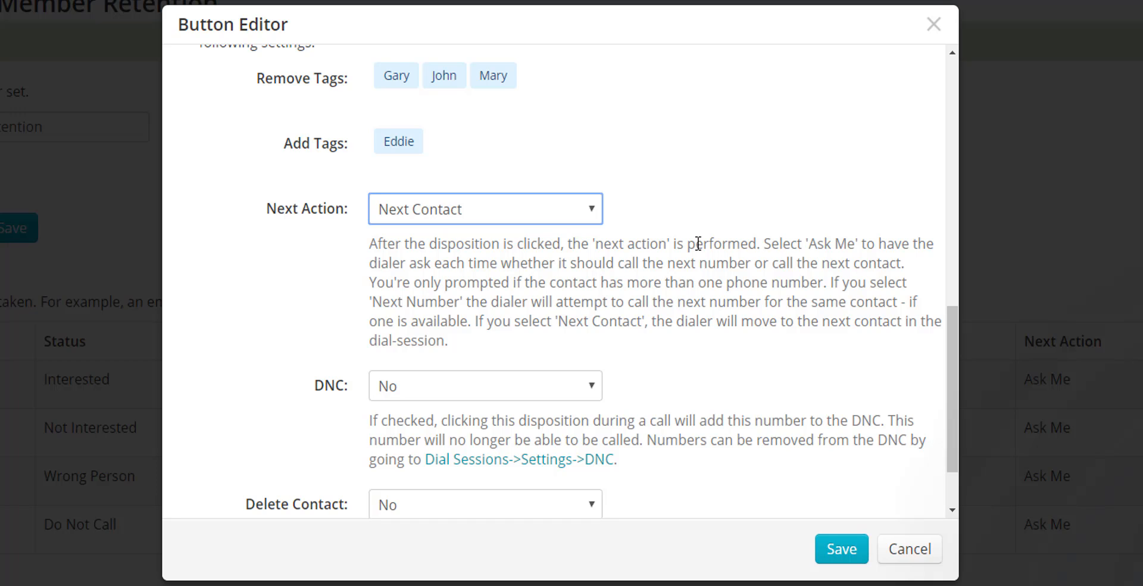
{"action": "scroll", "coordinate": [705, 226], "scroll_direction": "down", "scroll_amount": 3}
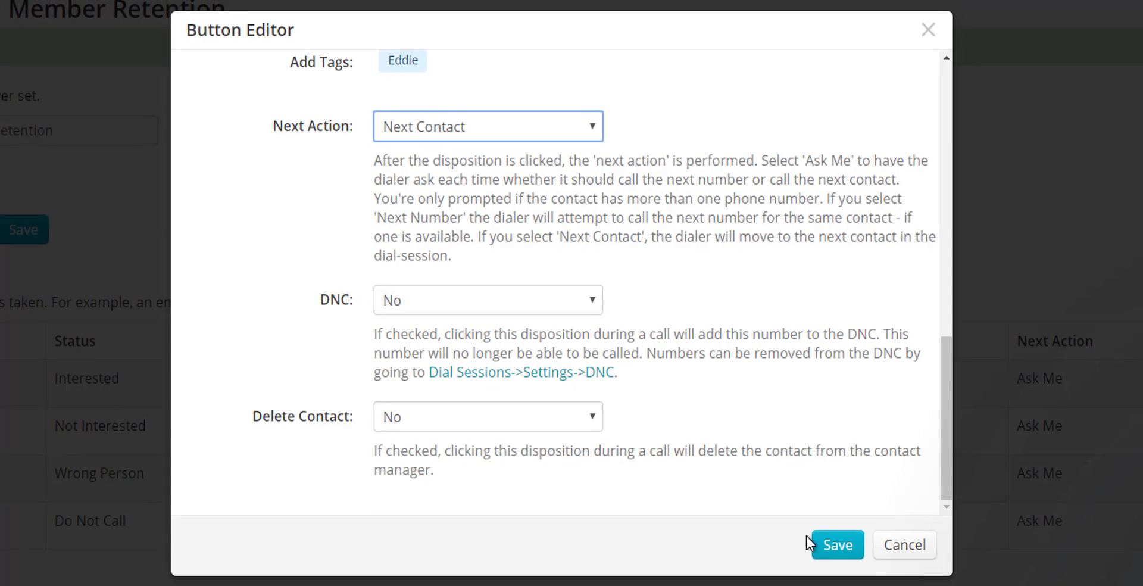
{"action": "left_click", "coordinate": [834, 549]}
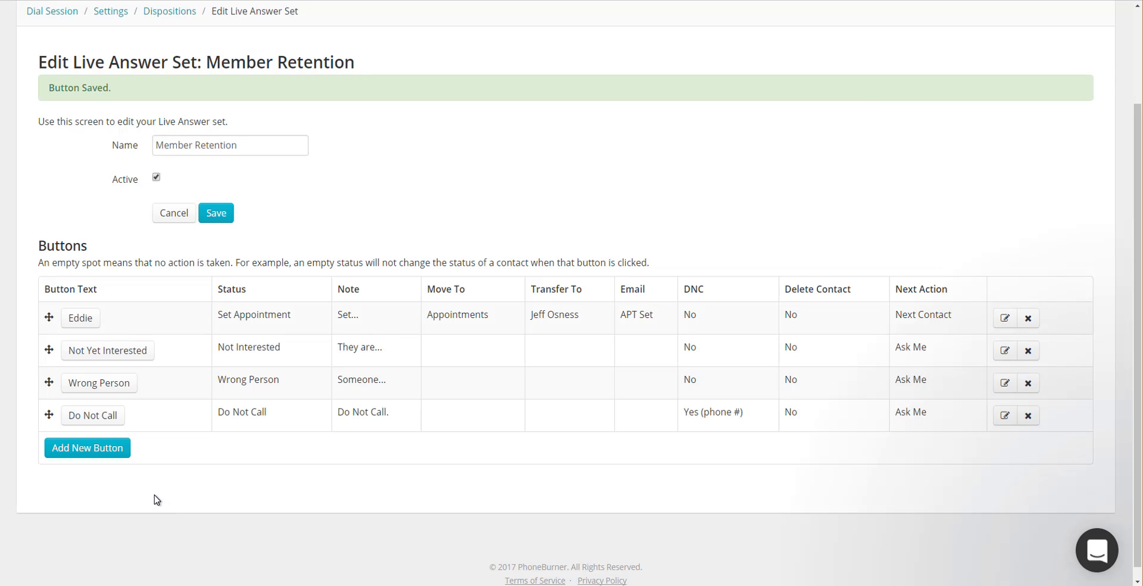
- Add a new live answer button with Set Appointment as status and note and APT Set as its One Touch Email
{"action": "left_click", "coordinate": [88, 448]}
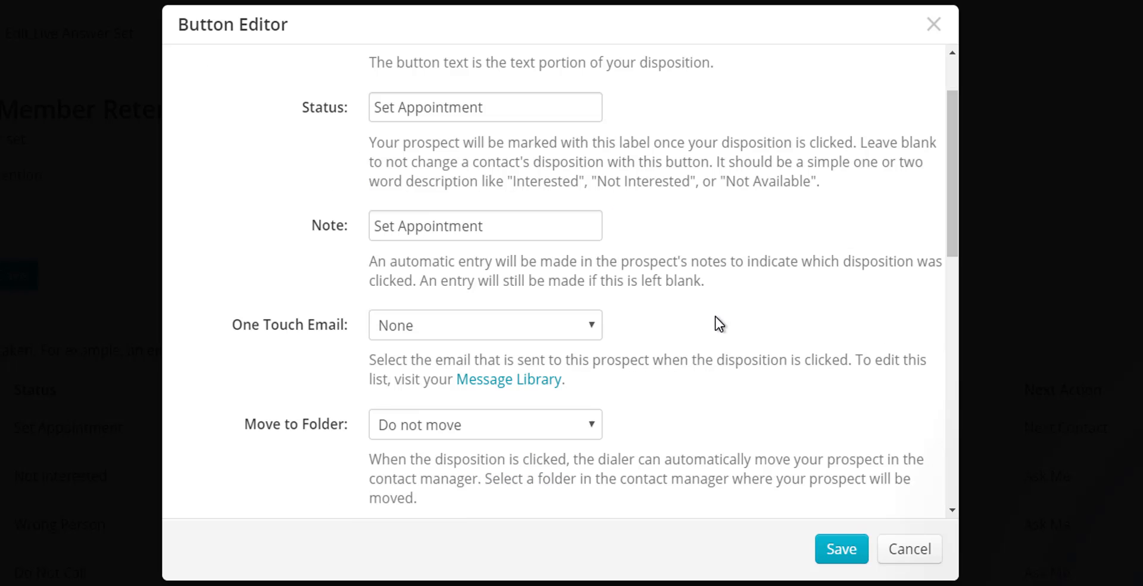
{"action": "scroll", "coordinate": [451, 263], "scroll_direction": "down", "scroll_amount": 1}
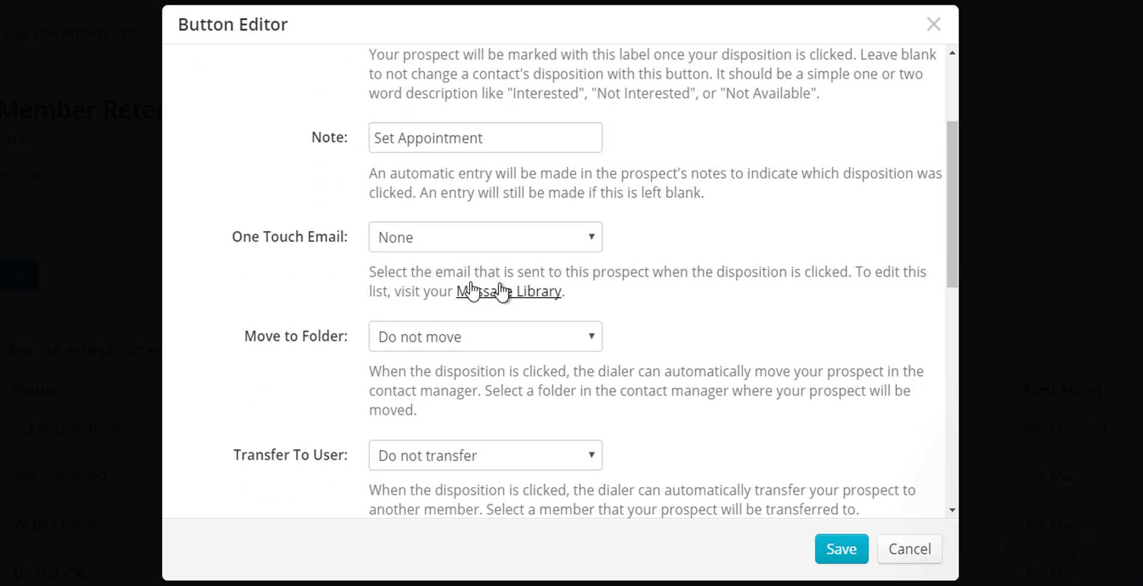
{"action": "left_click", "coordinate": [401, 228]}
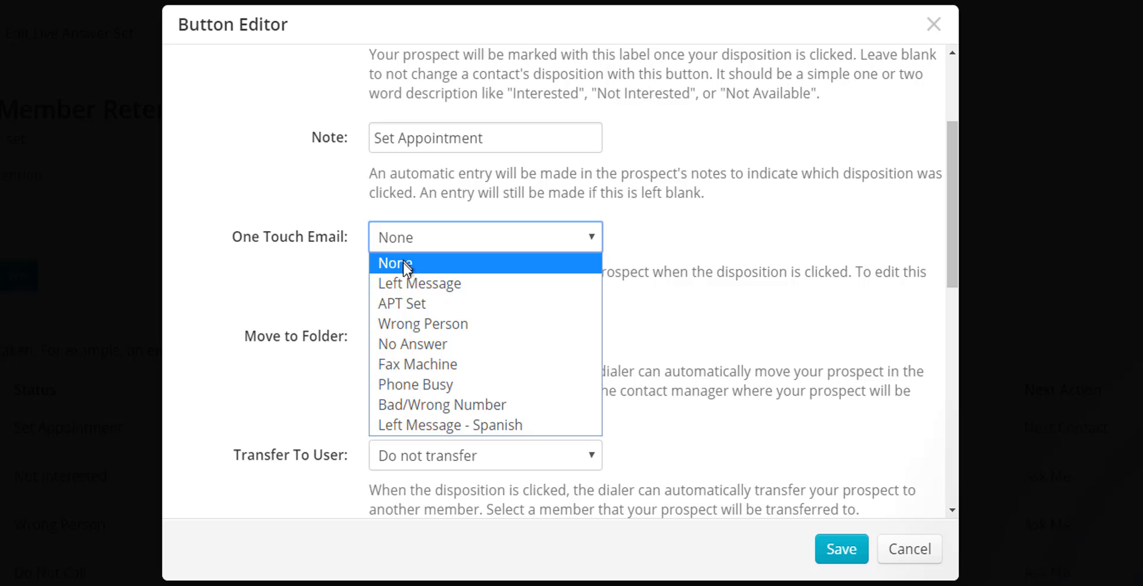
{"action": "left_click", "coordinate": [411, 303]}
- Set the new button to move prospects to Appointments and transfer them to the same user as the first button
{"action": "scroll", "coordinate": [595, 297], "scroll_direction": "down", "scroll_amount": 2}
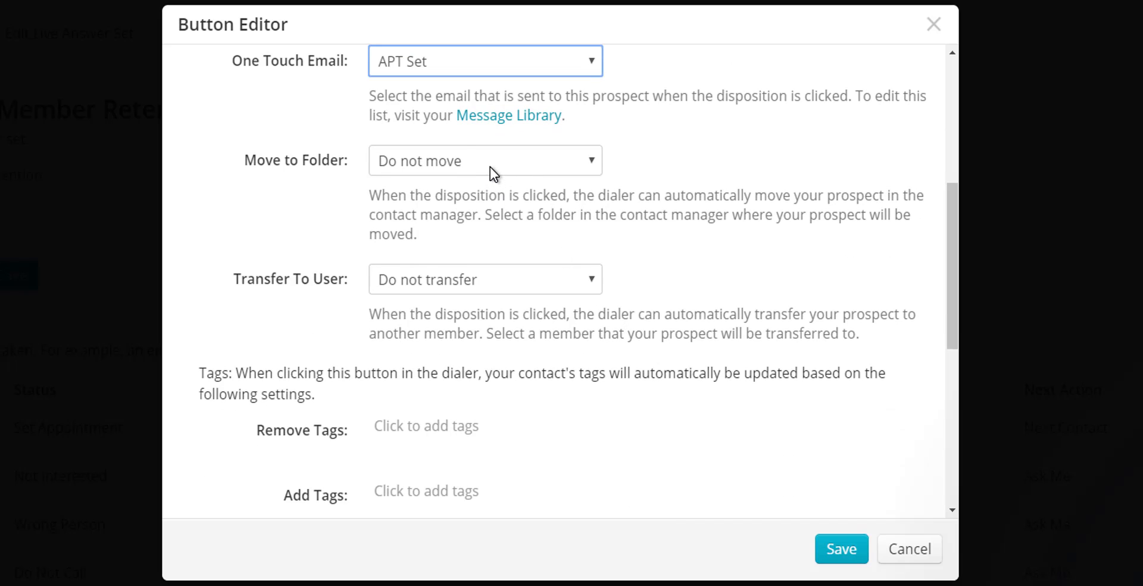
{"action": "left_click", "coordinate": [491, 167]}
{"action": "left_click", "coordinate": [470, 206]}
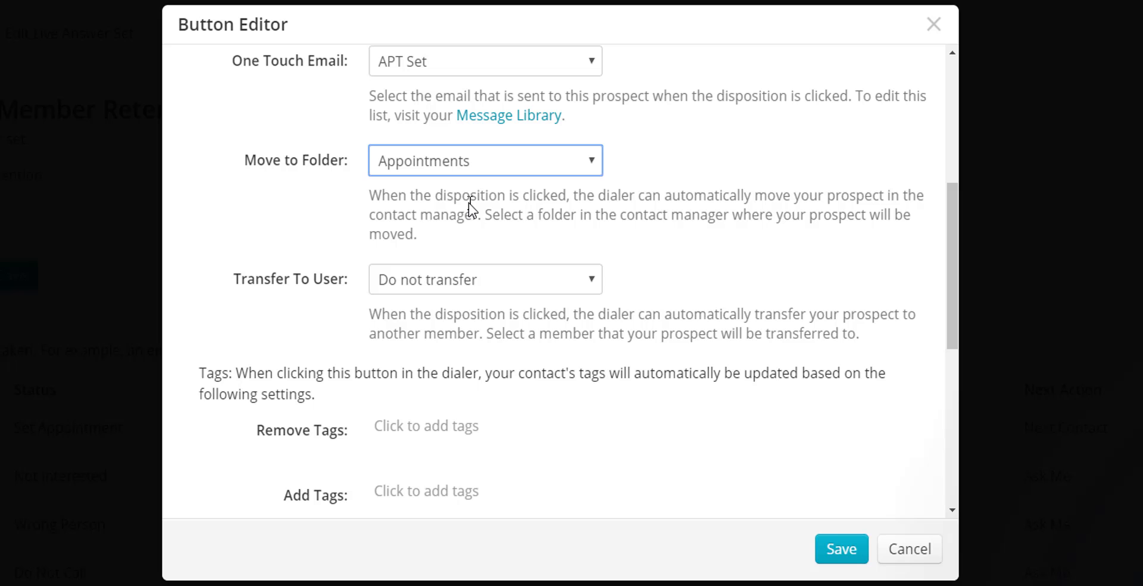
{"action": "left_click", "coordinate": [459, 269]}
{"action": "left_click", "coordinate": [444, 324]}
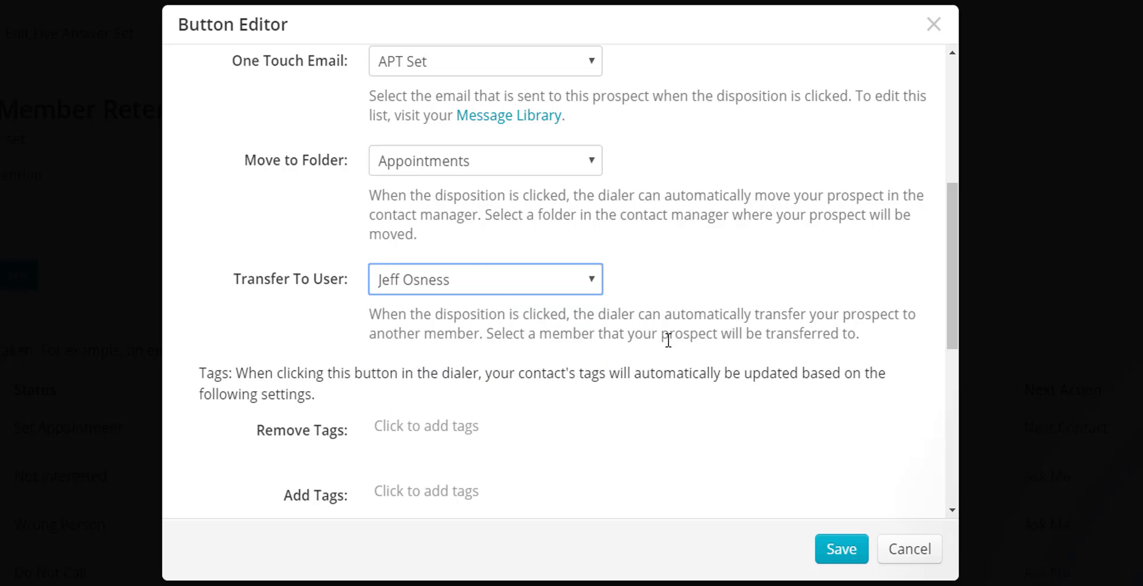
- Make the second appointment button remove three other team members' tags and add the tag of its own team member
{"action": "scroll", "coordinate": [668, 340], "scroll_direction": "down", "scroll_amount": 2}
{"action": "left_click", "coordinate": [427, 252]}
{"action": "type", "text": "Gary, John, Eddie"}
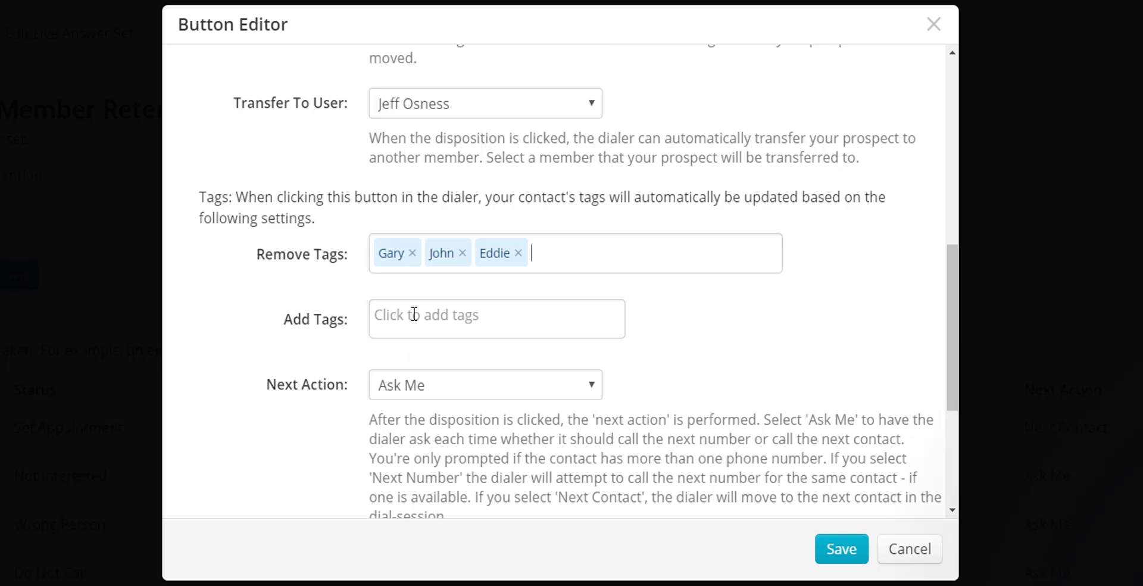
{"action": "left_click", "coordinate": [412, 312]}
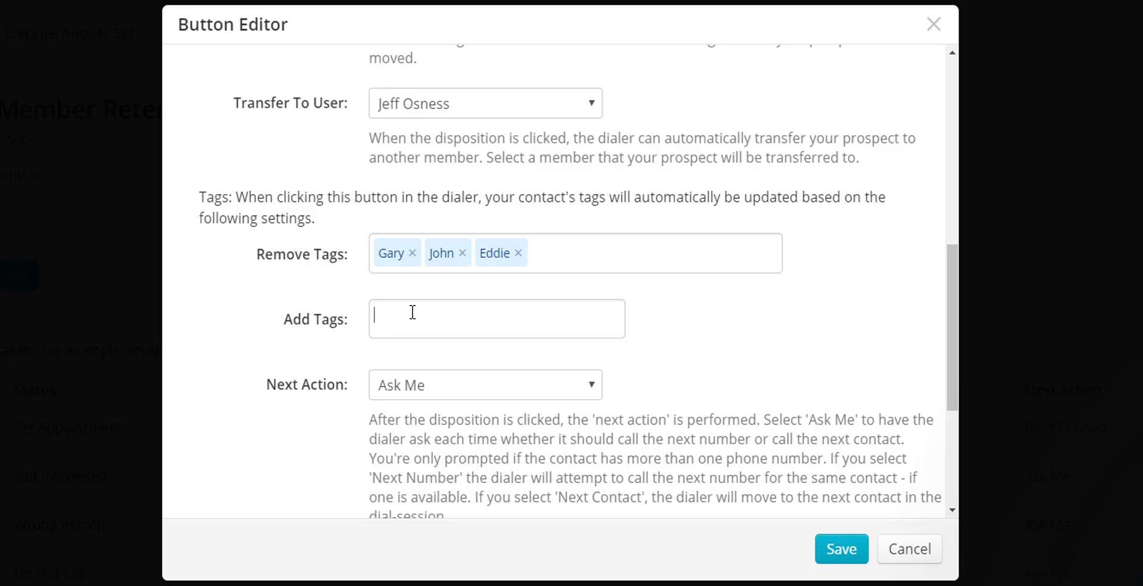
{"action": "type", "text": "Mary"}
- Set the second appointment button's next action to Next Contact and save it
{"action": "scroll", "coordinate": [646, 347], "scroll_direction": "down", "scroll_amount": 2}
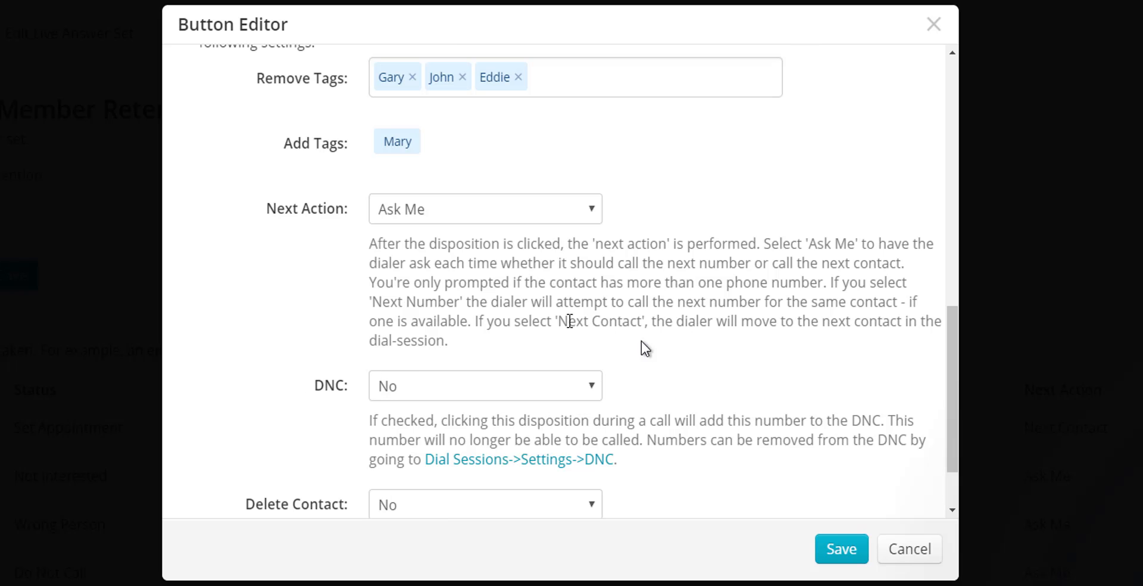
{"action": "left_click", "coordinate": [483, 216]}
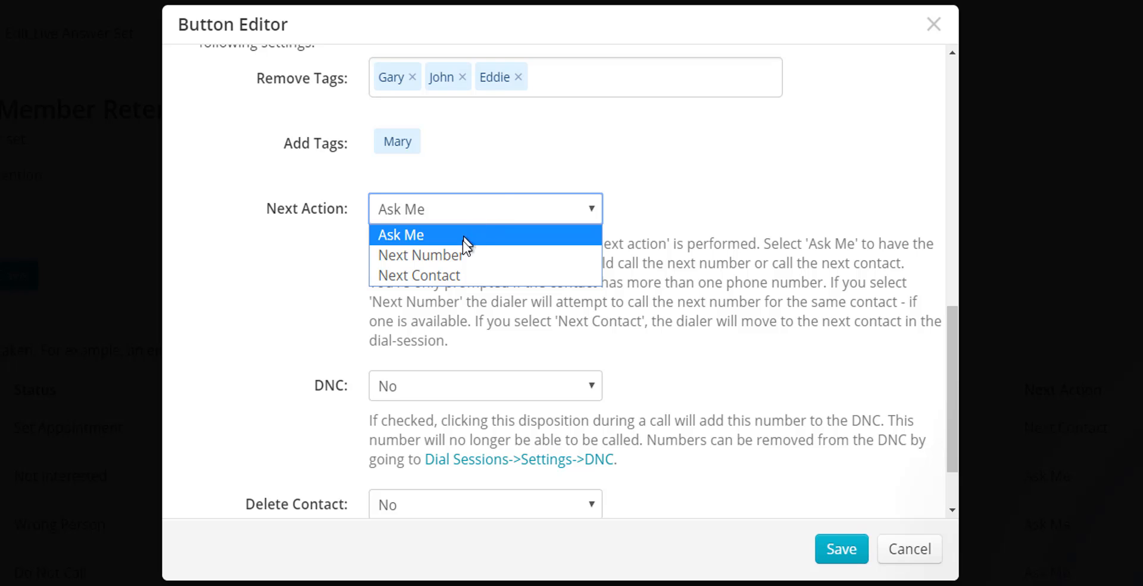
{"action": "left_click", "coordinate": [455, 275]}
{"action": "scroll", "coordinate": [663, 344], "scroll_direction": "down", "scroll_amount": 1}
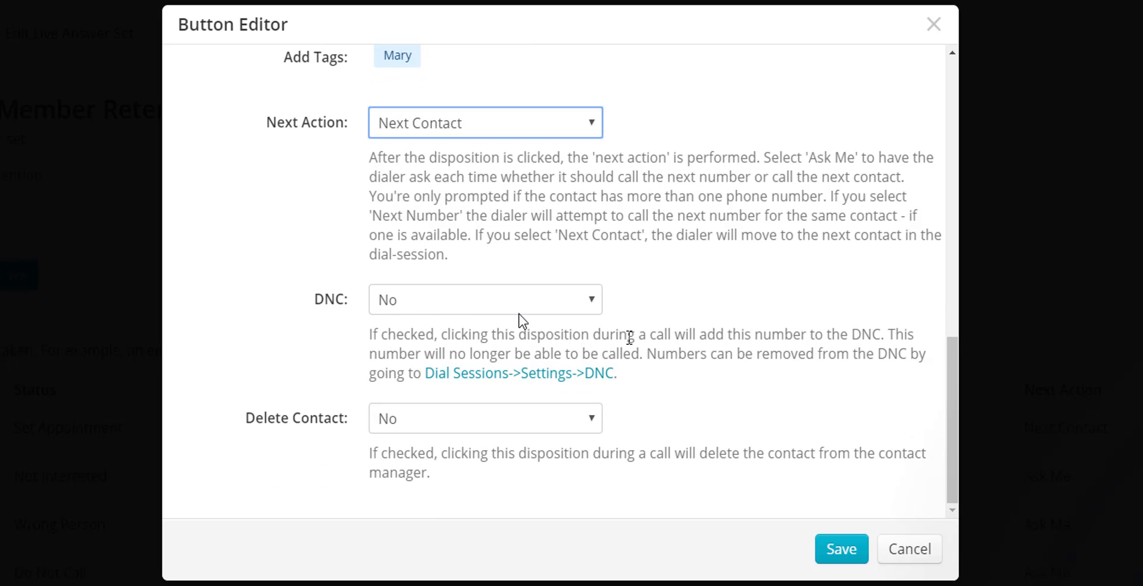
{"action": "left_click", "coordinate": [845, 549]}
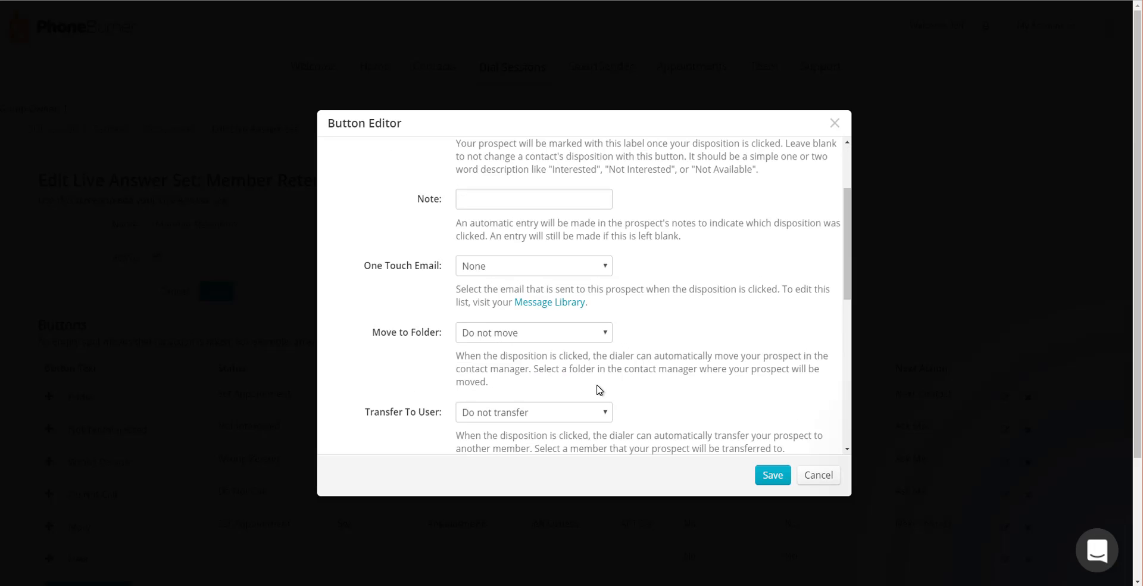
- Name another new button after a third team member, set its status and note to Set Appointment, and open the One Touch Email choices
{"action": "left_click", "coordinate": [572, 409]}
{"action": "scroll", "coordinate": [701, 402], "scroll_direction": "up", "scroll_amount": 1}
{"action": "scroll", "coordinate": [701, 404], "scroll_direction": "up", "scroll_amount": 2}
{"action": "left_click_drag", "start_coordinate": [501, 184], "coordinate": [441, 187]}
{"action": "type", "text": "John"}
{"action": "key", "text": "Tab"}
{"action": "type", "text": "Set Appointment"}
{"action": "key", "text": "Tab"}
{"action": "type", "text": "Set Appointment"}
{"action": "left_click", "coordinate": [511, 384]}
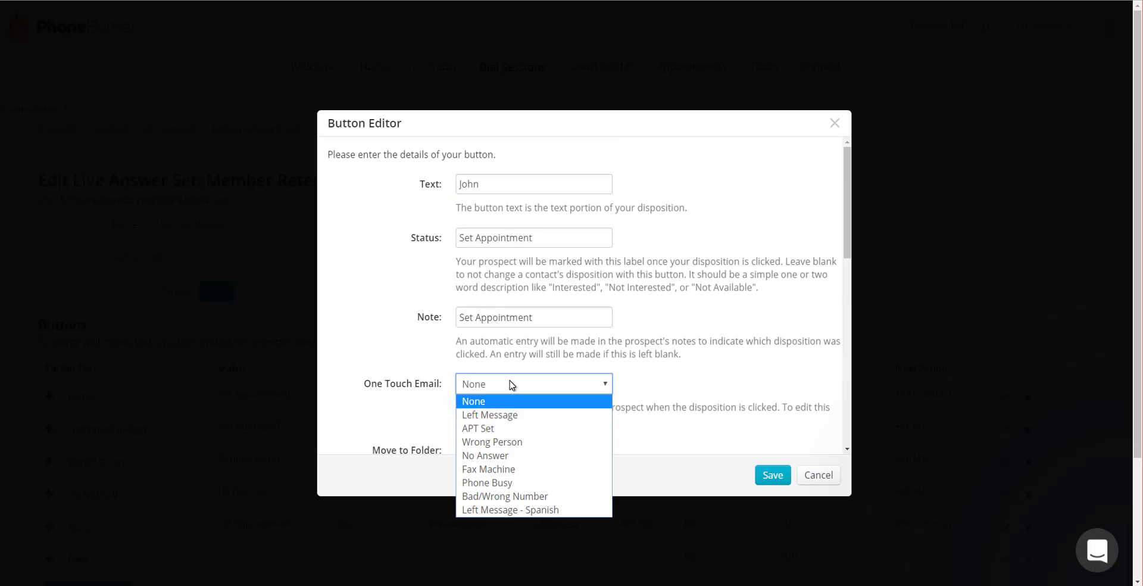
- Make the third appointment button remove the three other team members' tags and add the tag matching its text
{"action": "scroll", "coordinate": [510, 374], "scroll_direction": "down", "scroll_amount": 2}
{"action": "left_click", "coordinate": [508, 278]}
{"action": "left_click", "coordinate": [497, 301]}
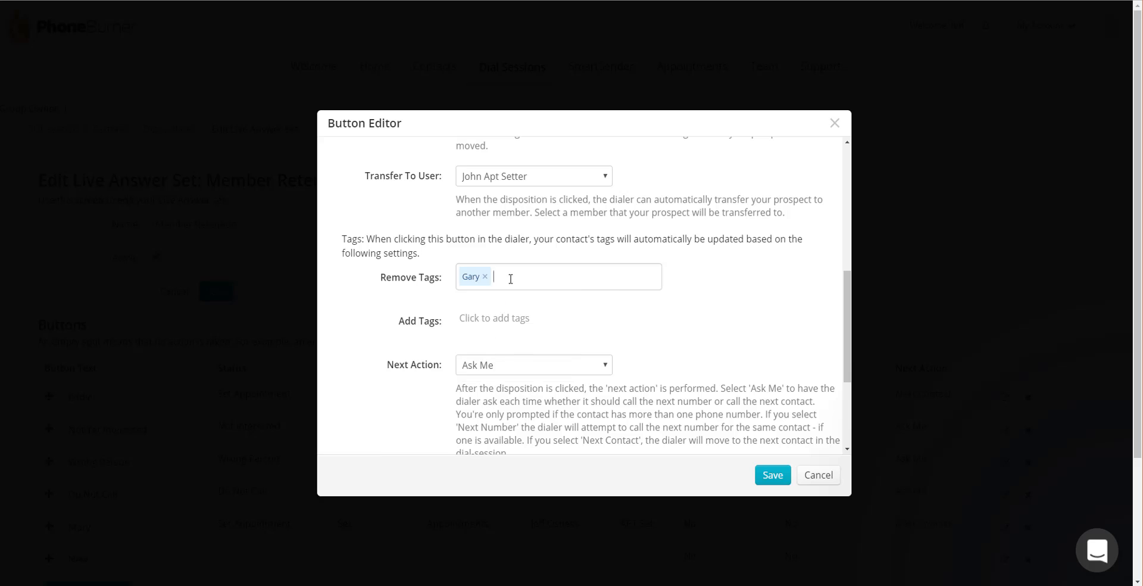
{"action": "left_click", "coordinate": [510, 279]}
{"action": "left_click", "coordinate": [506, 331]}
{"action": "left_click", "coordinate": [549, 279]}
{"action": "left_click", "coordinate": [518, 348]}
{"action": "left_click", "coordinate": [516, 322]}
{"action": "left_click", "coordinate": [506, 359]}
- Set the third appointment button's next action to Next Contact and save it
{"action": "scroll", "coordinate": [509, 359], "scroll_direction": "down", "scroll_amount": 2}
{"action": "left_click", "coordinate": [560, 247]}
{"action": "left_click", "coordinate": [571, 291]}
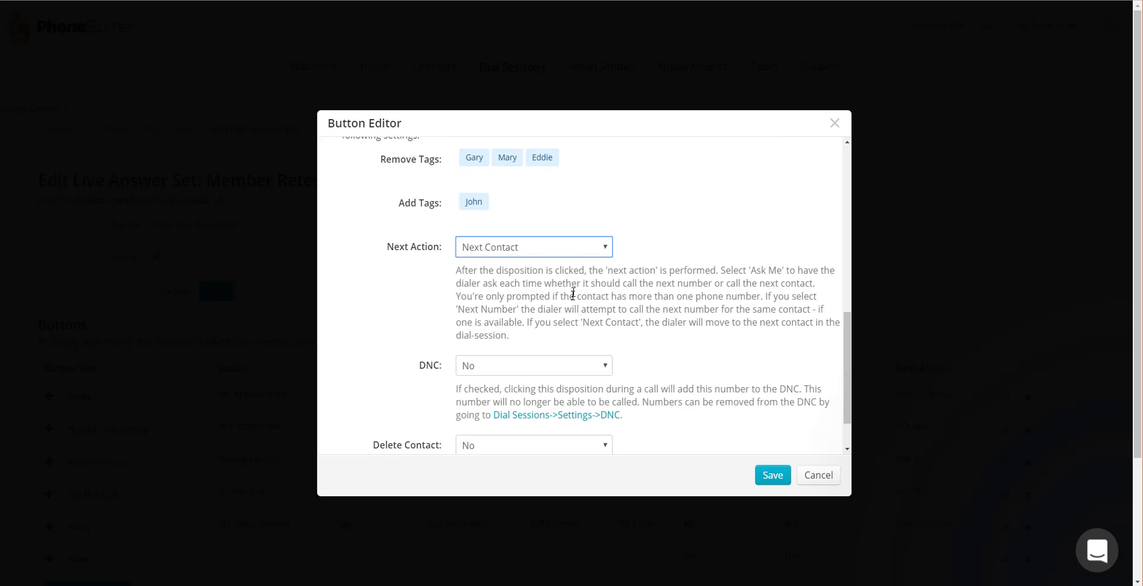
{"action": "scroll", "coordinate": [571, 293], "scroll_direction": "down", "scroll_amount": 1}
{"action": "left_click", "coordinate": [773, 475]}
- Add a button named after the fourth team member, set its status and note to Set Appointment, and open the One Touch Email choices
{"action": "scroll", "coordinate": [484, 368], "scroll_direction": "down", "scroll_amount": 3}
{"action": "left_click", "coordinate": [88, 453]}
{"action": "left_click_drag", "start_coordinate": [500, 185], "coordinate": [430, 184]}
{"action": "type", "text": "Gary"}
{"action": "key", "text": "Tab"}
{"action": "type", "text": "Set Appointment"}
{"action": "key", "text": "Tab"}
{"action": "type", "text": "Set Appointment"}
{"action": "left_click", "coordinate": [497, 386]}
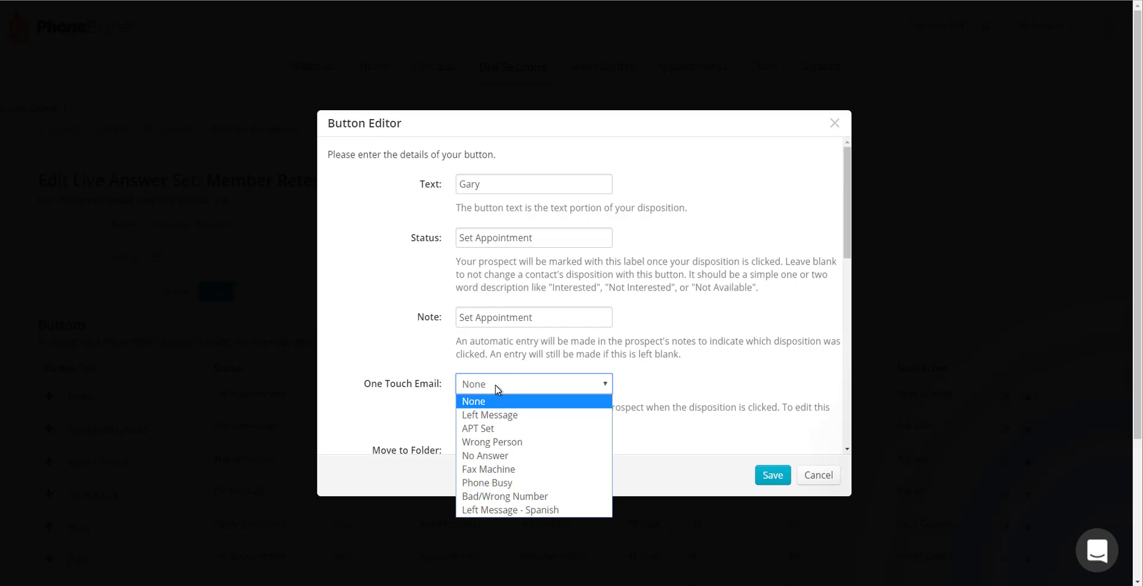
- Make the fourth appointment button remove the three other team members' tags and add the tag matching its text
{"action": "scroll", "coordinate": [611, 348], "scroll_direction": "down", "scroll_amount": 1}
{"action": "left_click", "coordinate": [493, 274]}
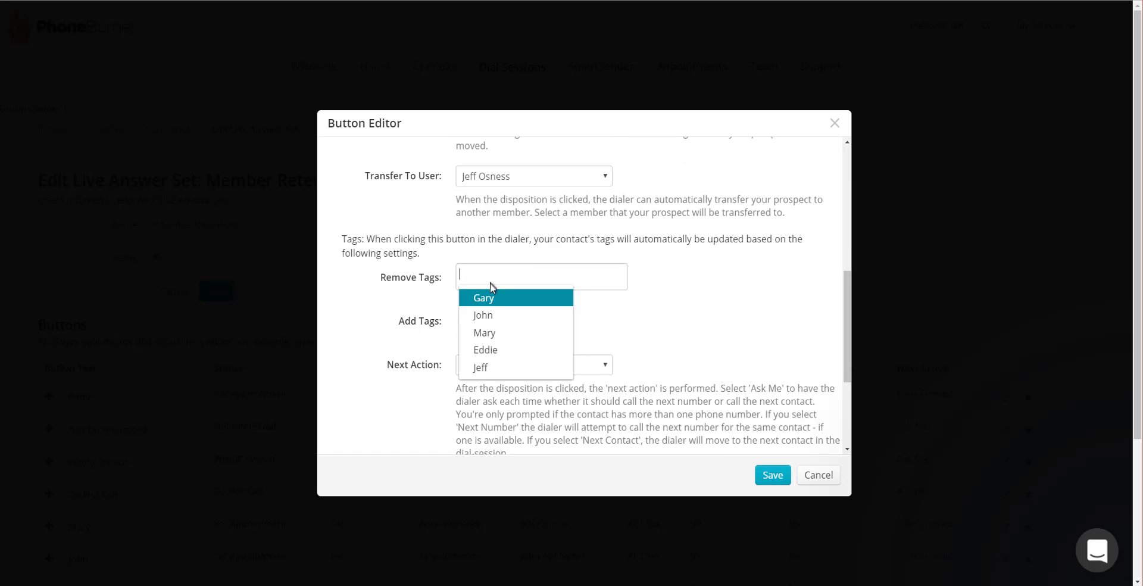
{"action": "left_click", "coordinate": [499, 316]}
{"action": "left_click", "coordinate": [520, 278]}
{"action": "left_click", "coordinate": [531, 332]}
{"action": "left_click", "coordinate": [553, 278]}
{"action": "left_click", "coordinate": [554, 352]}
{"action": "left_click", "coordinate": [569, 318]}
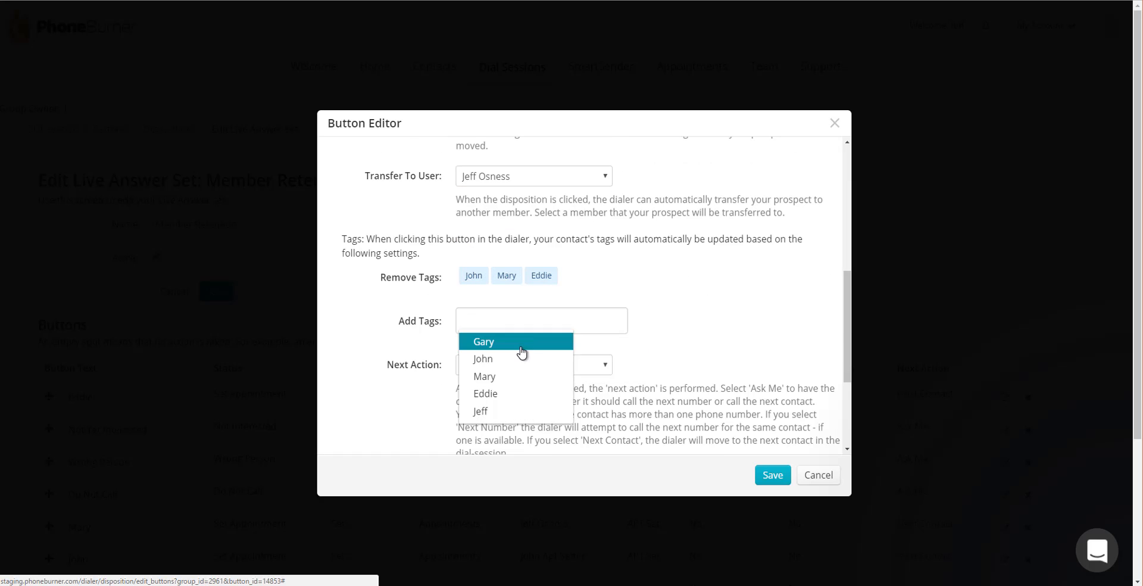
{"action": "left_click", "coordinate": [521, 346]}
- Set the fourth appointment button's next action to Next Contact and save it
{"action": "scroll", "coordinate": [535, 351], "scroll_direction": "down", "scroll_amount": 3}
{"action": "left_click", "coordinate": [577, 189]}
{"action": "left_click", "coordinate": [582, 234]}
{"action": "left_click", "coordinate": [773, 475]}
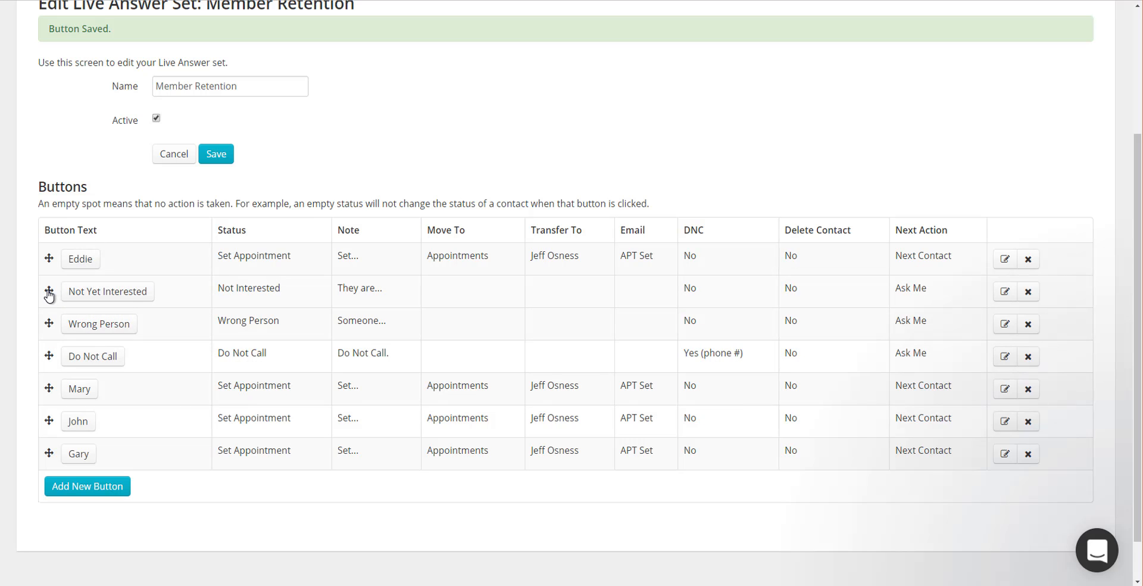
- Reorder the live answer buttons so Not Yet Interested, Wrong Person and Do Not Call follow the four appointment buttons
{"action": "left_click_drag", "start_coordinate": [49, 292], "coordinate": [48, 458]}
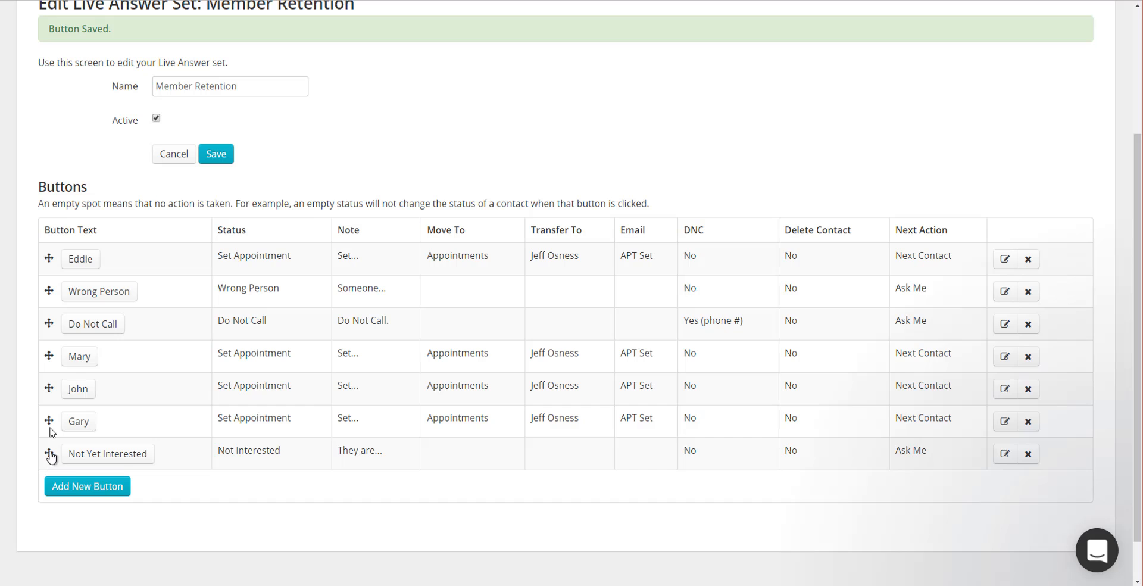
{"action": "left_click_drag", "start_coordinate": [49, 292], "coordinate": [48, 454]}
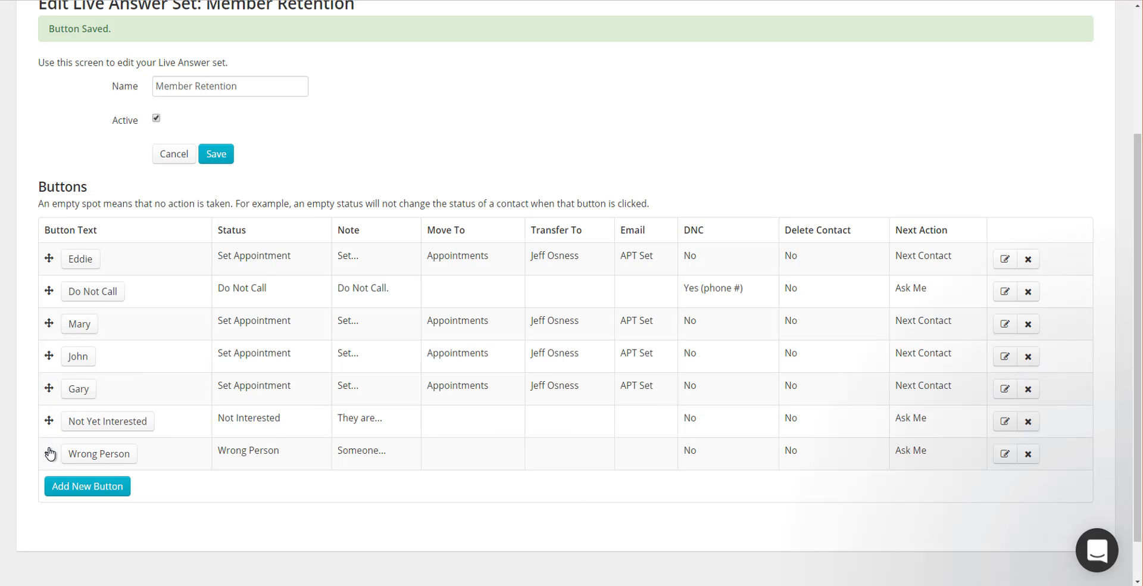
{"action": "left_click_drag", "start_coordinate": [51, 291], "coordinate": [49, 454]}
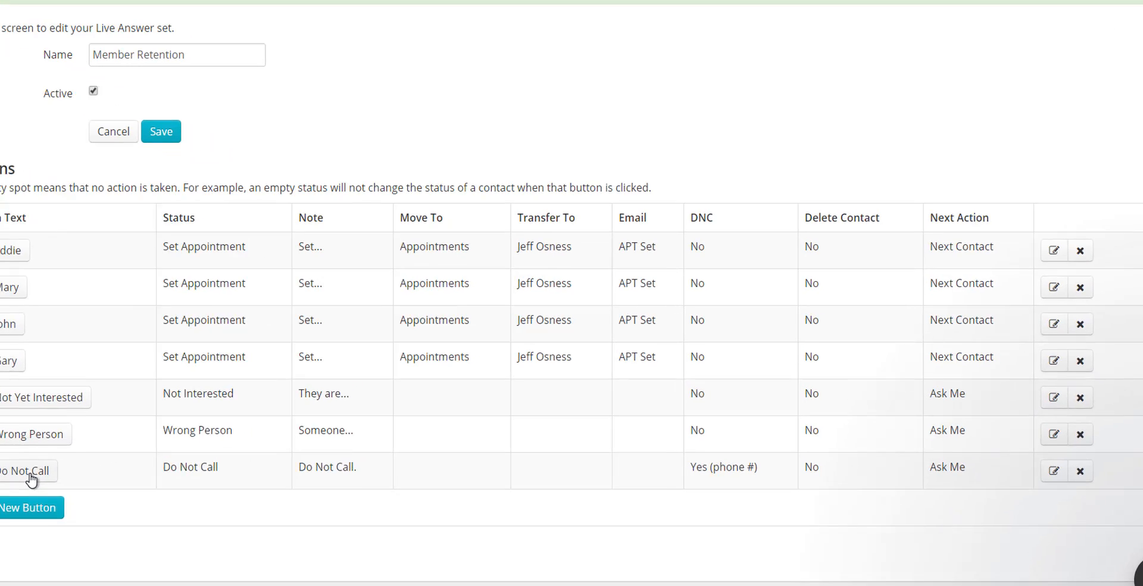
- Make the Do Not Call button move contacts to the Bad/DNC folder and save it
{"action": "left_click", "coordinate": [101, 458]}
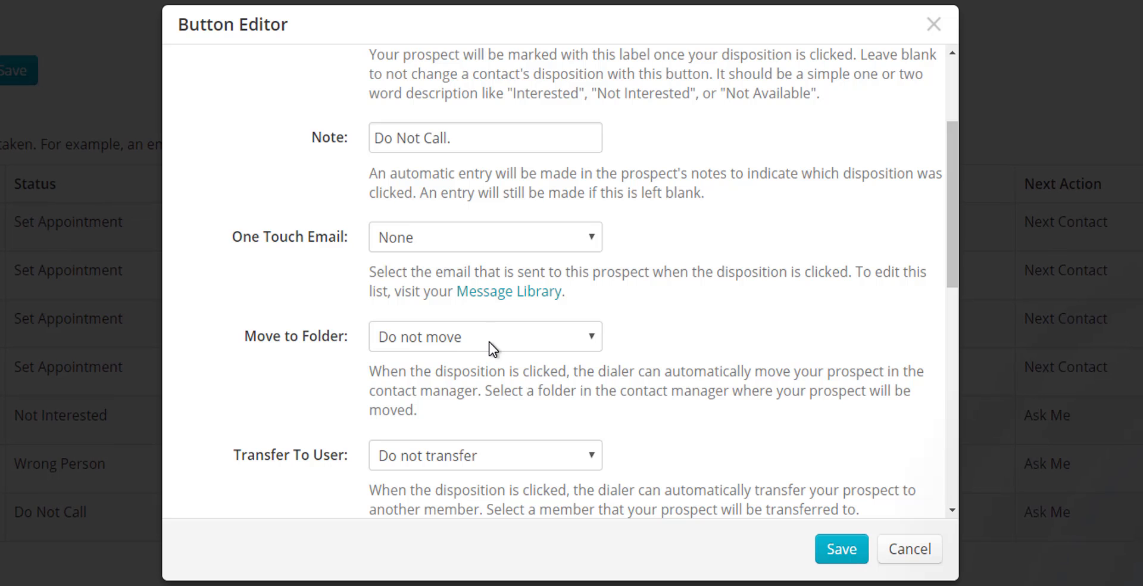
{"action": "left_click", "coordinate": [490, 343]}
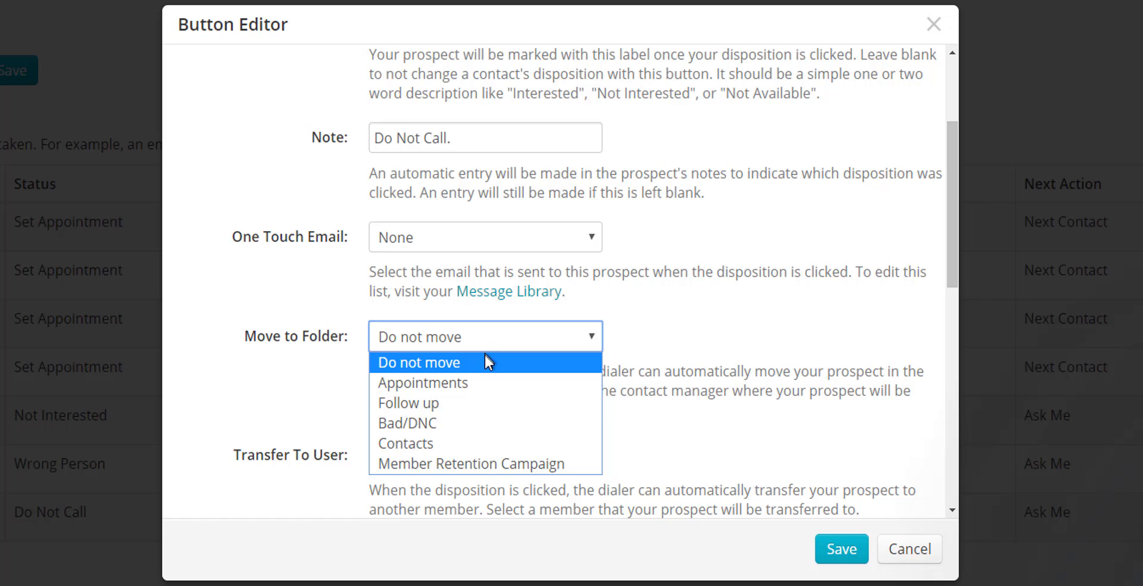
{"action": "left_click", "coordinate": [422, 421]}
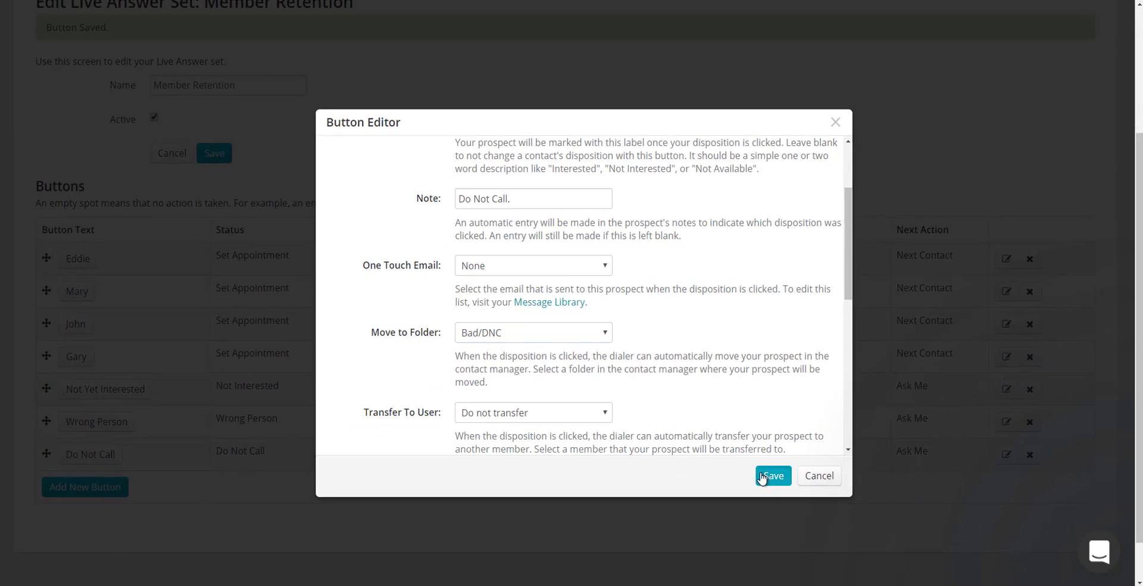
{"action": "left_click", "coordinate": [842, 548]}
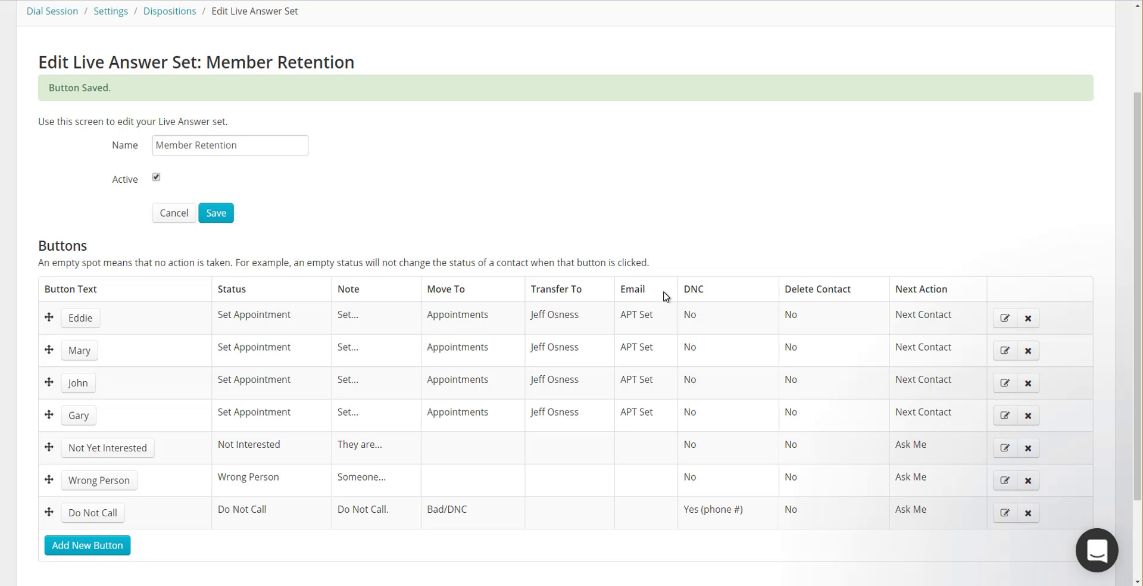
- Return to the dispositions overview and share the Member Retention live answer set
{"action": "scroll", "coordinate": [666, 295], "scroll_direction": "up", "scroll_amount": 3}
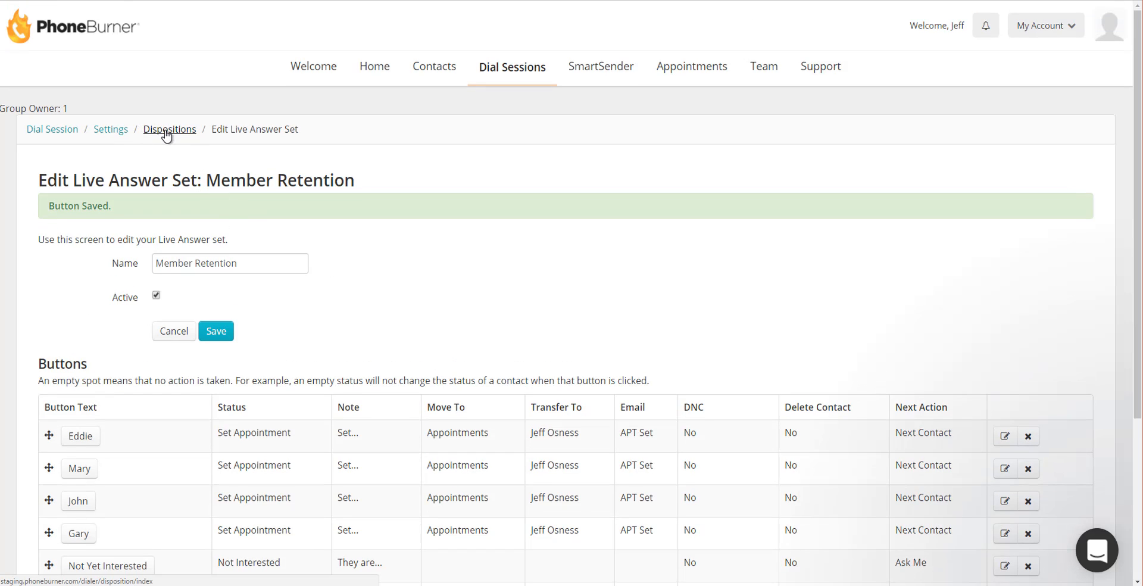
{"action": "left_click", "coordinate": [165, 131]}
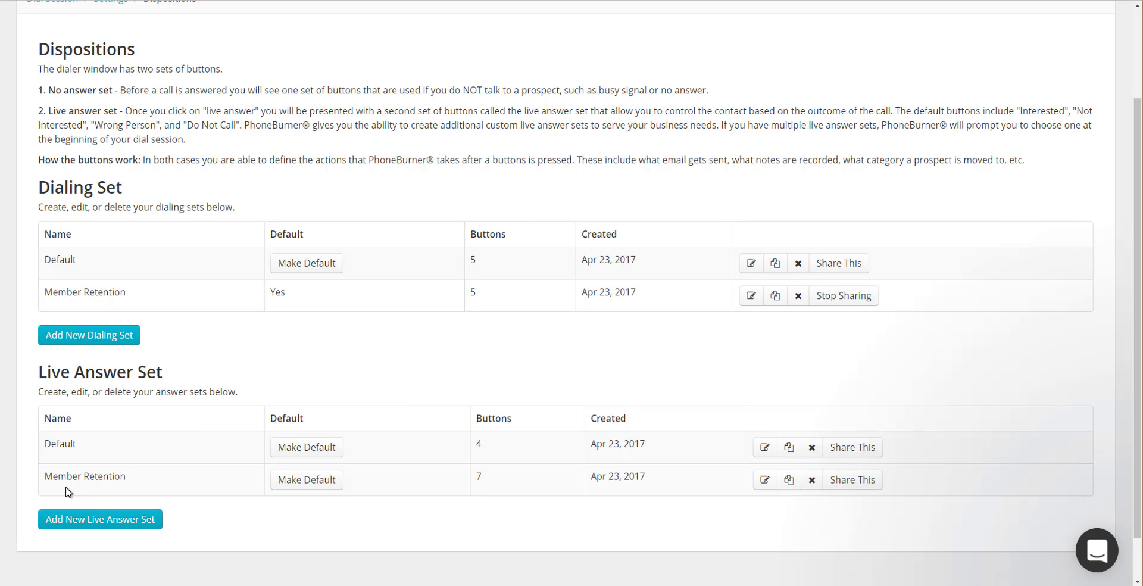
{"action": "left_click", "coordinate": [861, 483]}
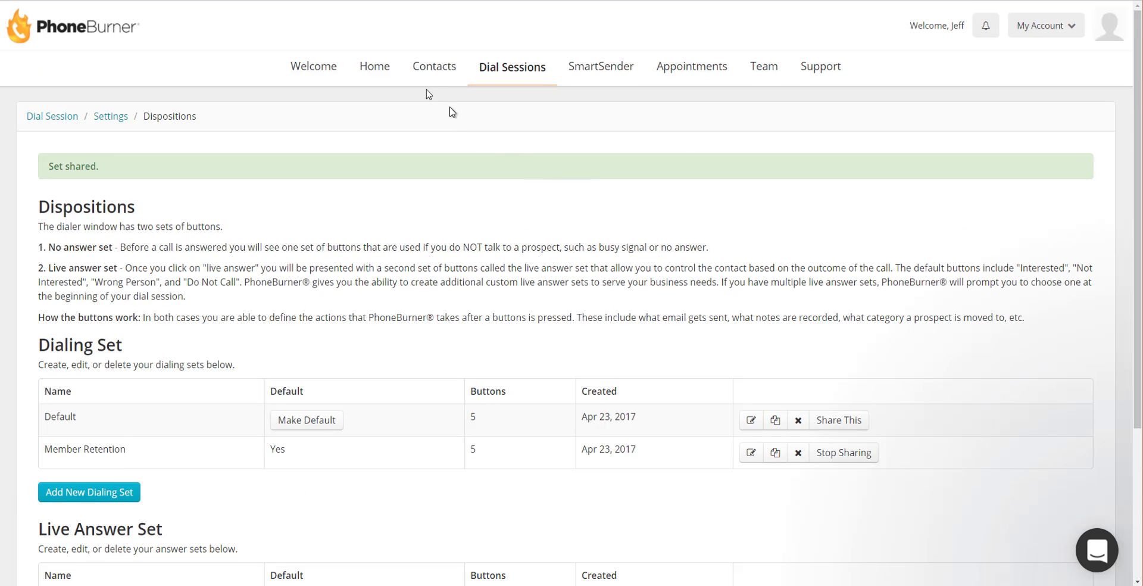
- Set the Member Retention Campaign LeadStream's default dialing set and default live answer set to Member Retention, and save the changes
{"action": "left_click", "coordinate": [424, 76]}
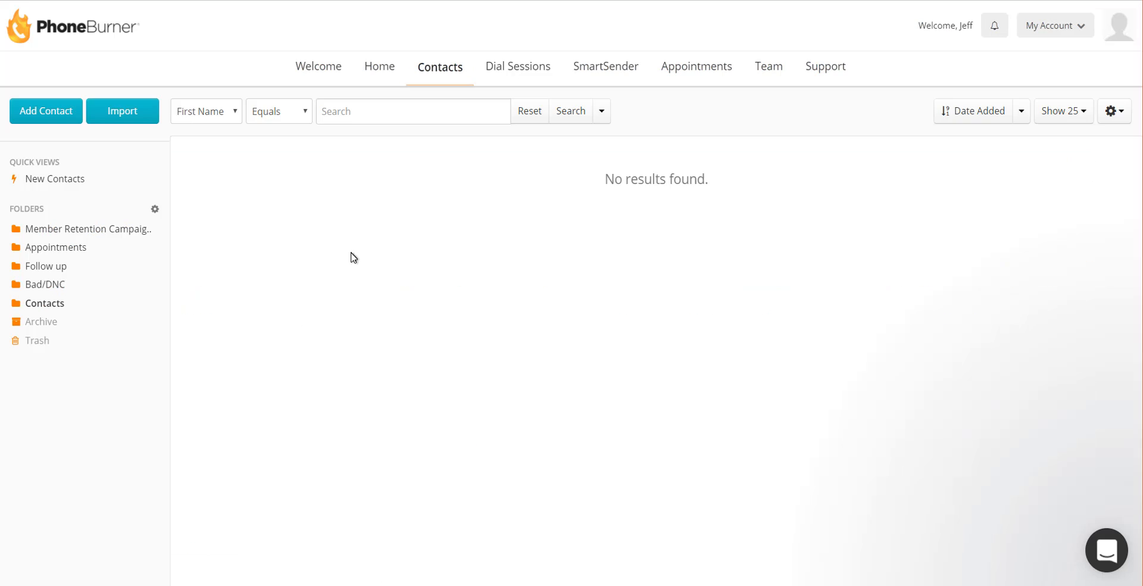
{"action": "left_click", "coordinate": [1111, 117]}
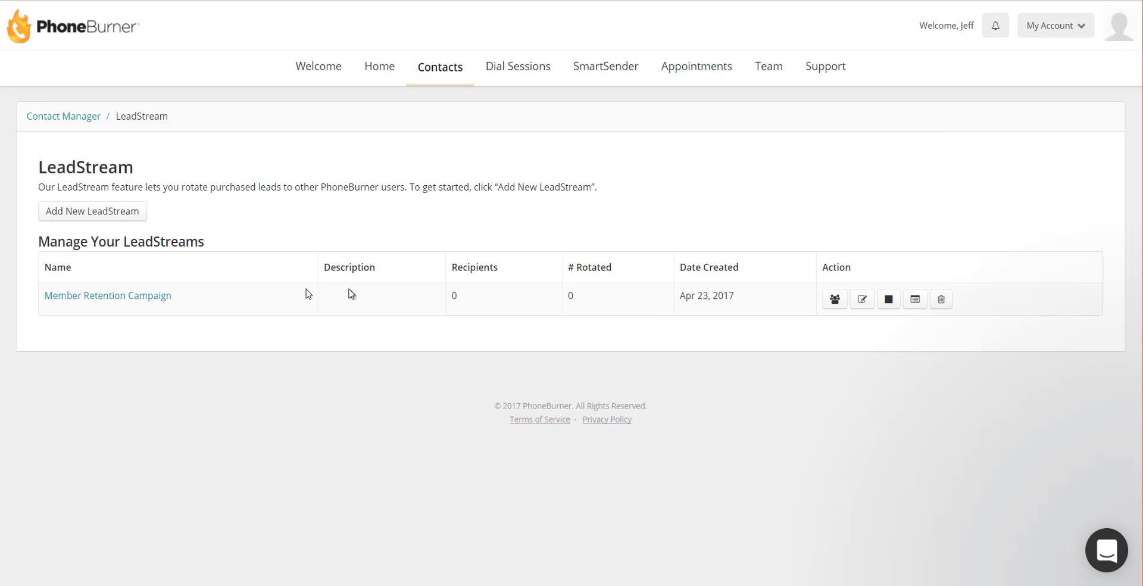
{"action": "left_click", "coordinate": [866, 300]}
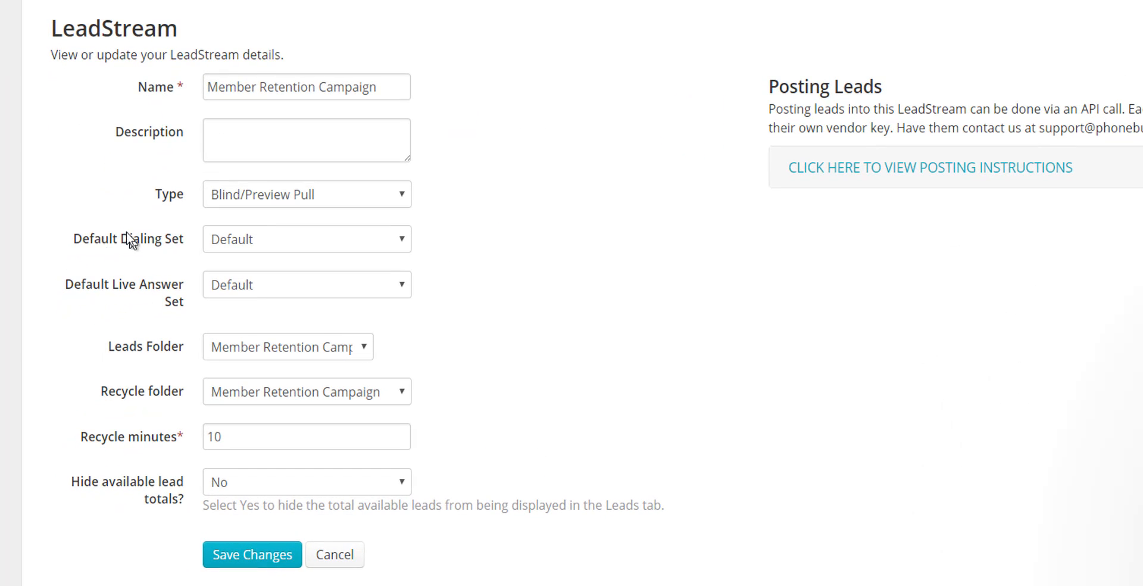
{"action": "left_click", "coordinate": [294, 241]}
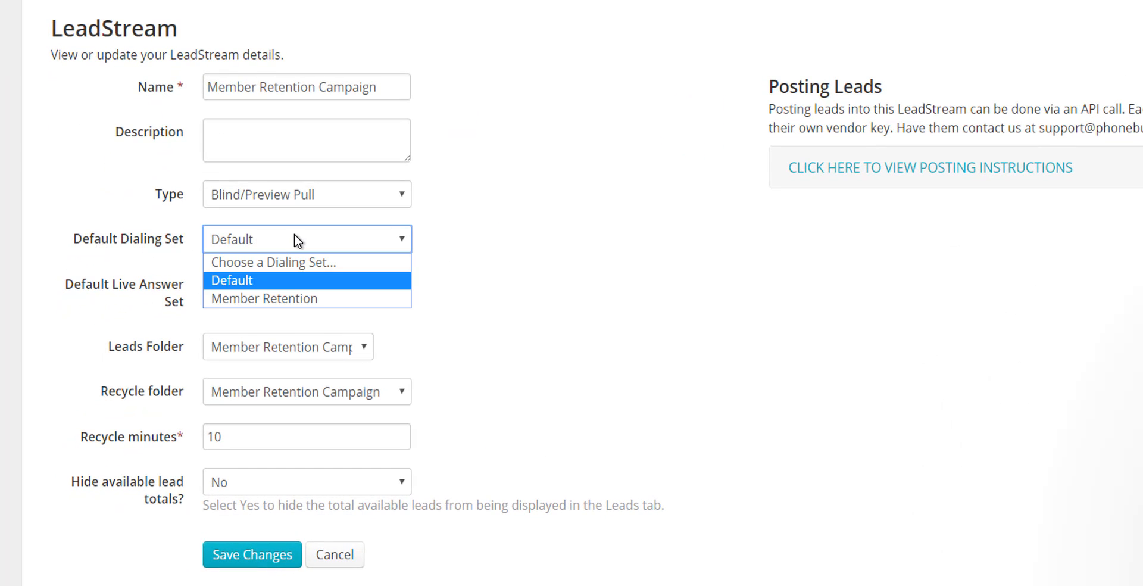
{"action": "left_click", "coordinate": [262, 299]}
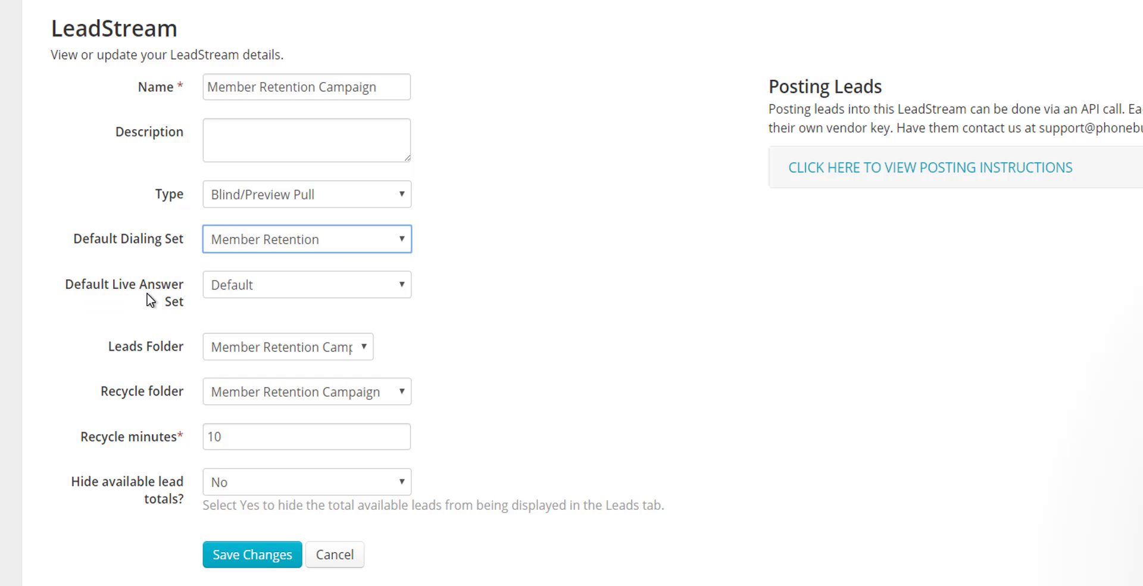
{"action": "left_click", "coordinate": [288, 291]}
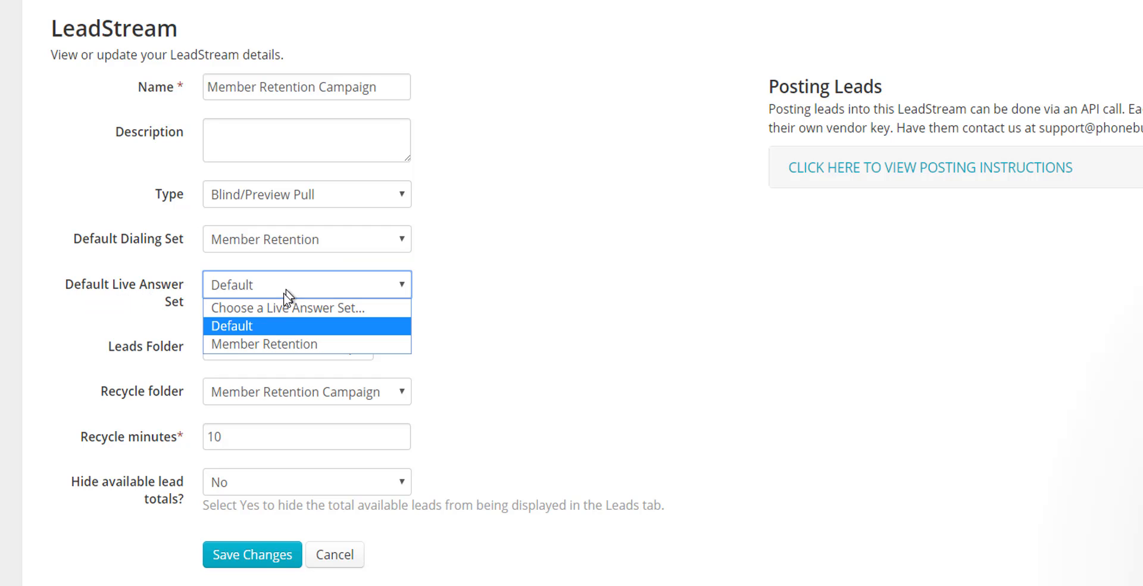
{"action": "left_click", "coordinate": [264, 344]}
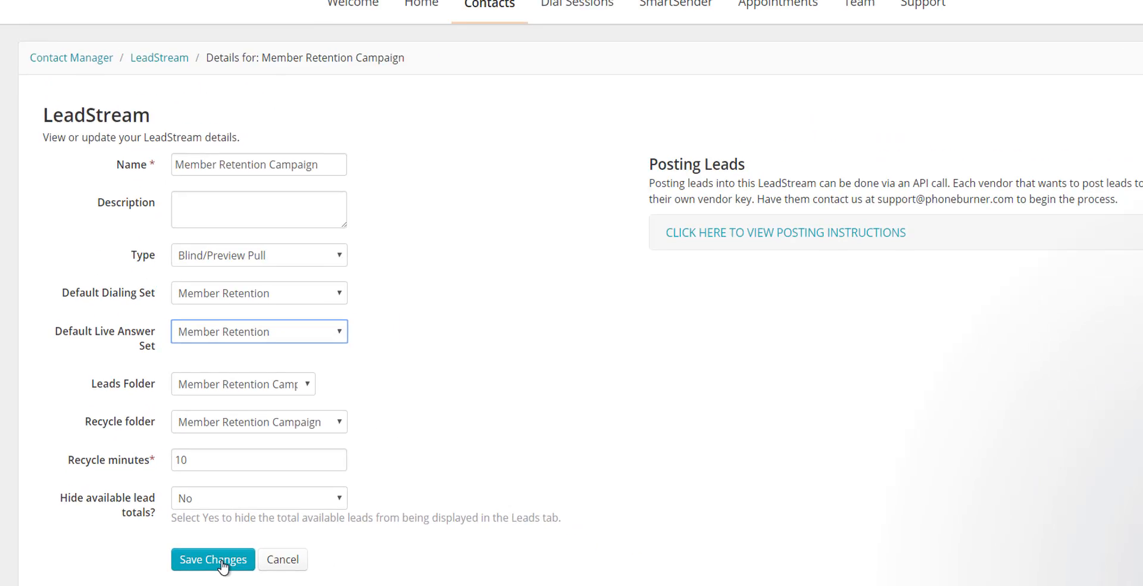
{"action": "left_click", "coordinate": [221, 561]}
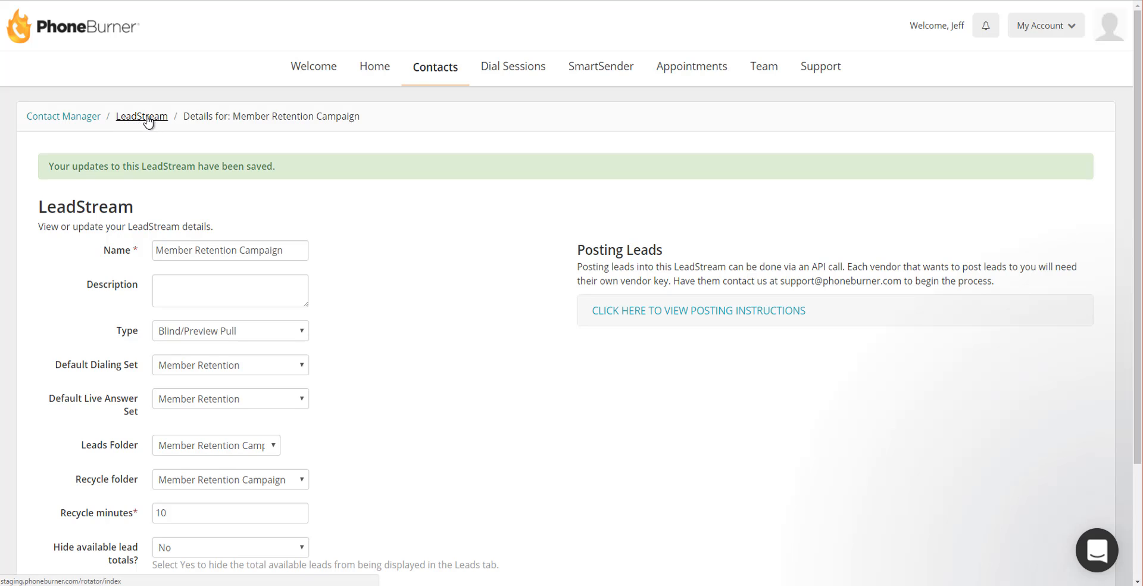
- Check the dialing set choices for the first recipient of the Member Retention Campaign LeadStream, leaving the settings unsaved
{"action": "left_click", "coordinate": [148, 118]}
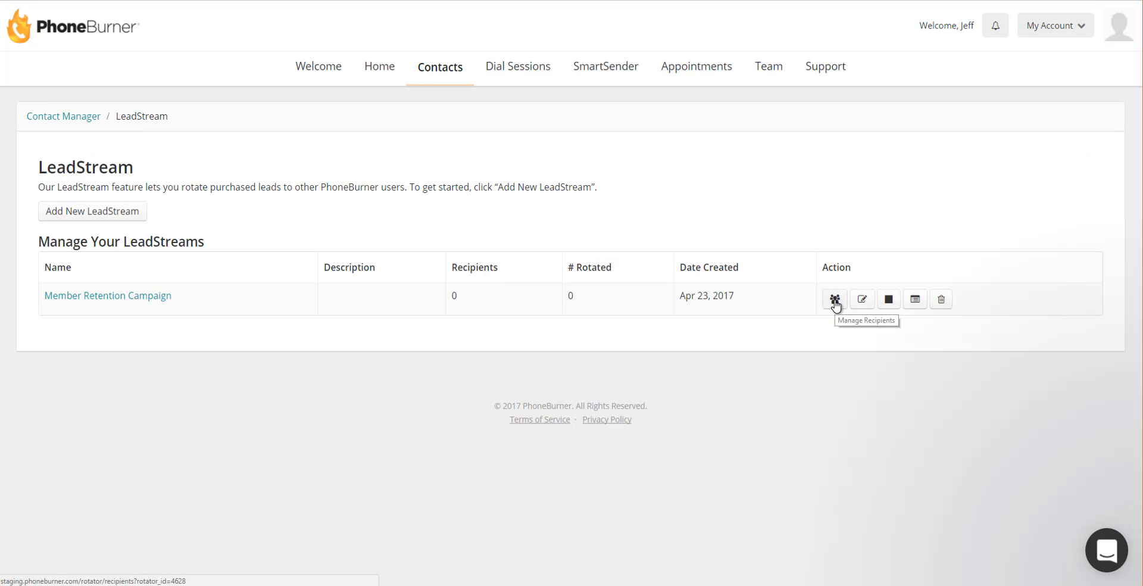
{"action": "left_click", "coordinate": [835, 301]}
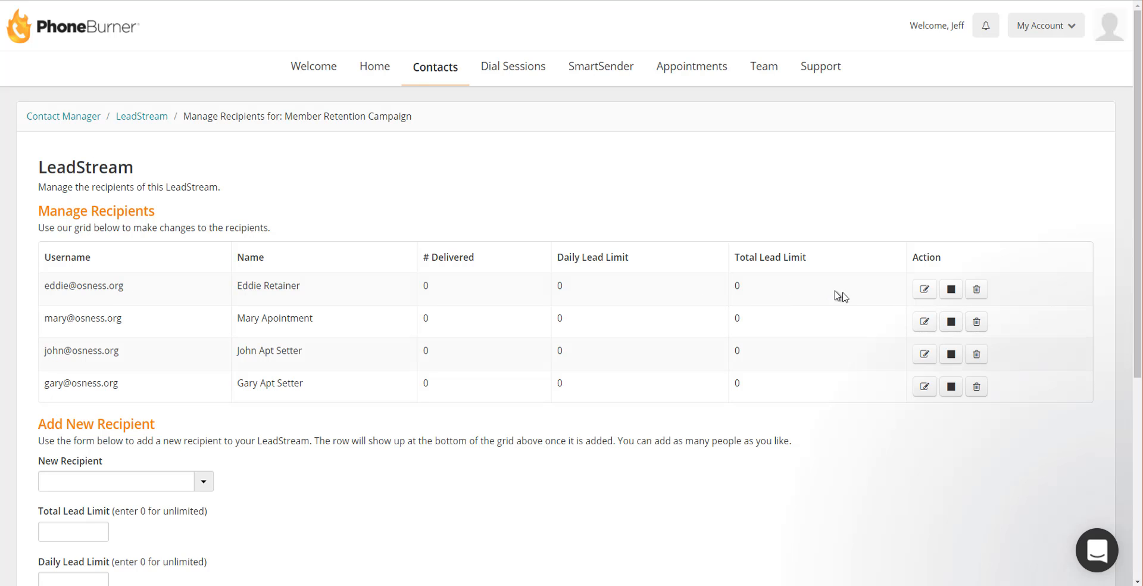
{"action": "left_click", "coordinate": [925, 289]}
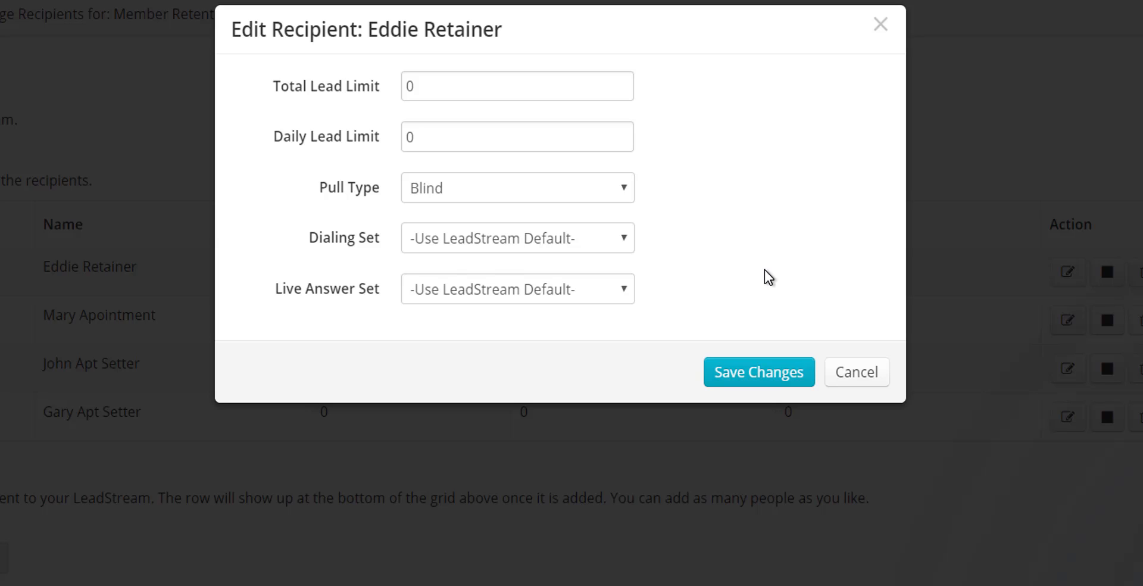
{"action": "left_click", "coordinate": [621, 241]}
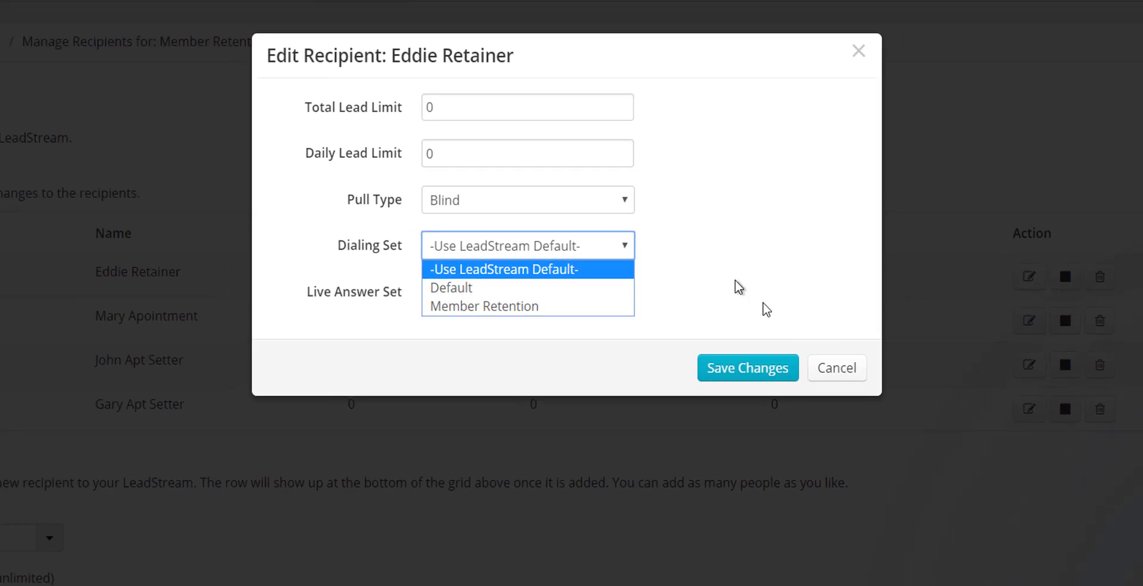
{"action": "left_click", "coordinate": [857, 371]}
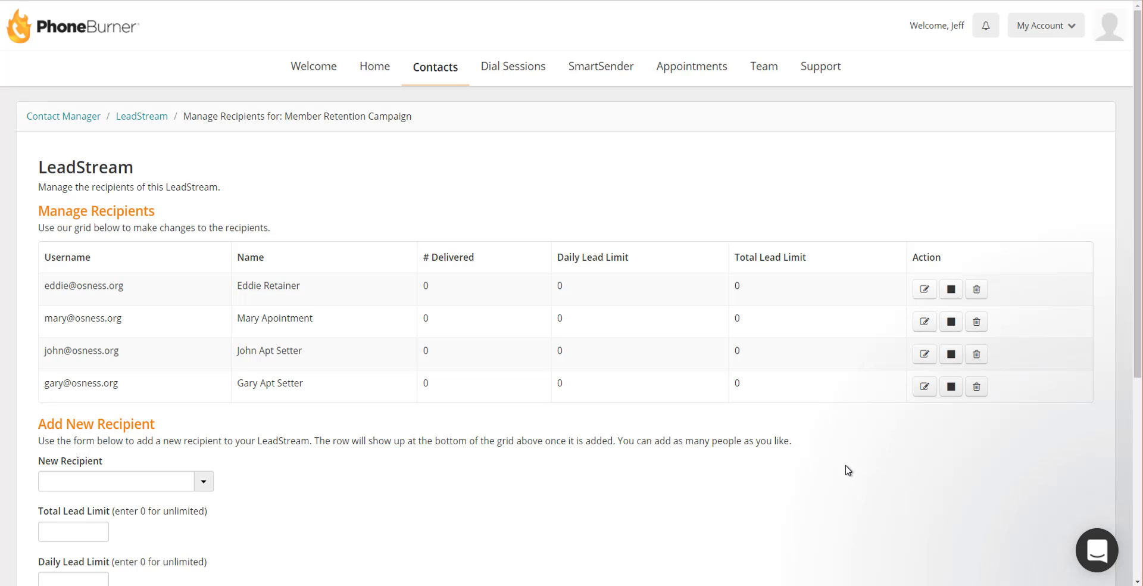
- Log into the first team member's account and make Member Retention the default dialing set
{"action": "left_click", "coordinate": [764, 67]}
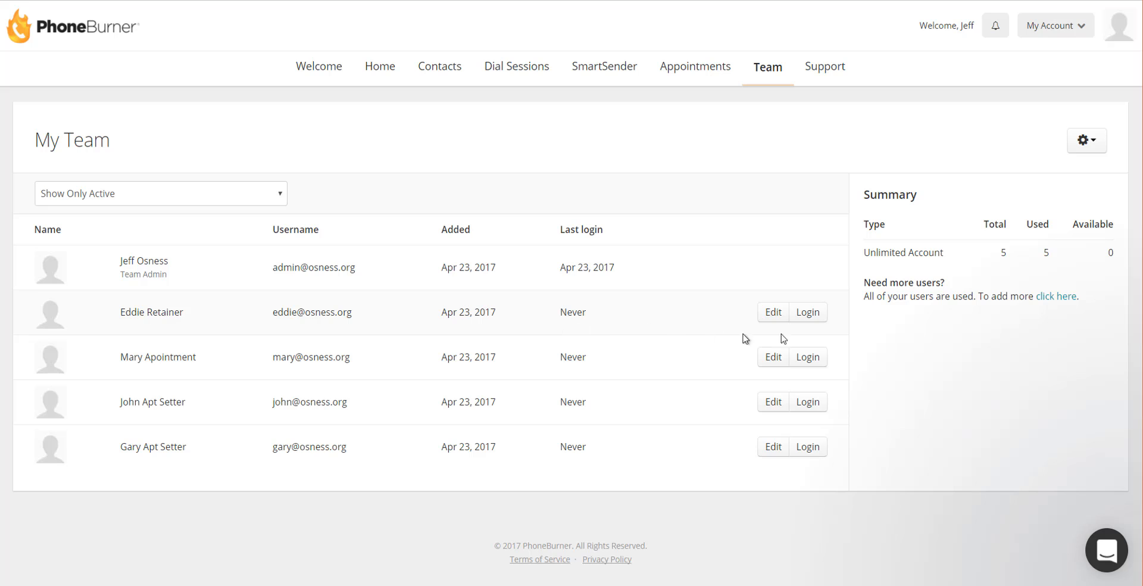
{"action": "left_click", "coordinate": [814, 315]}
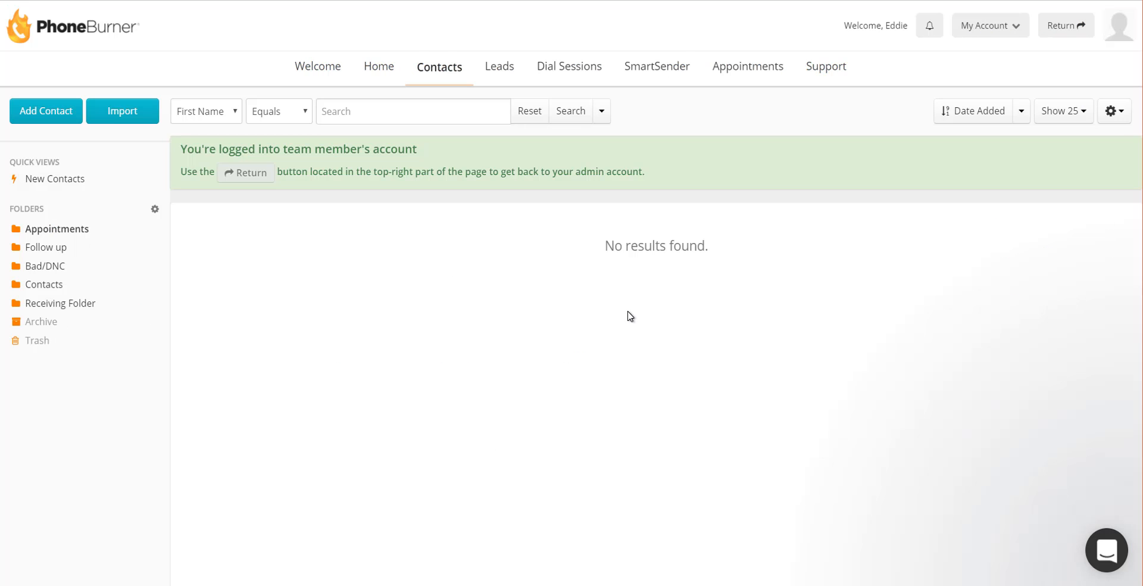
{"action": "left_click", "coordinate": [570, 69]}
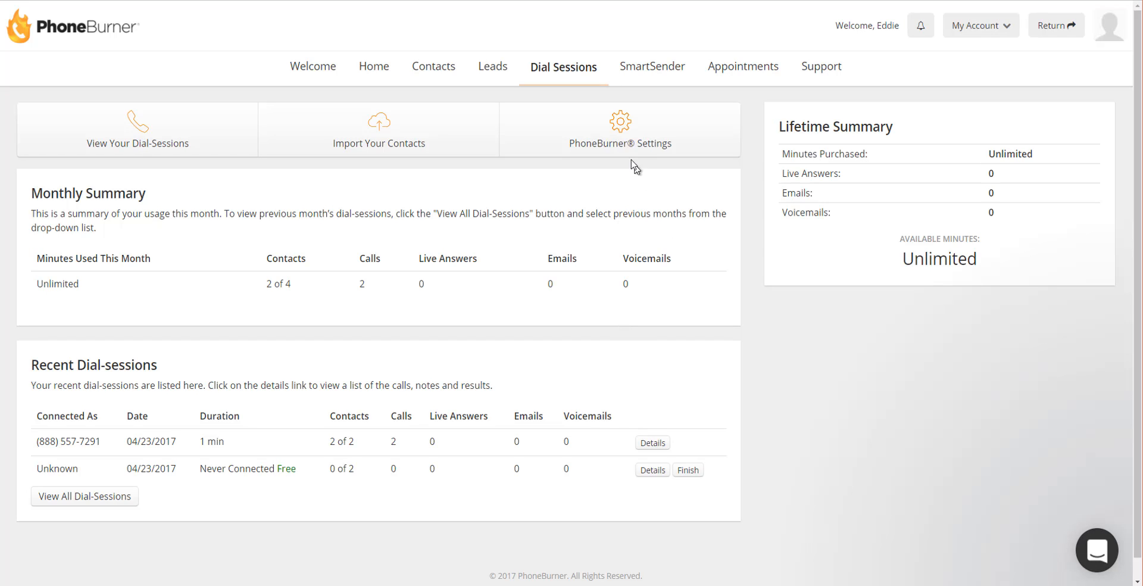
{"action": "left_click", "coordinate": [621, 144]}
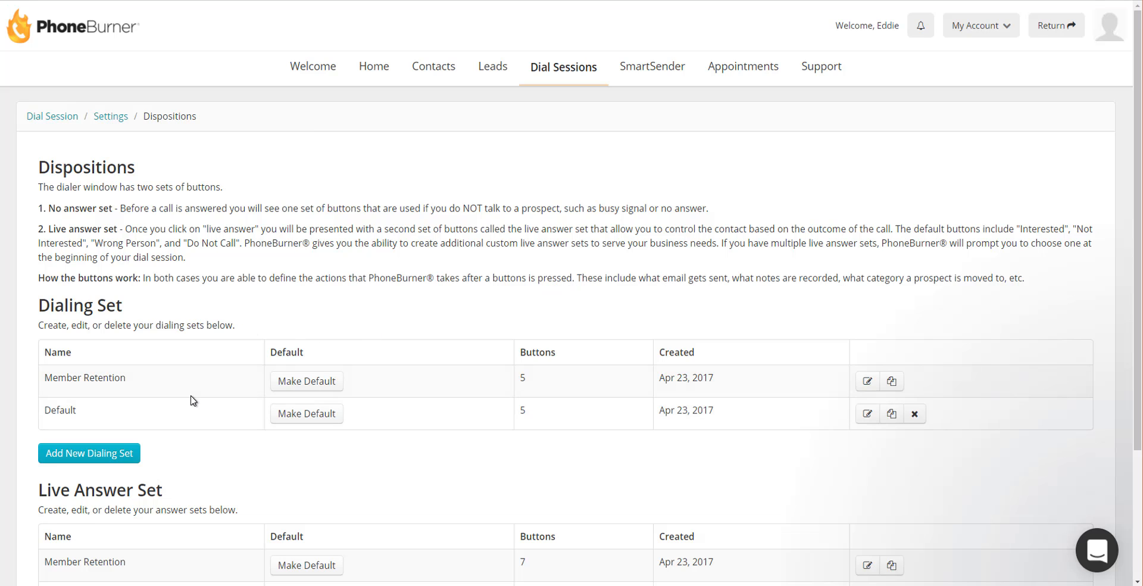
{"action": "scroll", "coordinate": [192, 401], "scroll_direction": "down", "scroll_amount": 3}
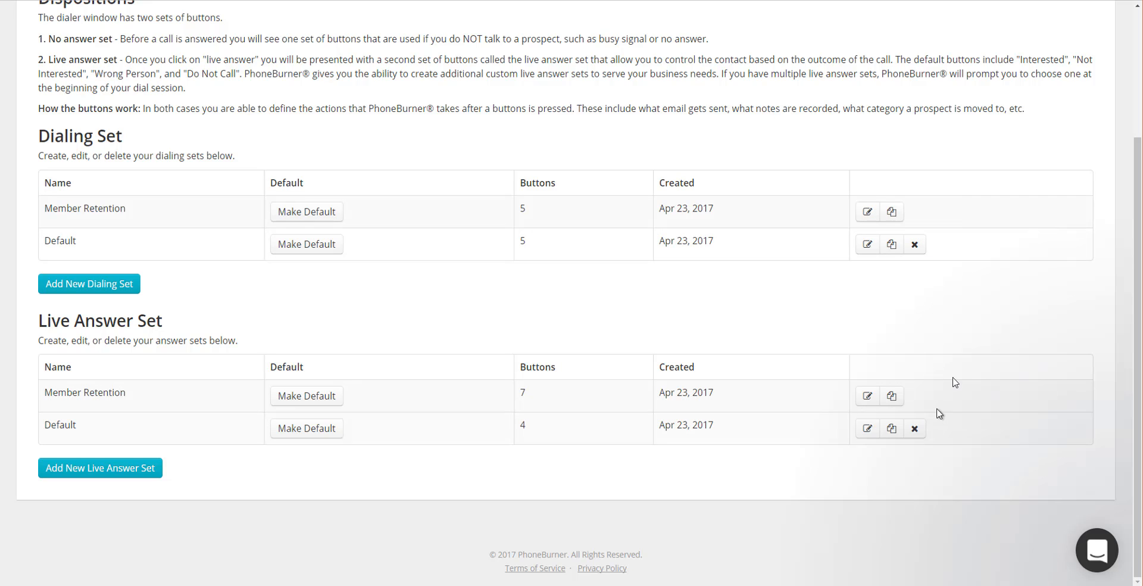
{"action": "left_click", "coordinate": [322, 213]}
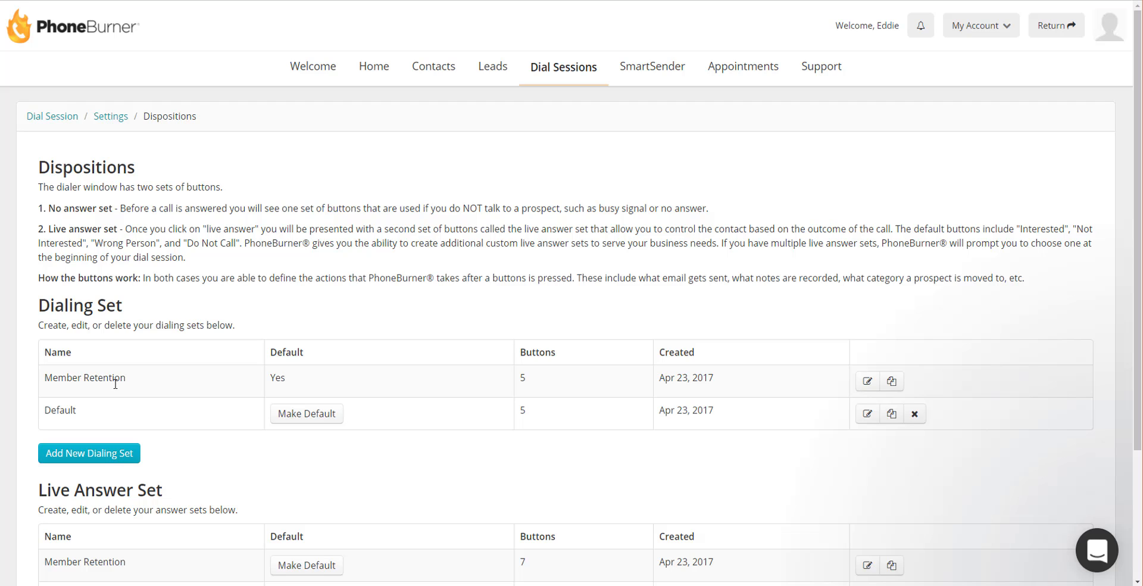
- Edit the Member Retention dialing set so the English Voicemail button plays the team member's own English recording, and save the button
{"action": "left_click", "coordinate": [866, 382]}
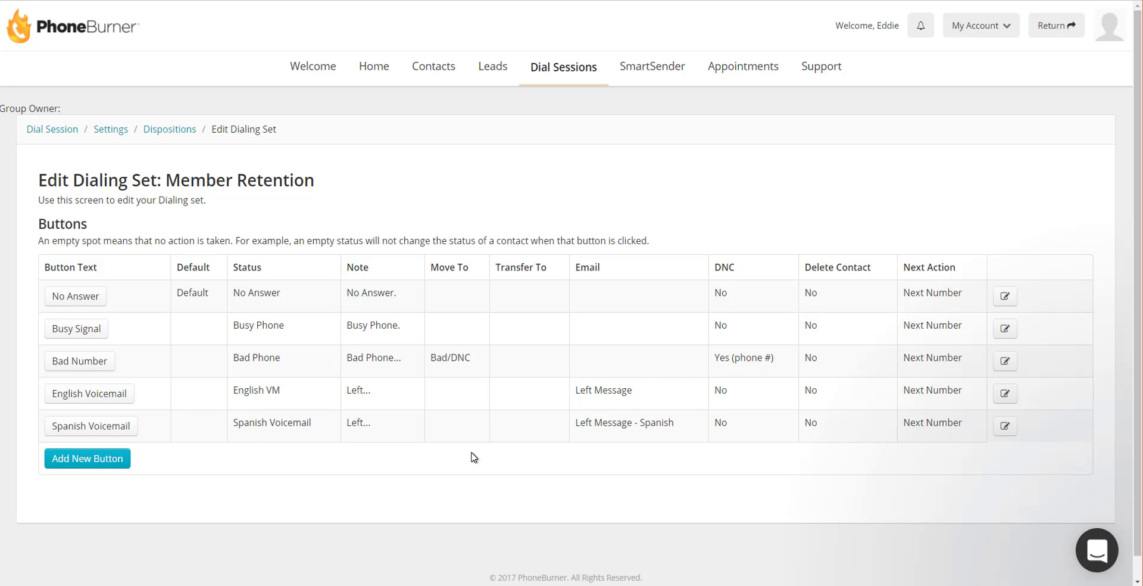
{"action": "left_click", "coordinate": [92, 395]}
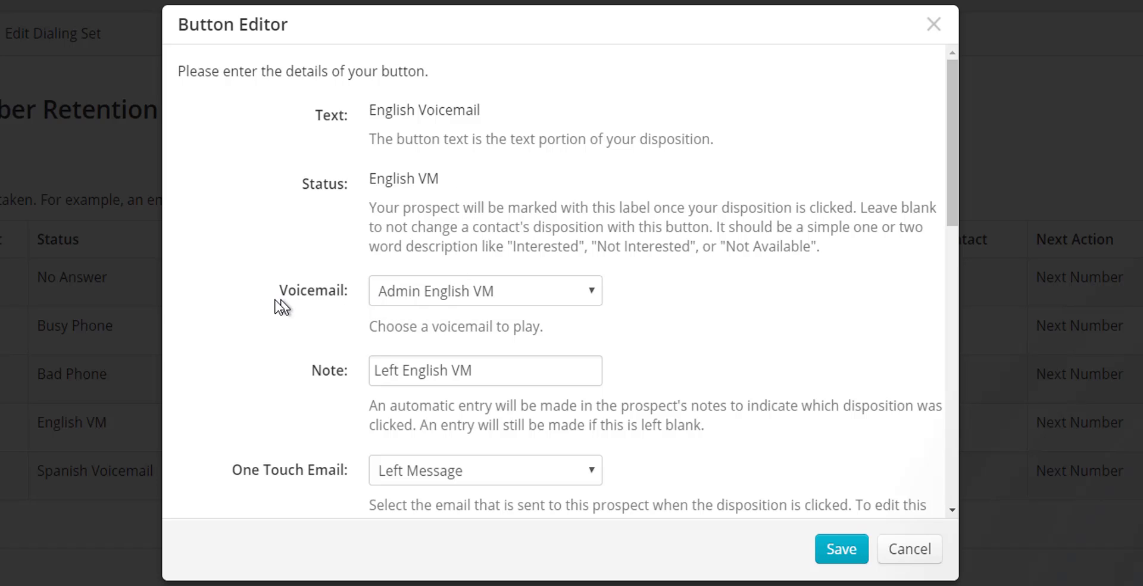
{"action": "left_click", "coordinate": [450, 292]}
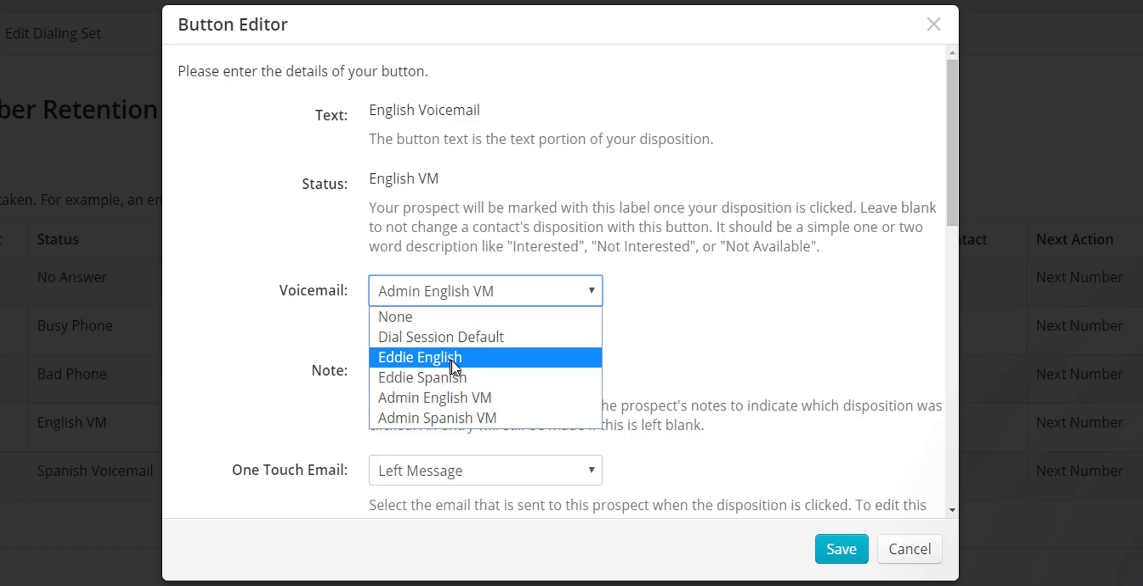
{"action": "left_click", "coordinate": [432, 359]}
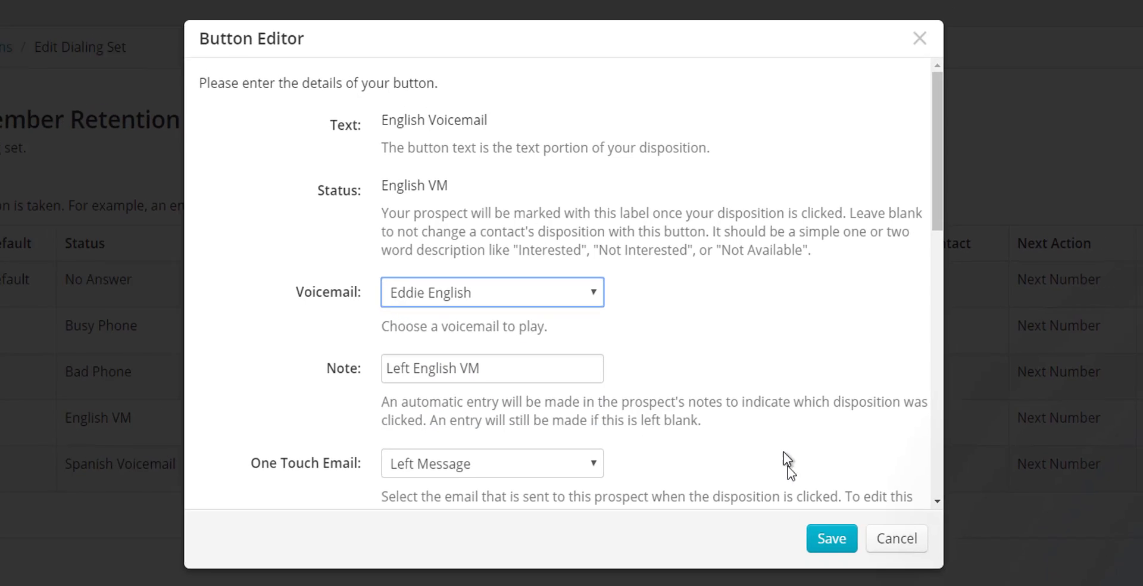
{"action": "left_click", "coordinate": [842, 549]}
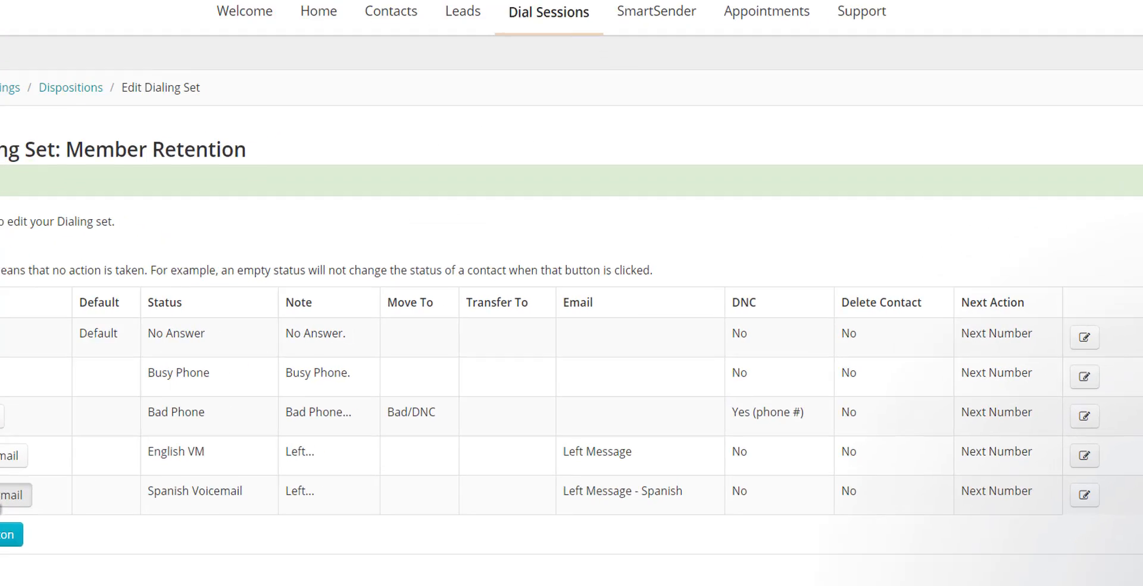
- Set the Spanish Voicemail button to play the team member's own Spanish recording and save the button
{"action": "left_click", "coordinate": [104, 470]}
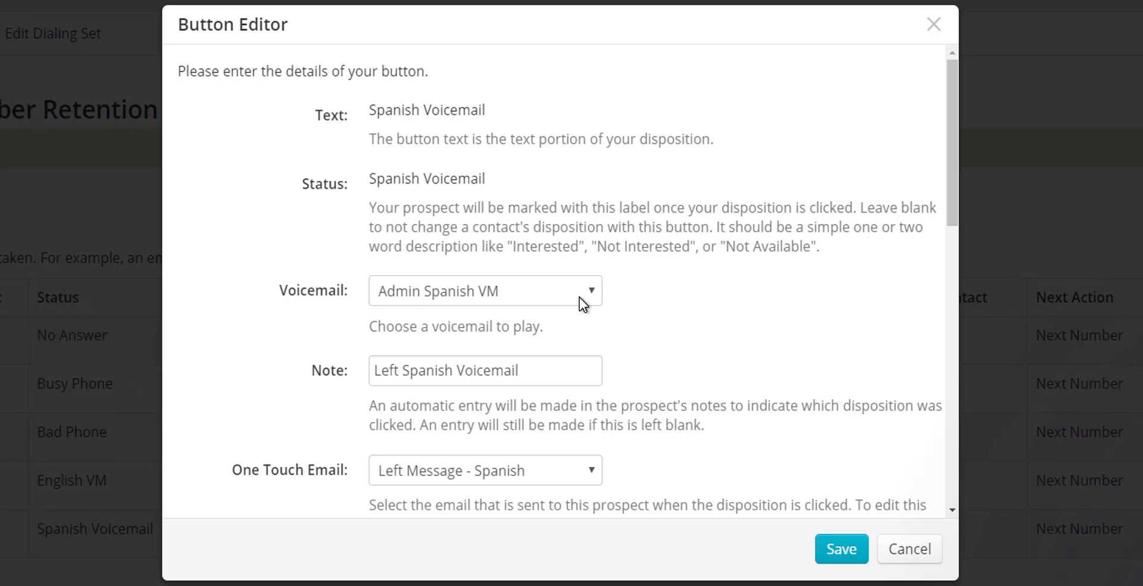
{"action": "left_click", "coordinate": [588, 293]}
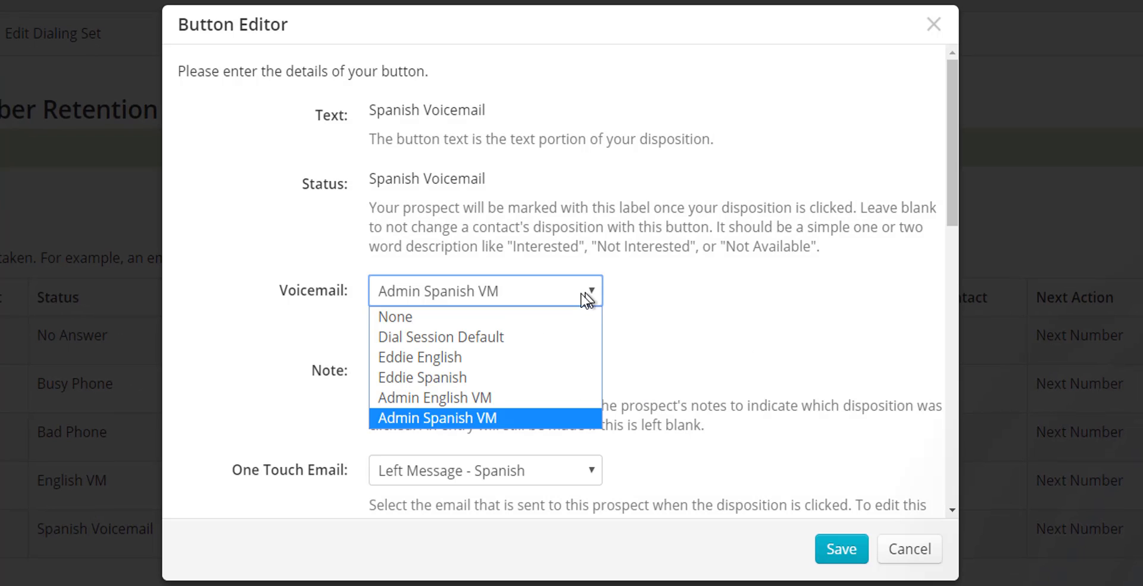
{"action": "left_click", "coordinate": [505, 376]}
{"action": "left_click", "coordinate": [841, 548]}
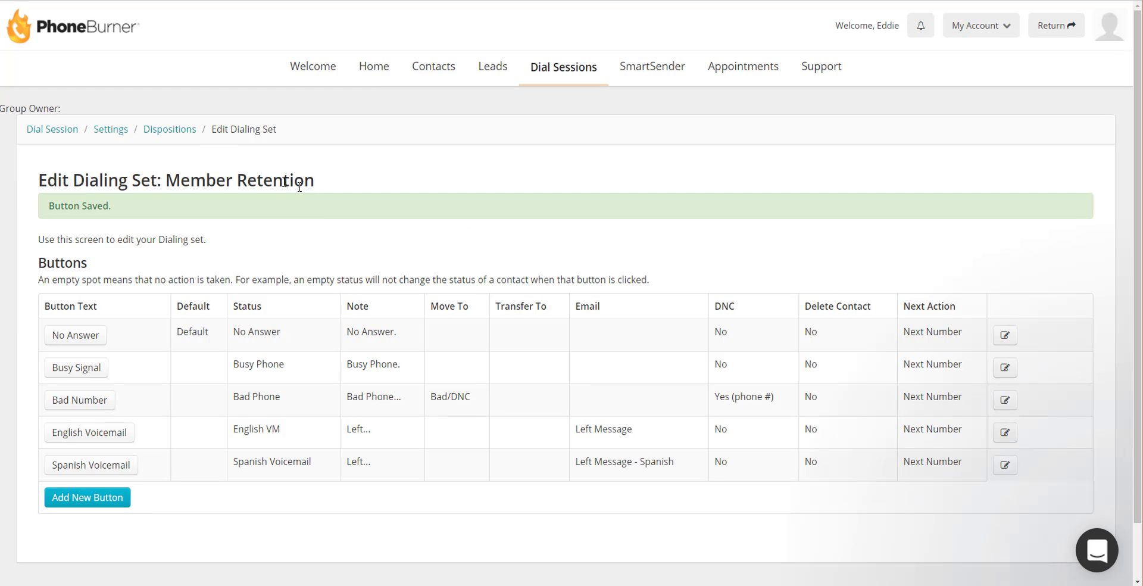
- Return to the dispositions overview and make Member Retention the default live answer set
{"action": "left_click", "coordinate": [170, 130]}
{"action": "scroll", "coordinate": [371, 299], "scroll_direction": "down", "scroll_amount": 2}
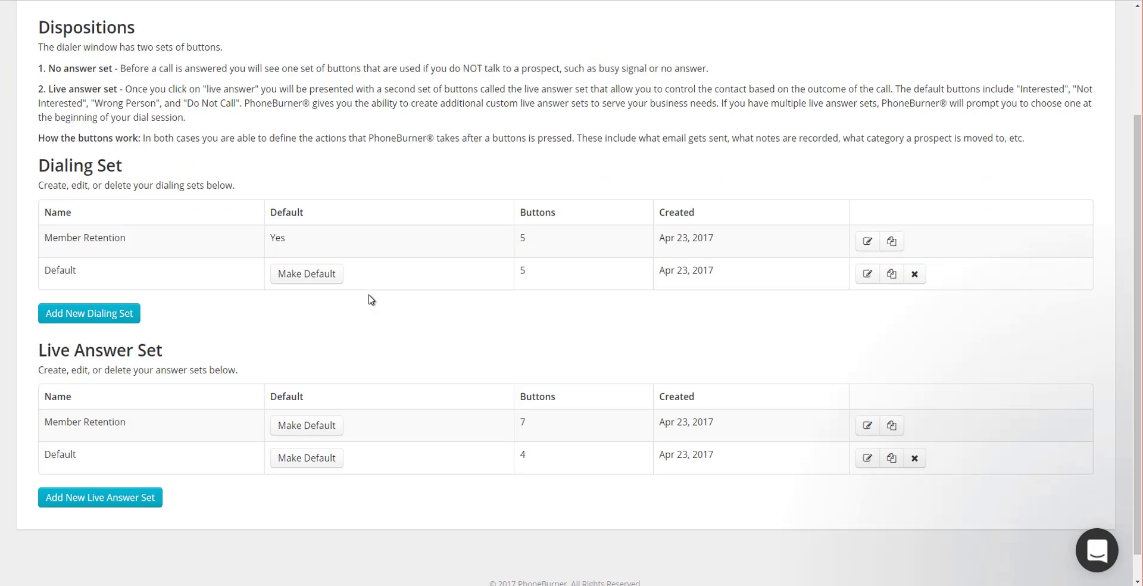
{"action": "scroll", "coordinate": [371, 299], "scroll_direction": "down", "scroll_amount": 1}
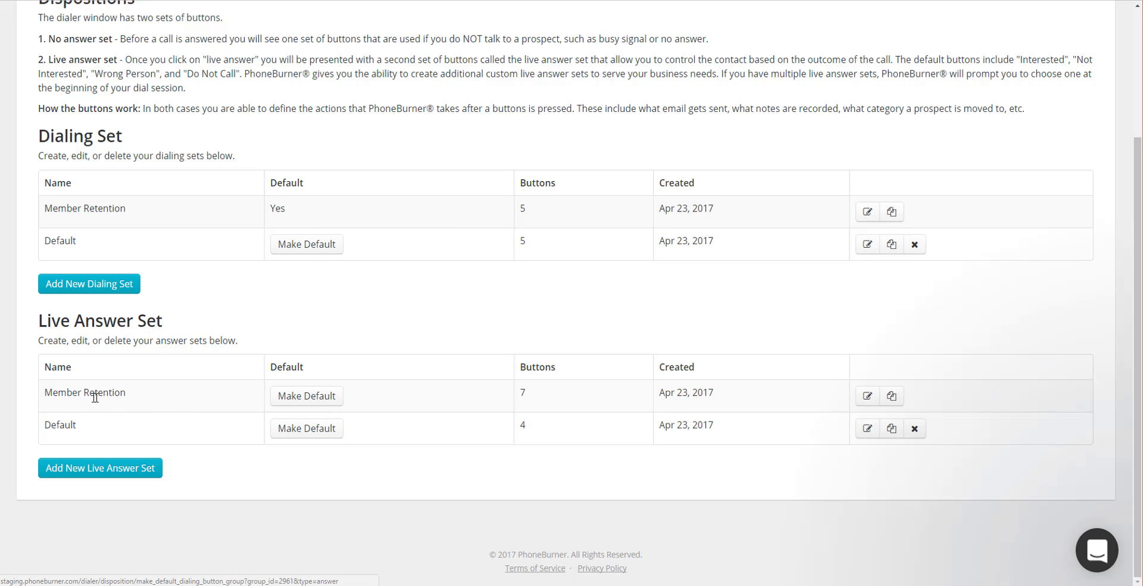
{"action": "left_click", "coordinate": [296, 398]}
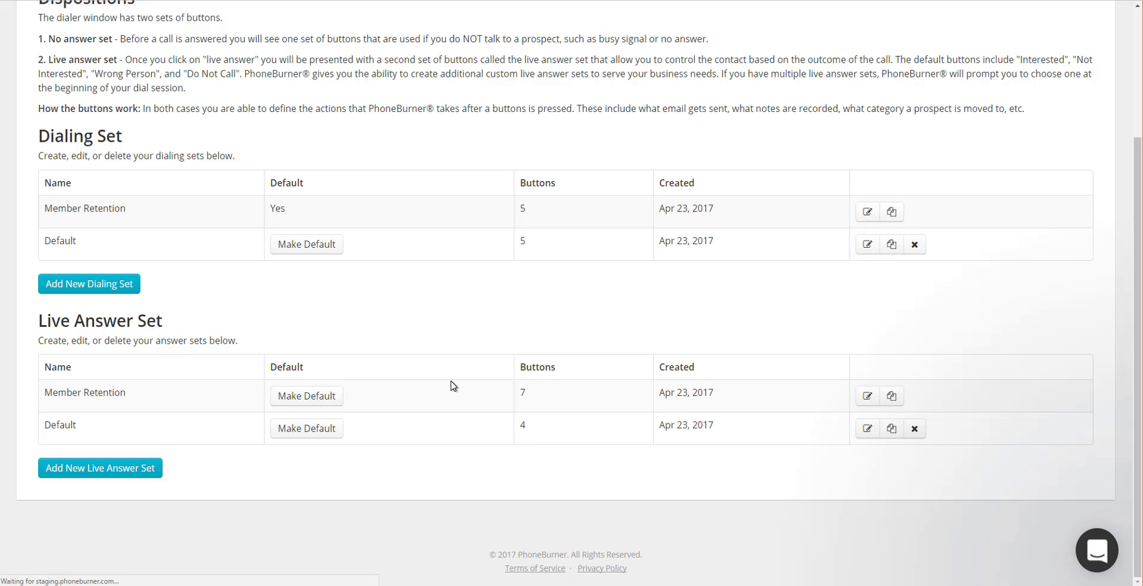
- Examine the email, folder and transfer settings of the first appointment button in the Member Retention live answer set without changing them
{"action": "left_click", "coordinate": [868, 397]}
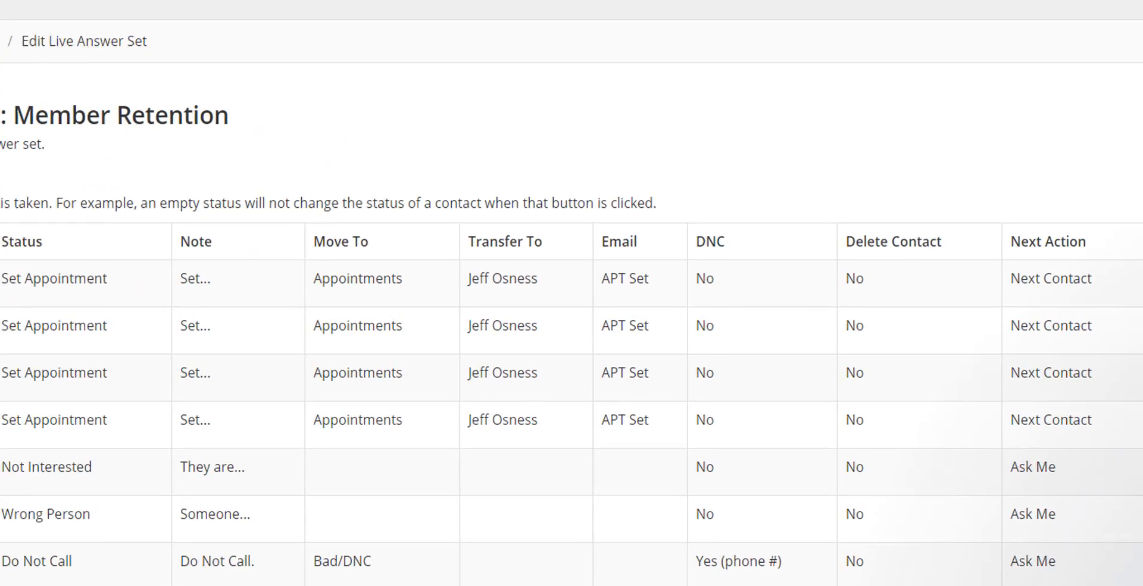
{"action": "left_click", "coordinate": [2, 291]}
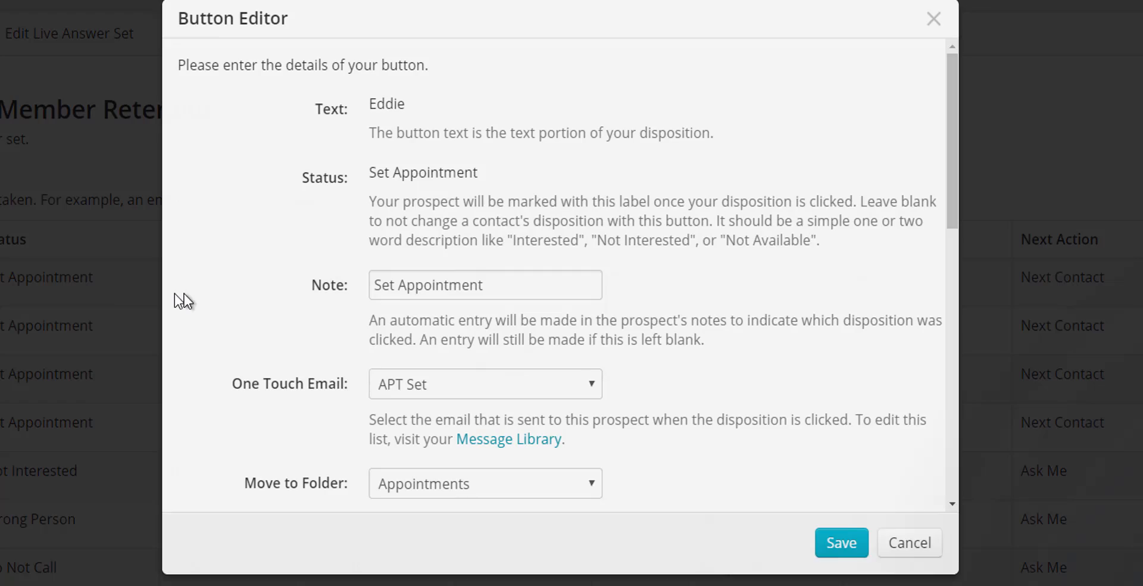
{"action": "left_click_drag", "start_coordinate": [954, 179], "coordinate": [953, 237]}
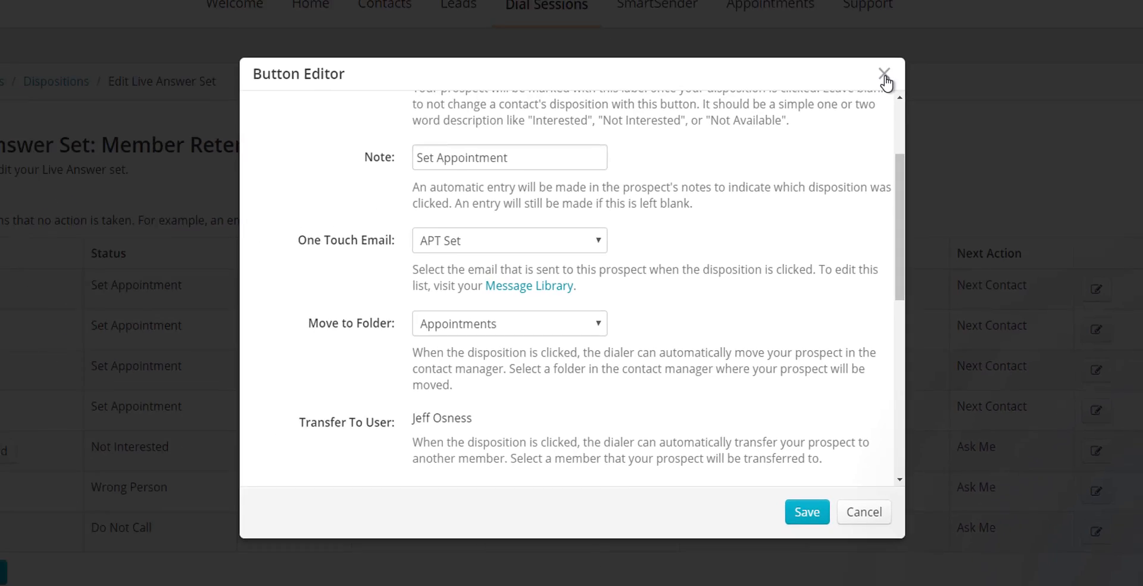
{"action": "left_click", "coordinate": [943, 26]}
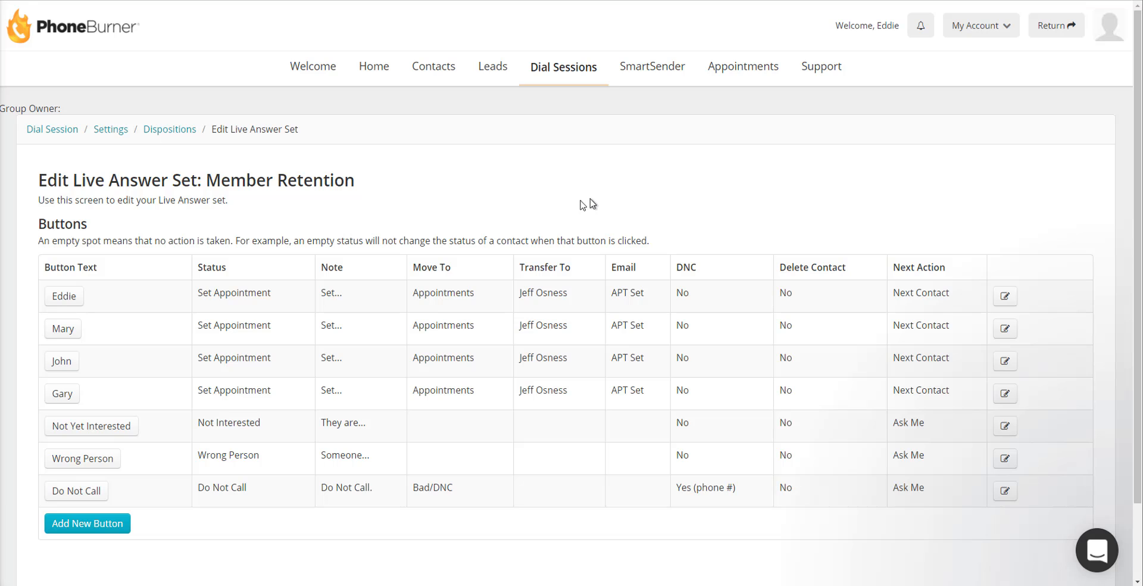
- Open the leads of the Member Retention Campaign LeadStream and begin a dial session
{"action": "left_click", "coordinate": [492, 66]}
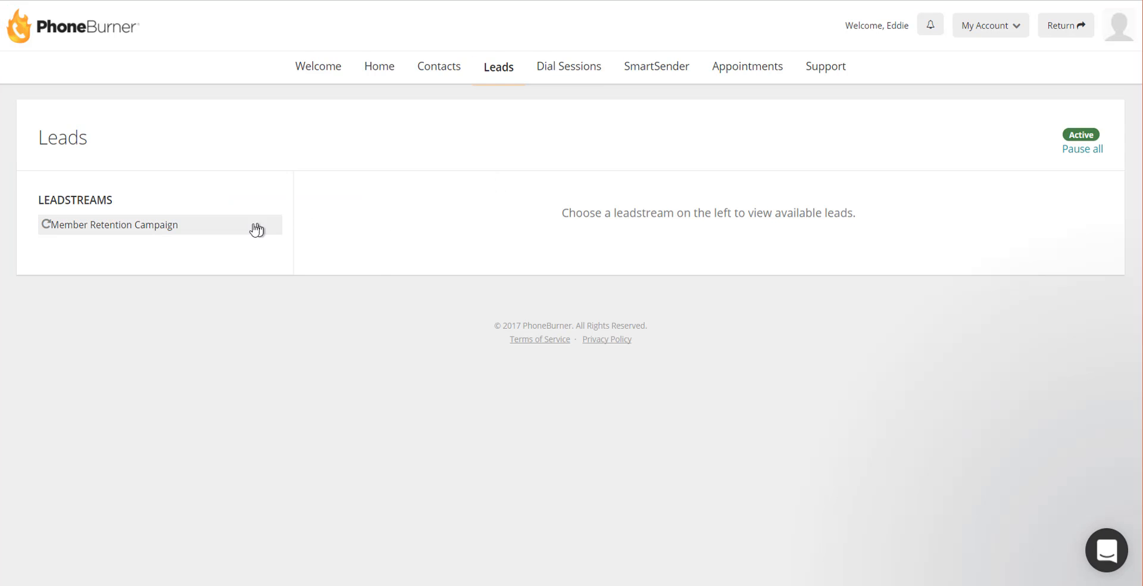
{"action": "left_click", "coordinate": [132, 229]}
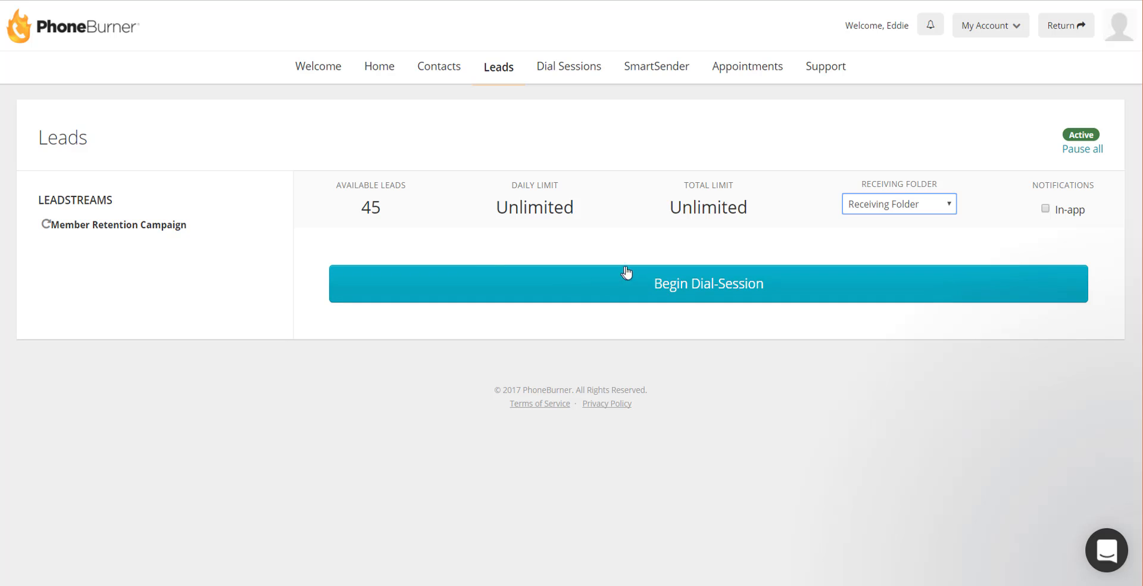
{"action": "left_click", "coordinate": [714, 295]}
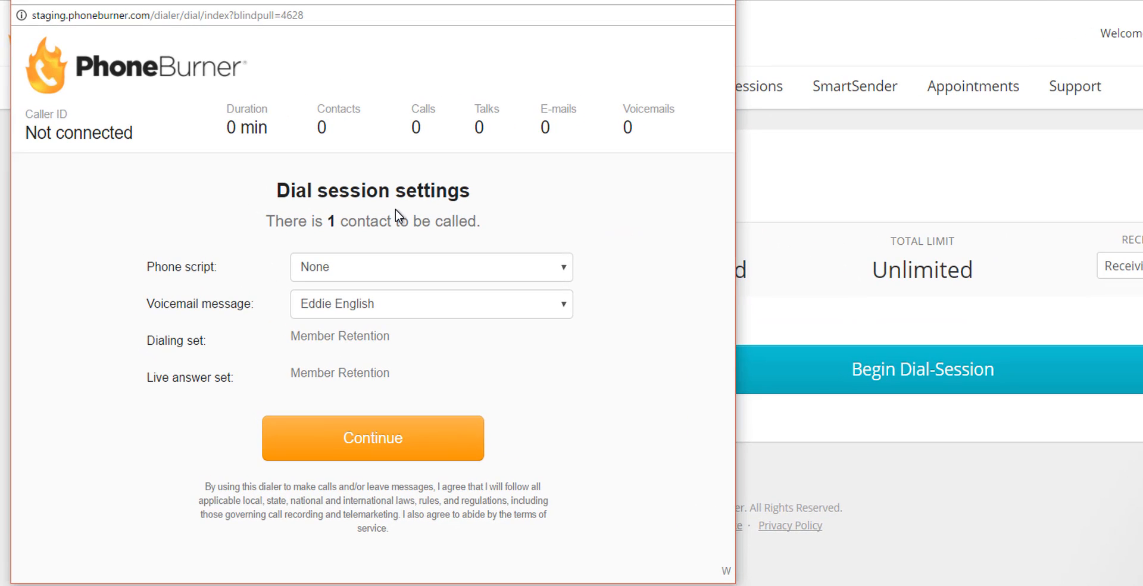
- Set the phone script to Follow-up script, keep the team member's English voicemail message, and continue to connect the dial session
{"action": "left_click", "coordinate": [524, 269]}
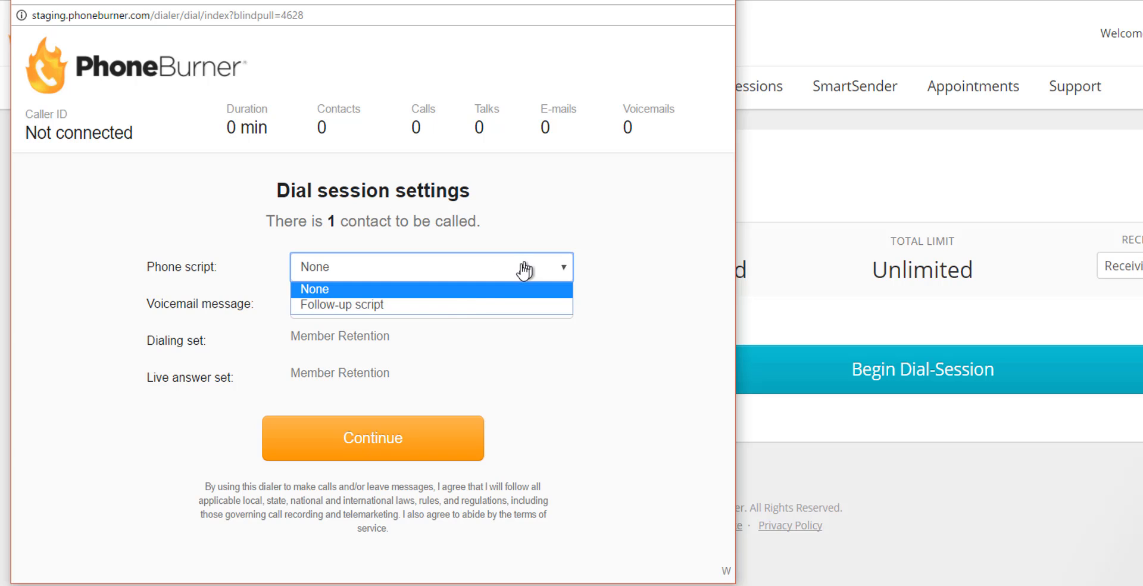
{"action": "left_click", "coordinate": [456, 305]}
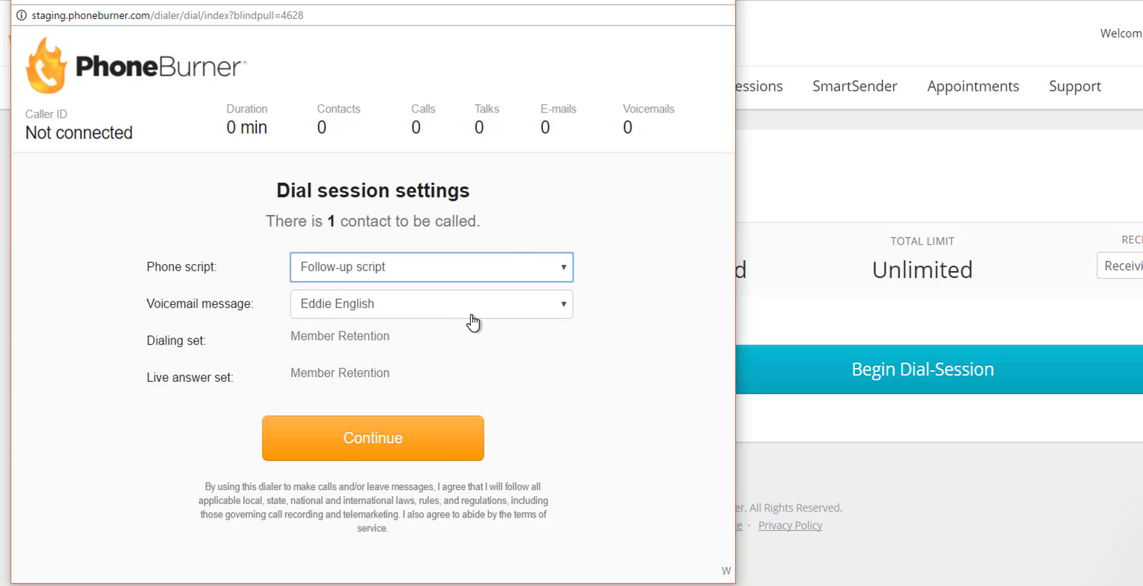
{"action": "left_click", "coordinate": [404, 317]}
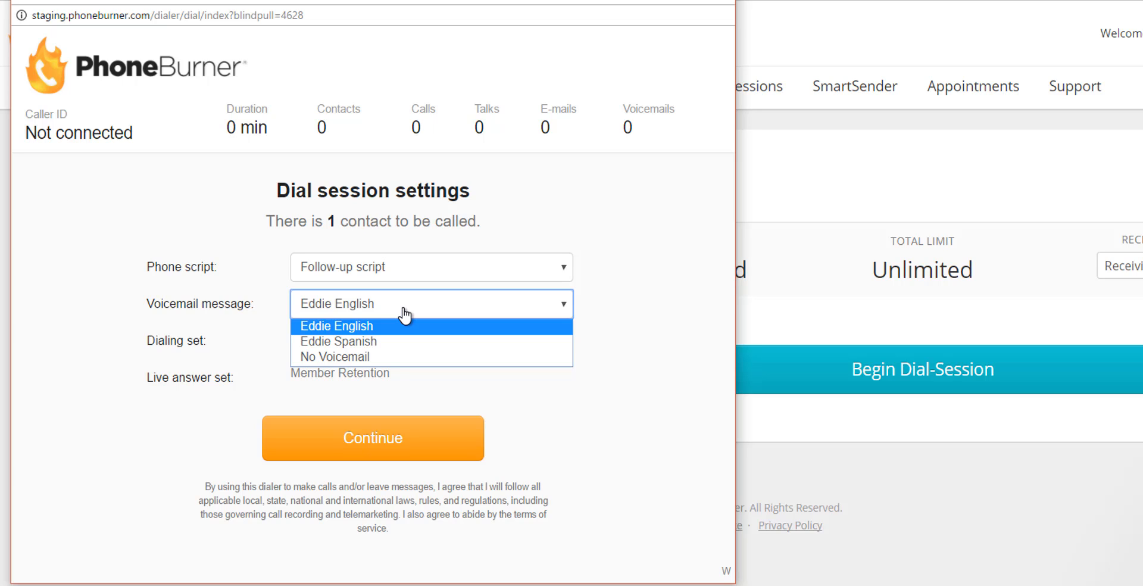
{"action": "left_click", "coordinate": [459, 378]}
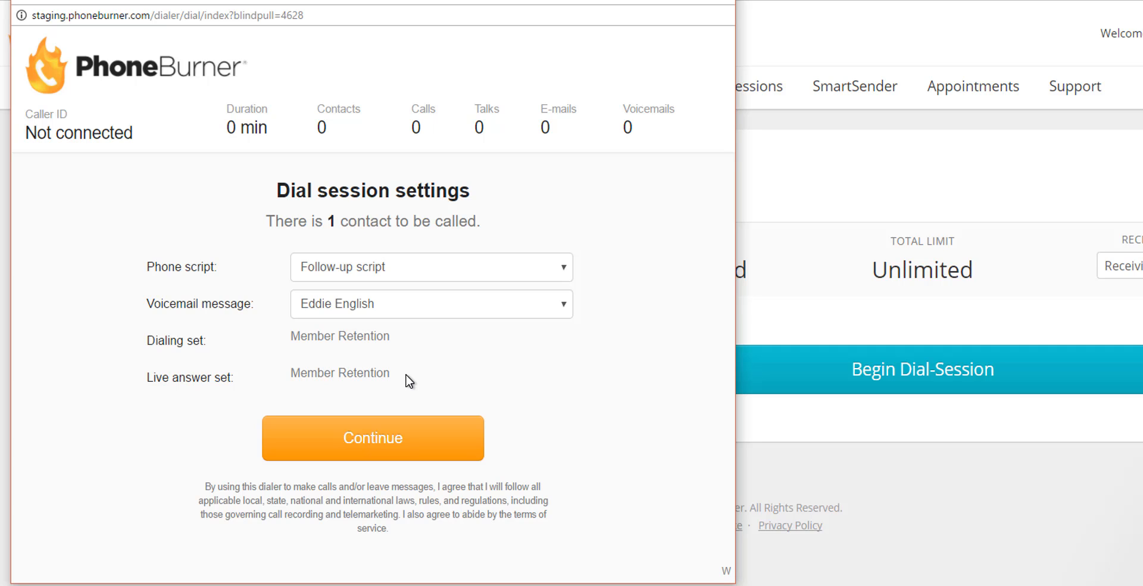
{"action": "left_click", "coordinate": [397, 441]}
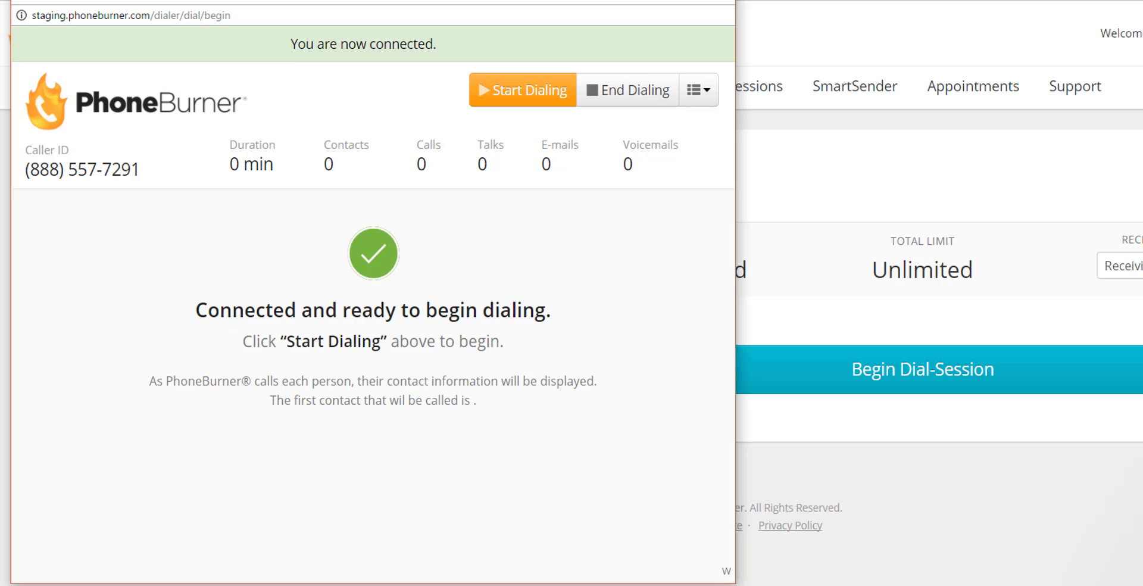
- Widen the dialer window, start dialing, and disposition the first call as English Voicemail
{"action": "left_click_drag", "start_coordinate": [736, 582], "coordinate": [1077, 585]}
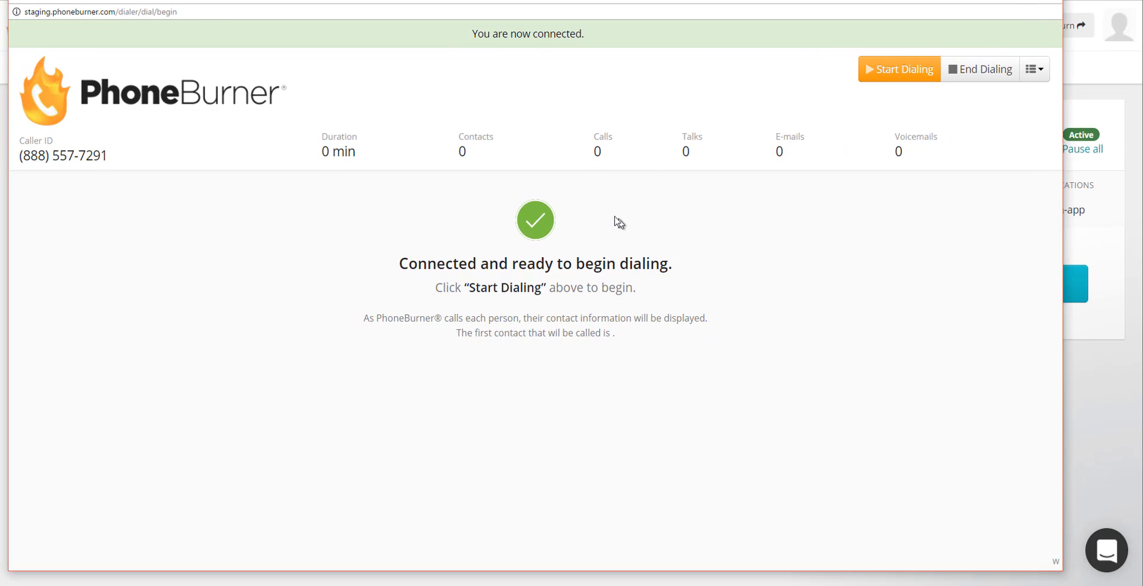
{"action": "left_click", "coordinate": [898, 72]}
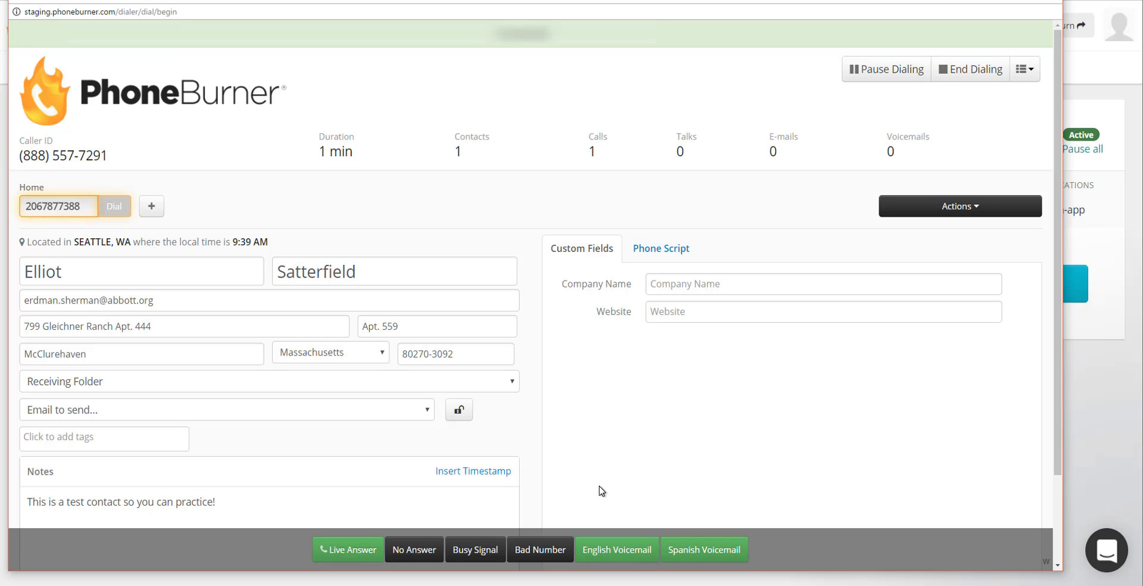
{"action": "left_click", "coordinate": [613, 546]}
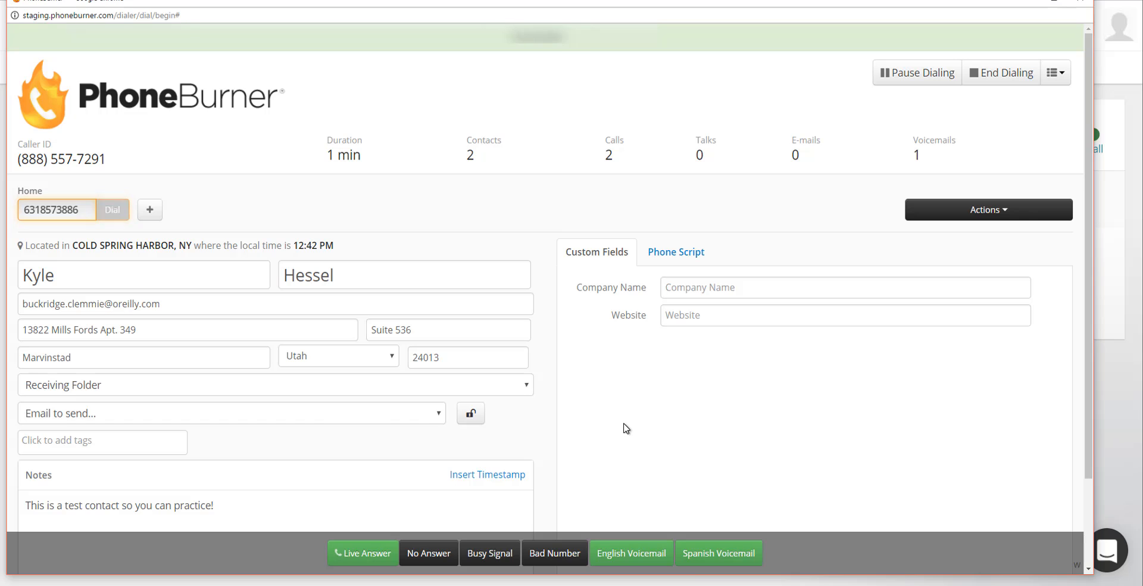
- Record live answers, end the active call, and disposition the answered contacts as appointments set by the logged-in team member
{"action": "left_click", "coordinate": [359, 553]}
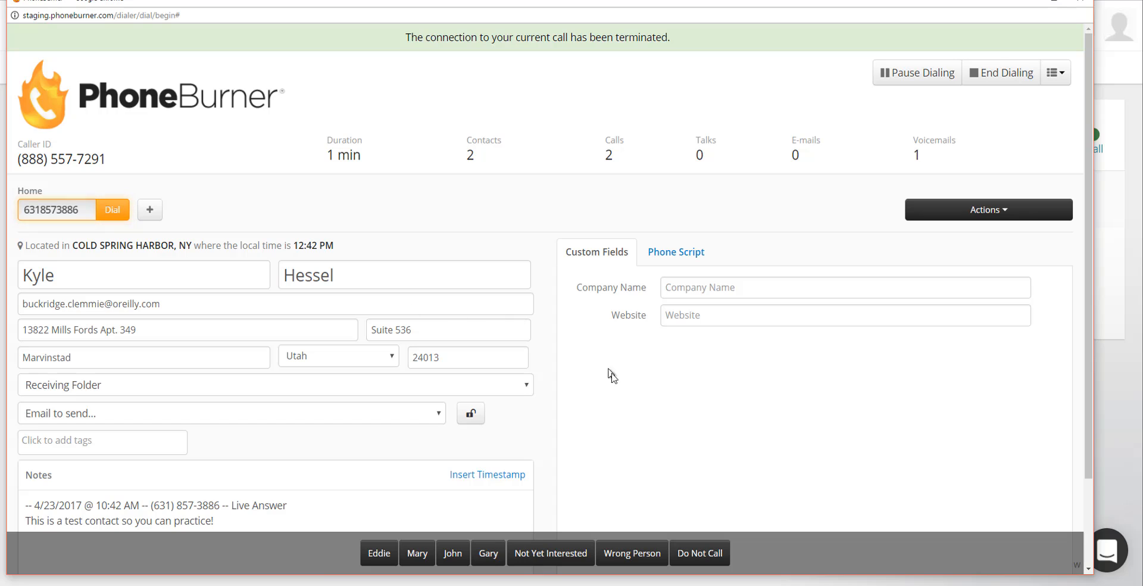
{"action": "left_click", "coordinate": [380, 555]}
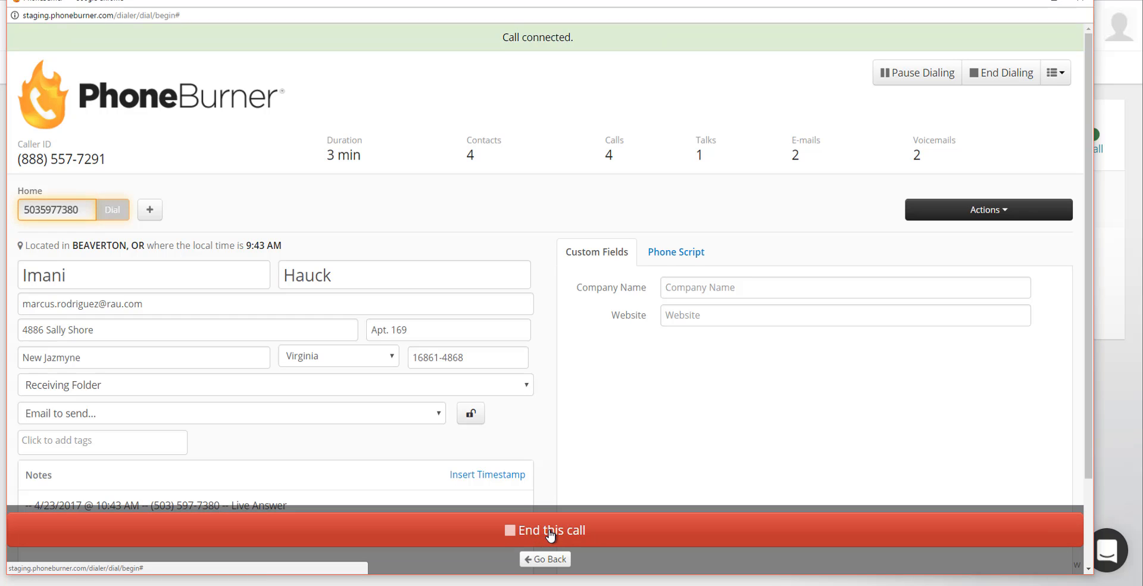
{"action": "left_click", "coordinate": [552, 535]}
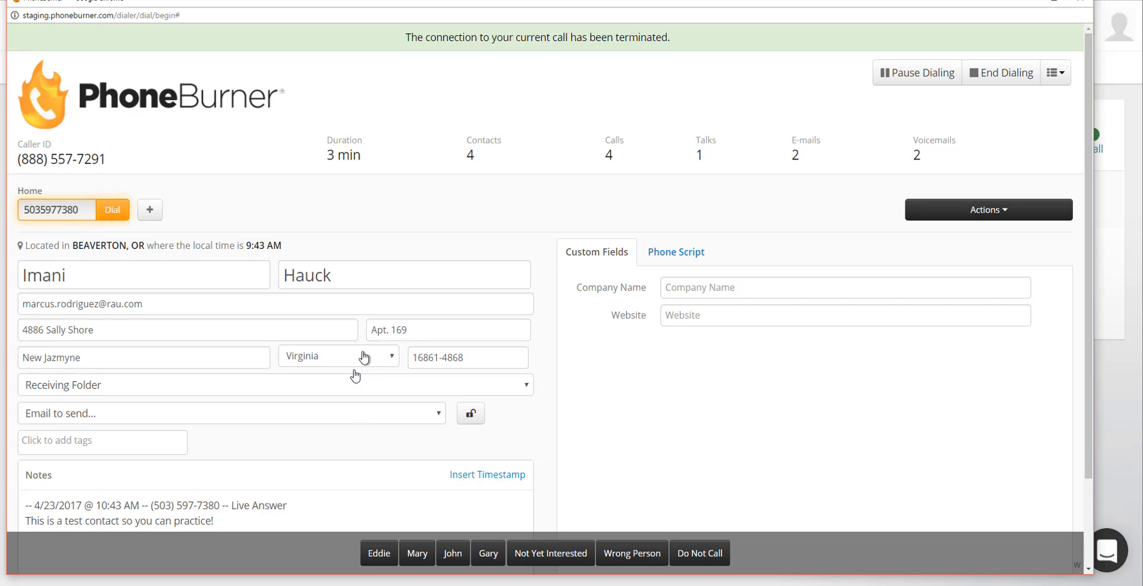
{"action": "left_click", "coordinate": [376, 558]}
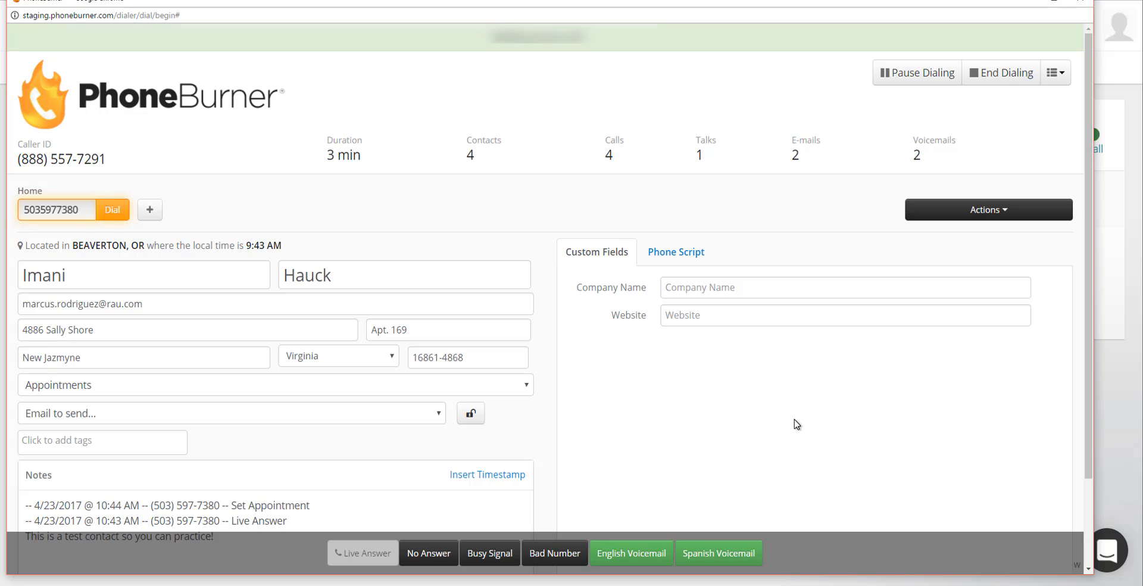
- End the dial session, put its results window aside, and return to the team admin's account
{"action": "left_click", "coordinate": [1014, 80]}
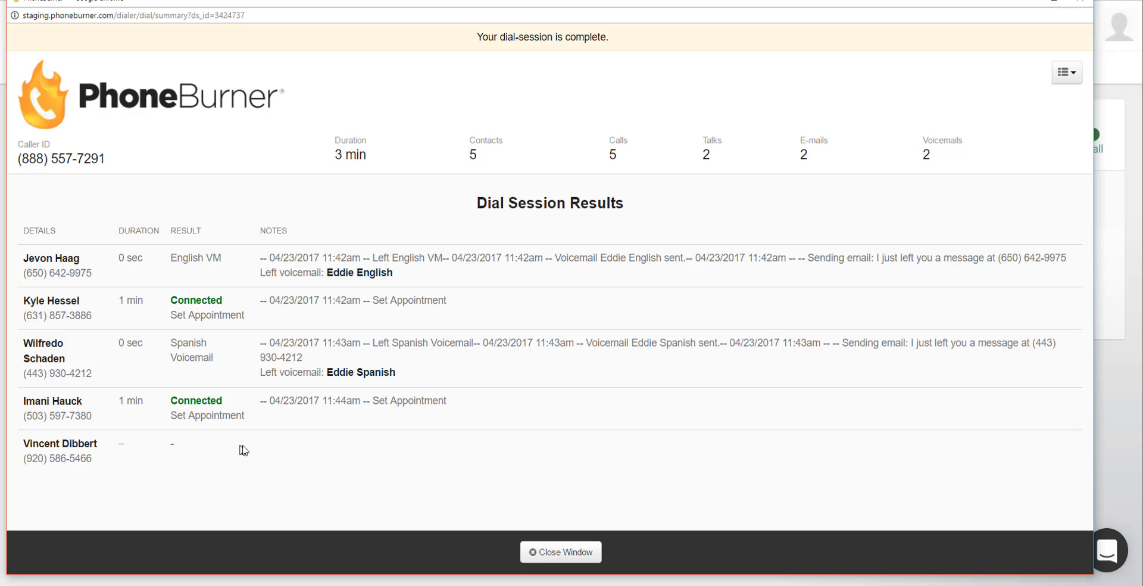
{"action": "left_click", "coordinate": [1080, 2]}
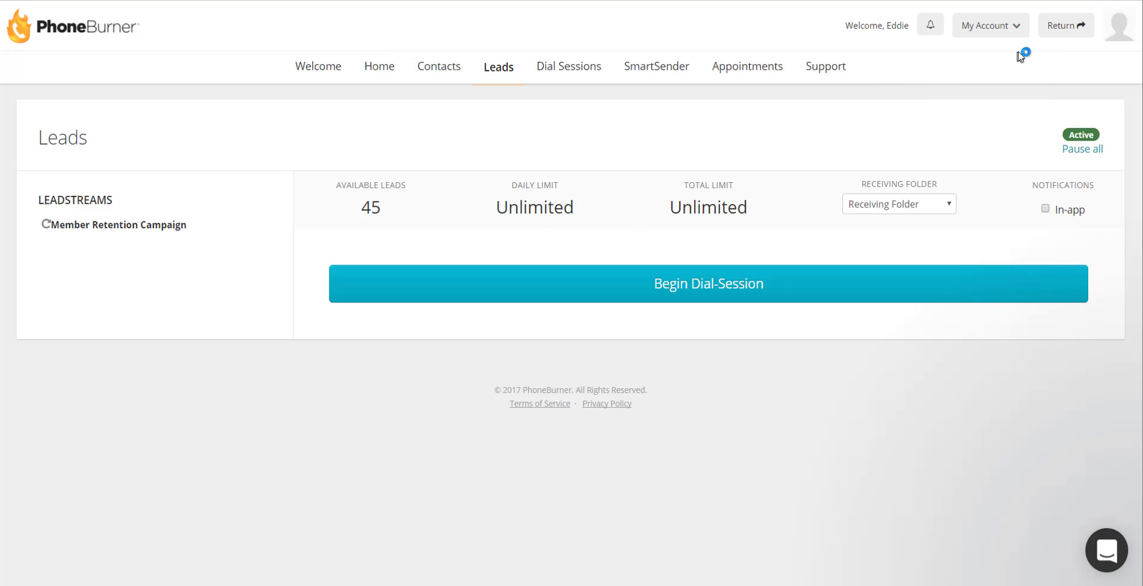
{"action": "left_click", "coordinate": [1065, 30]}
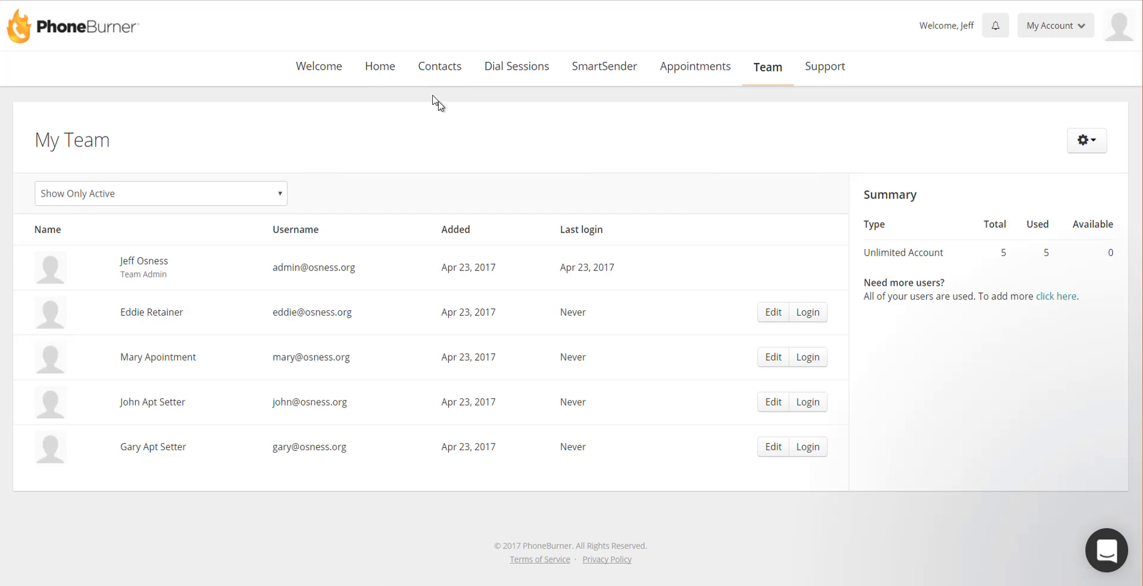
- Compare the contacts in the admin's Appointments folder with the dial session results
{"action": "left_click", "coordinate": [438, 70]}
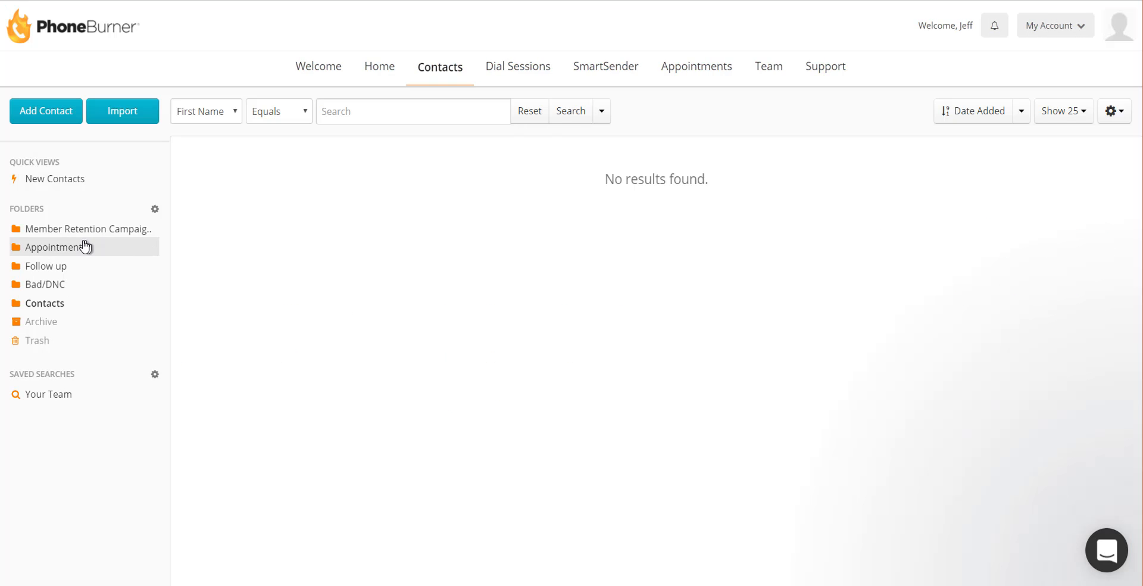
{"action": "left_click", "coordinate": [60, 247]}
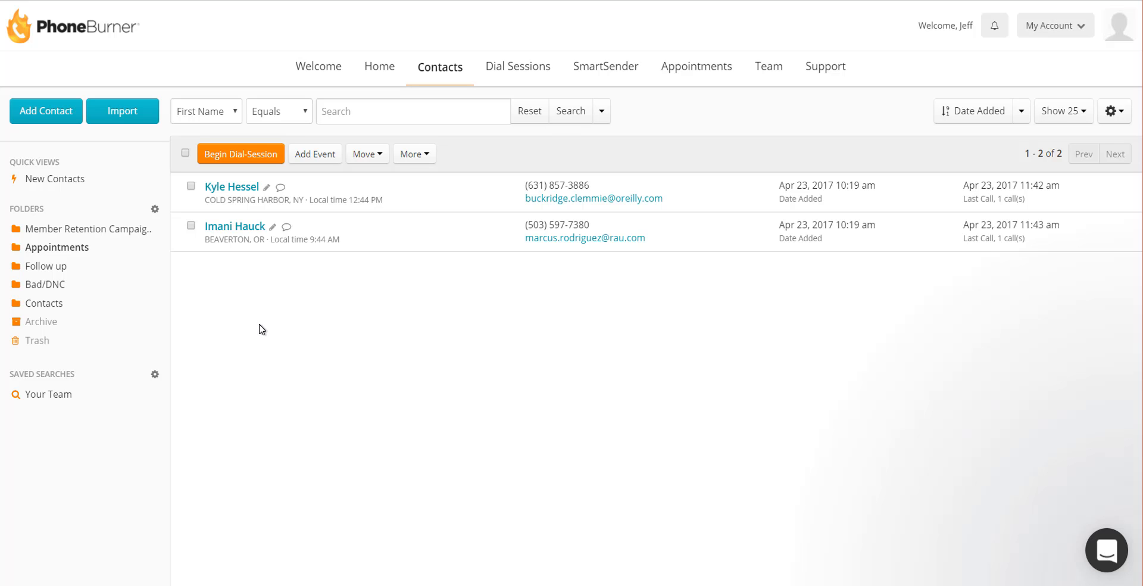
{"action": "left_click_drag", "start_coordinate": [0, 329], "coordinate": [1027, 110]}
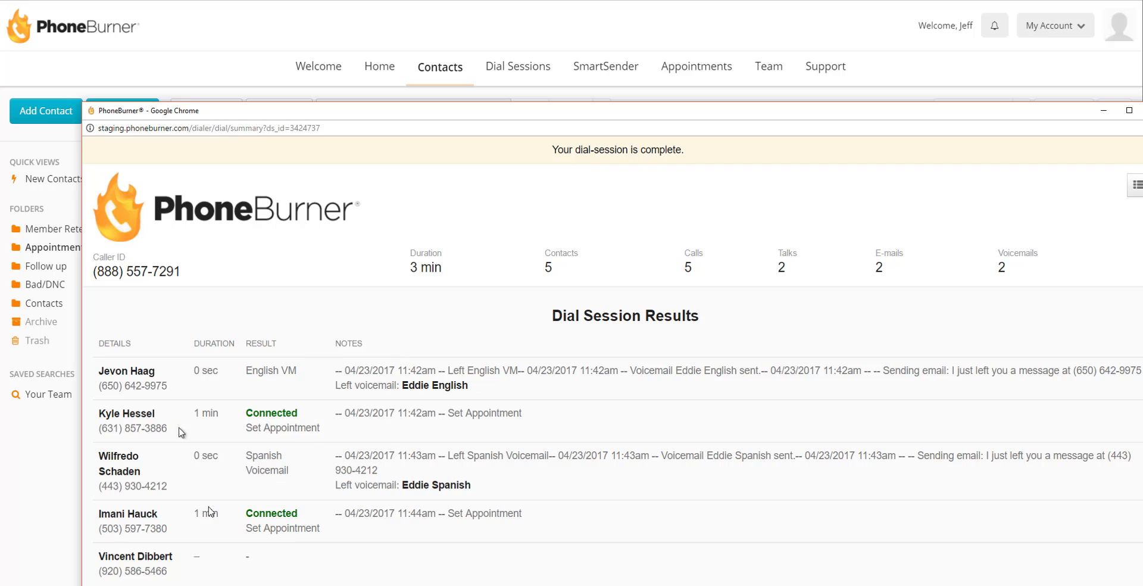